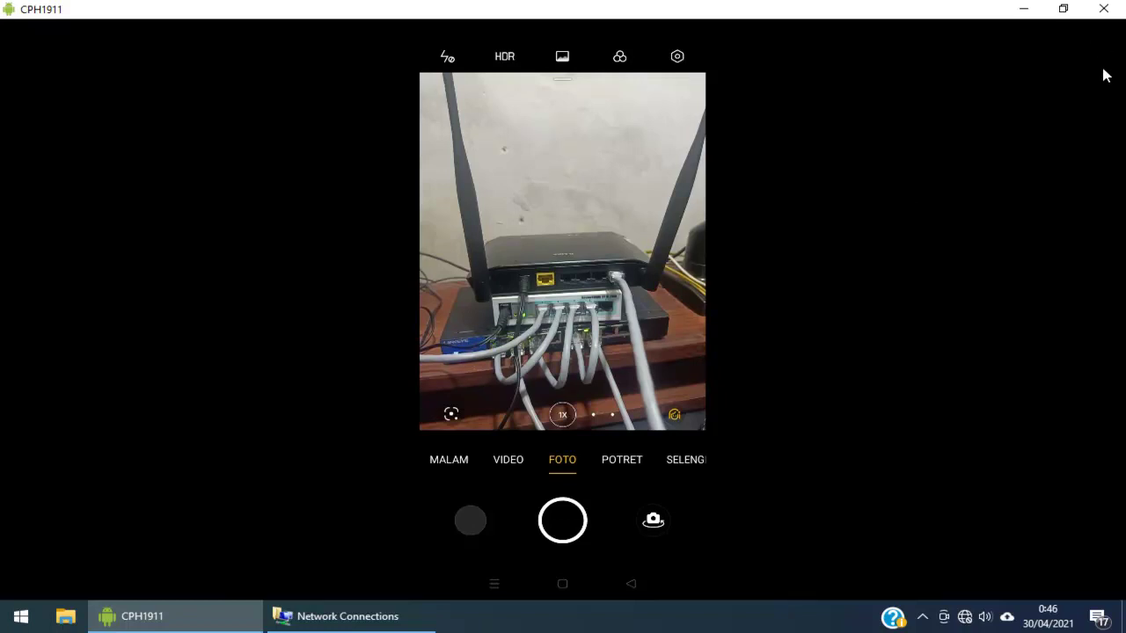
Minimize the CPH1911 phone mirror window and launch VMware Workstation from the Start menu
left_click(1024, 11)
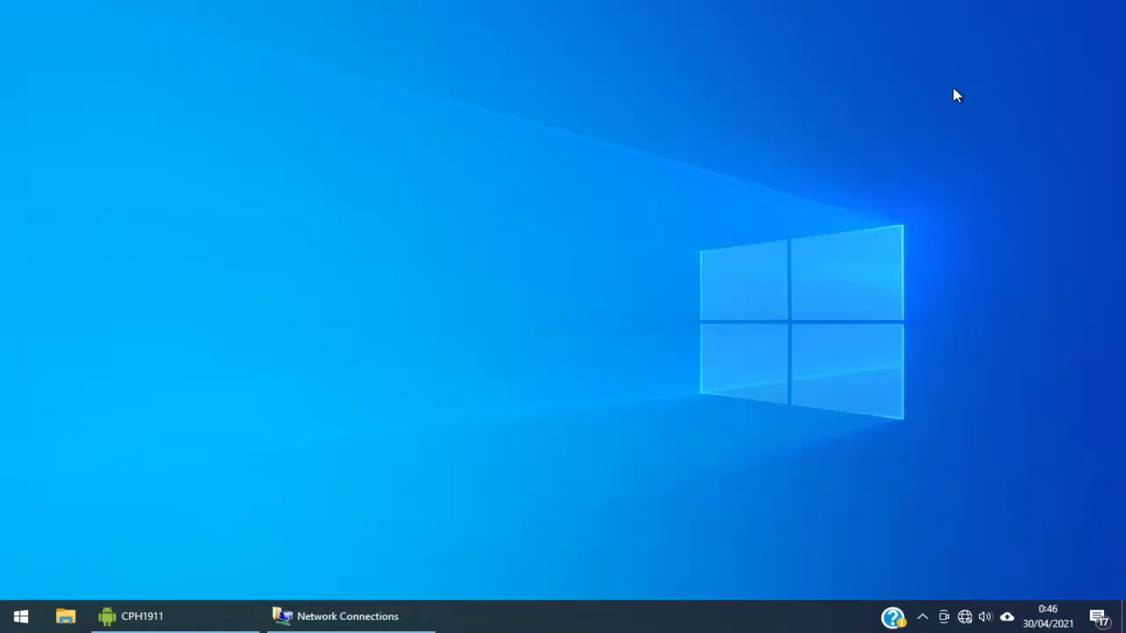
left_click(13, 624)
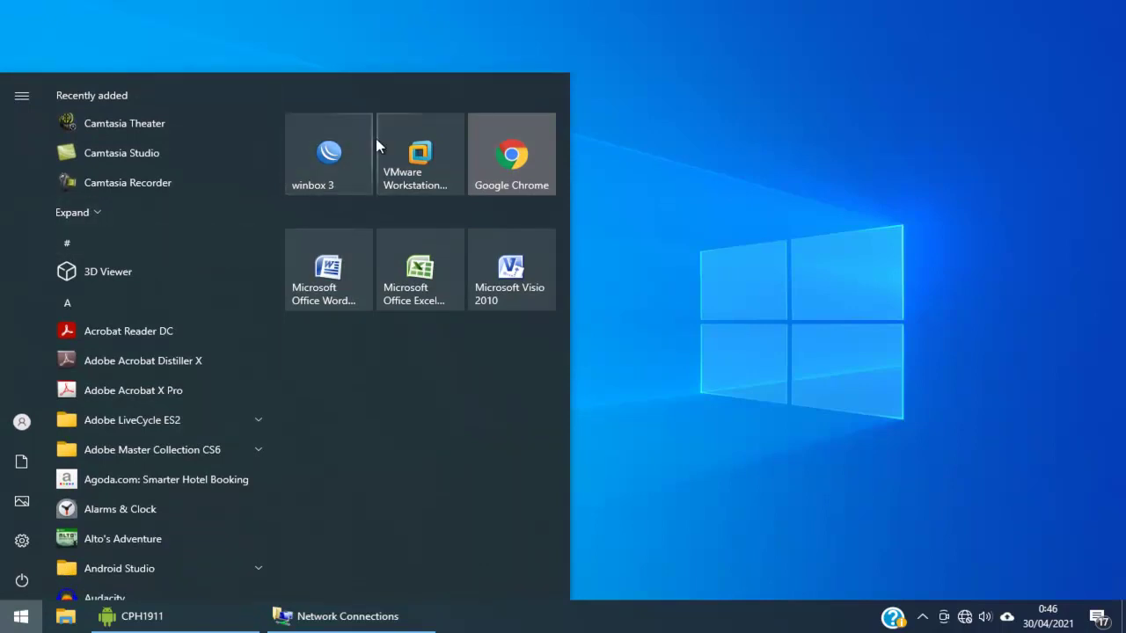
left_click(432, 178)
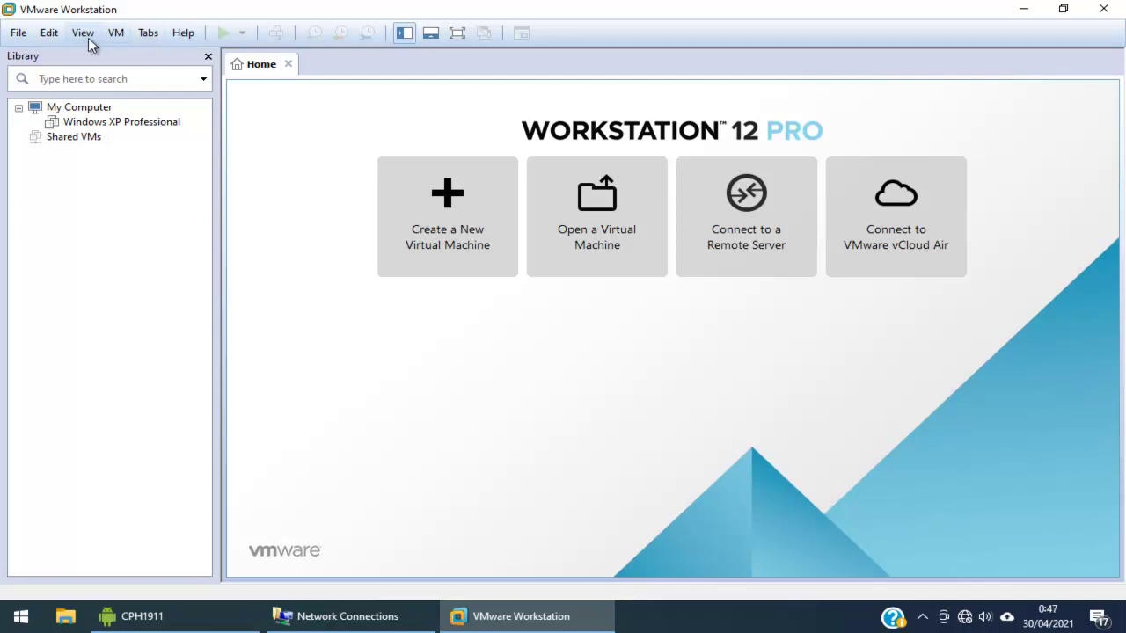
Open the Virtual Network Editor from the Edit menu with administrator rights enabled
left_click(51, 33)
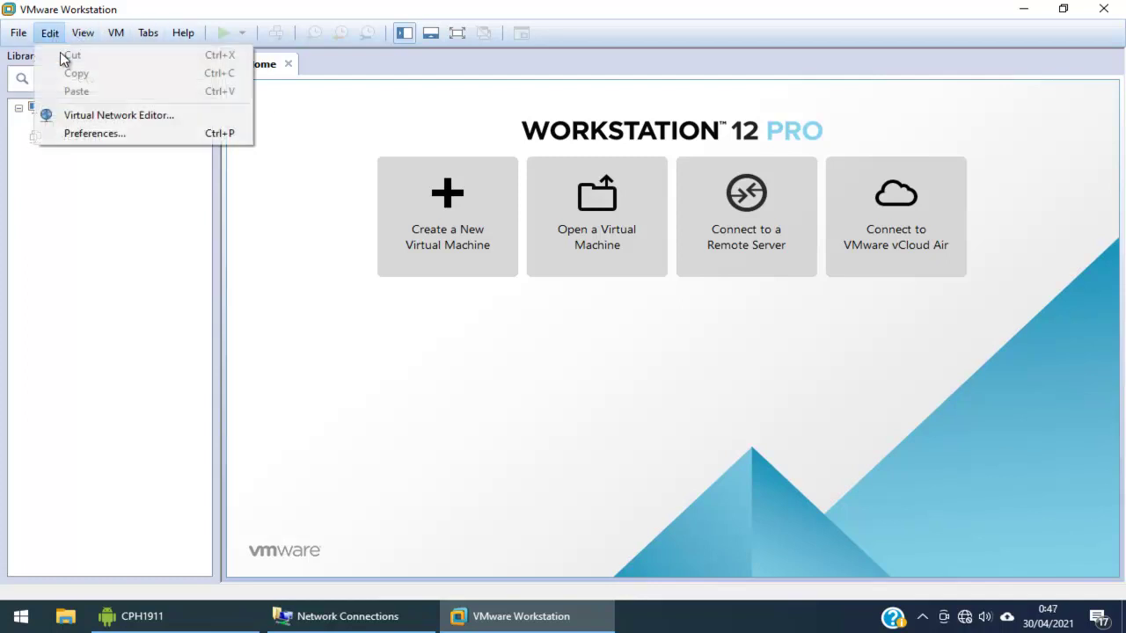
left_click(114, 117)
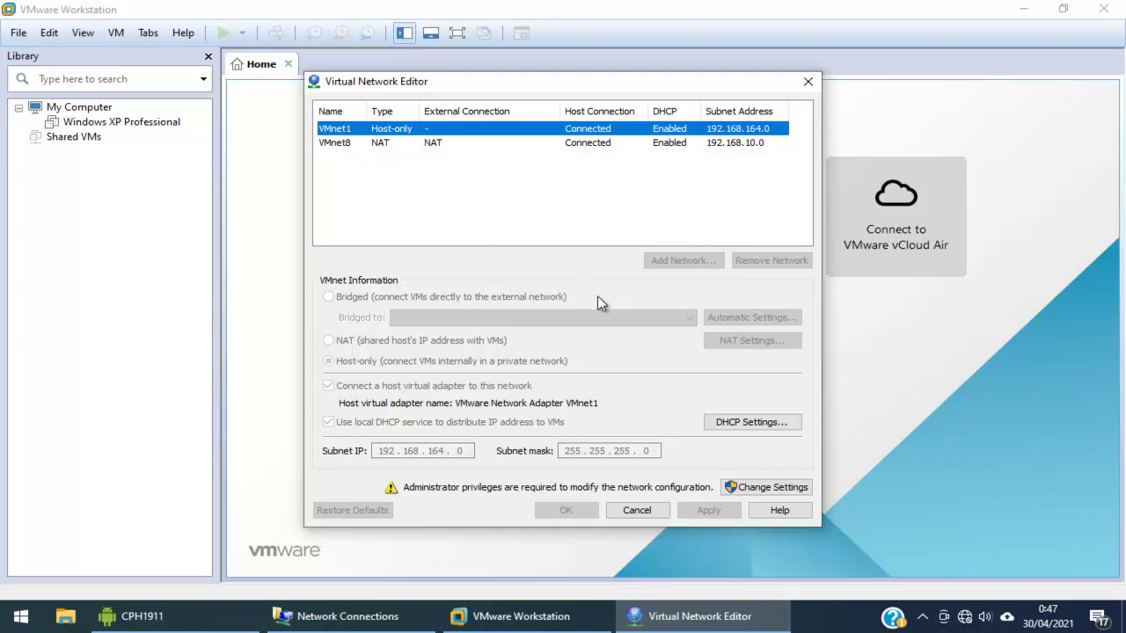
left_click(771, 489)
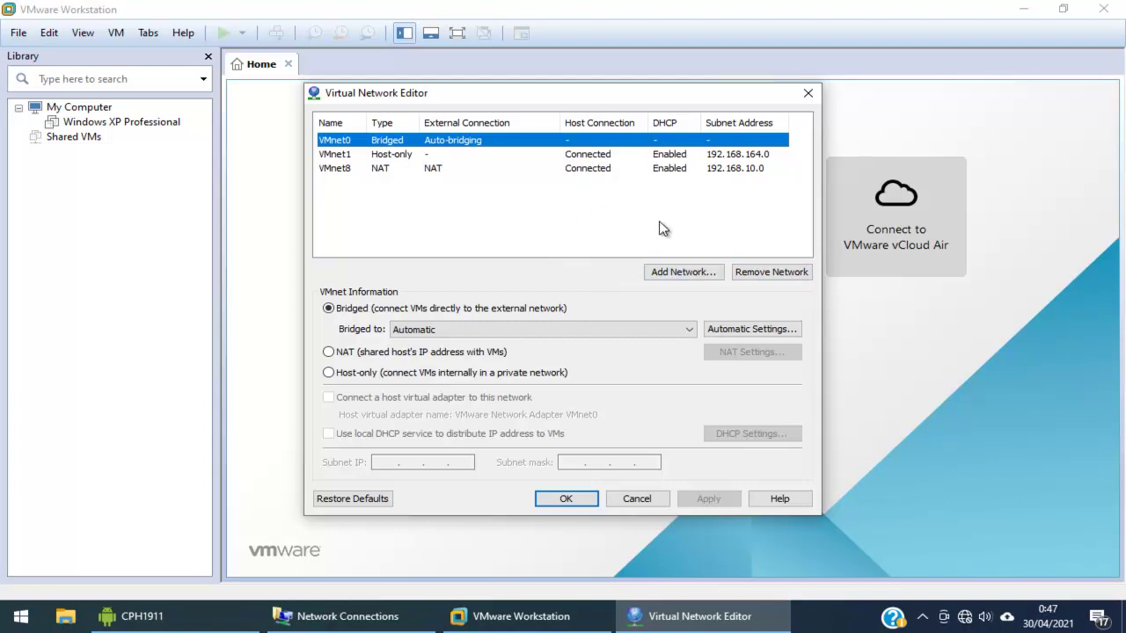
Add a new virtual network, VMnet9
left_click(676, 274)
left_click(632, 296)
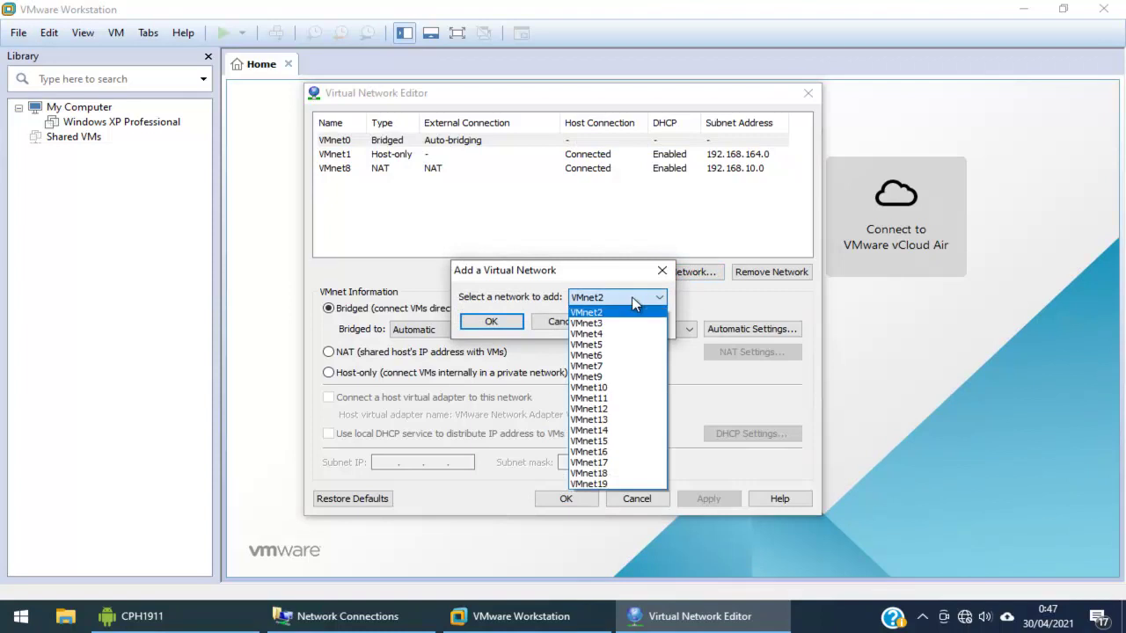
left_click(595, 378)
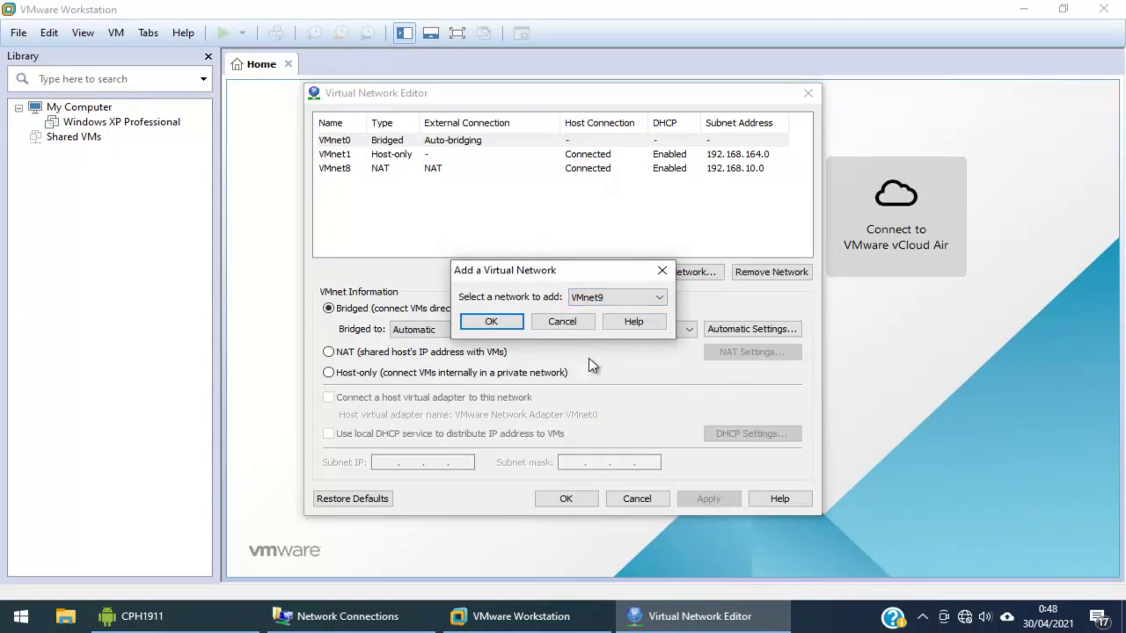
left_click(493, 322)
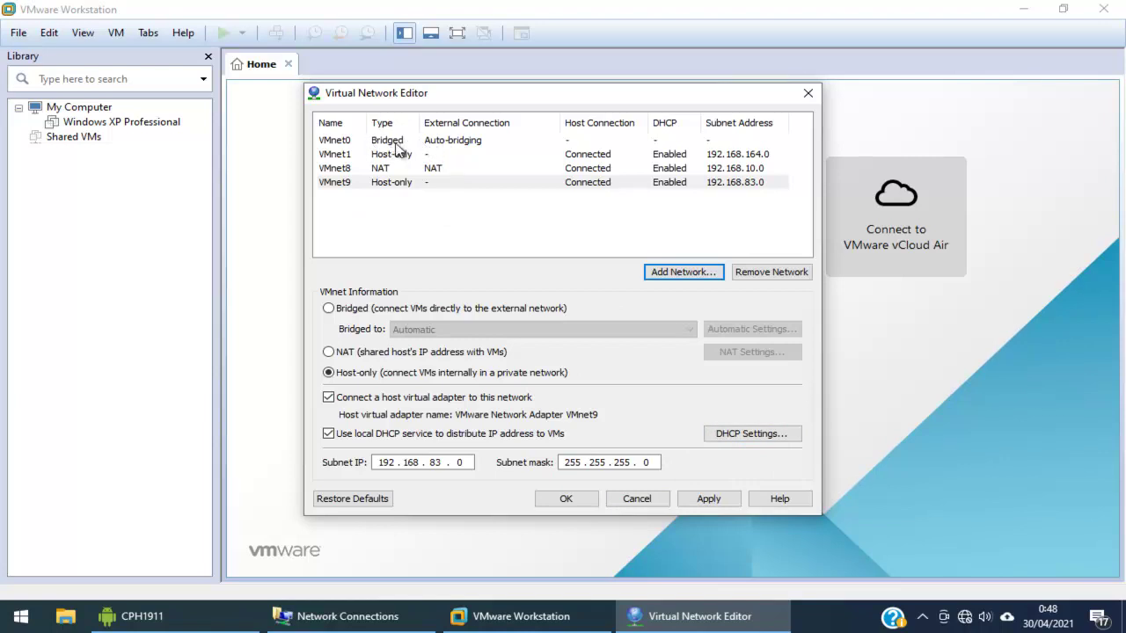
Set VMnet0 to Host-only and bridge VMnet9 to the Realtek PCIe GBE Family Controller
left_click(410, 143)
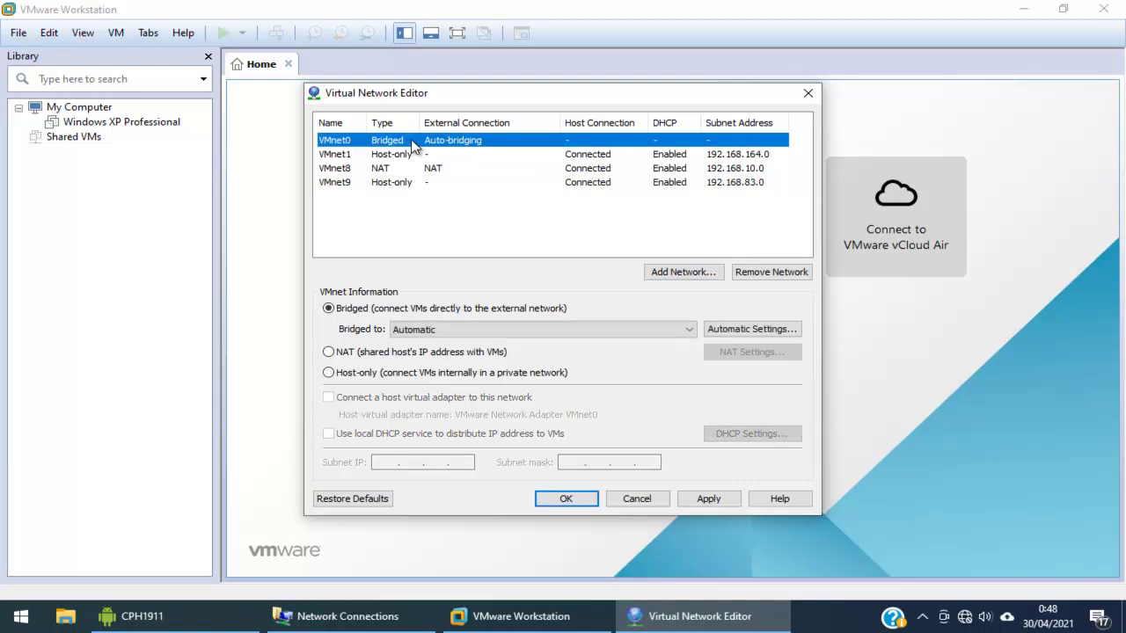
left_click(361, 381)
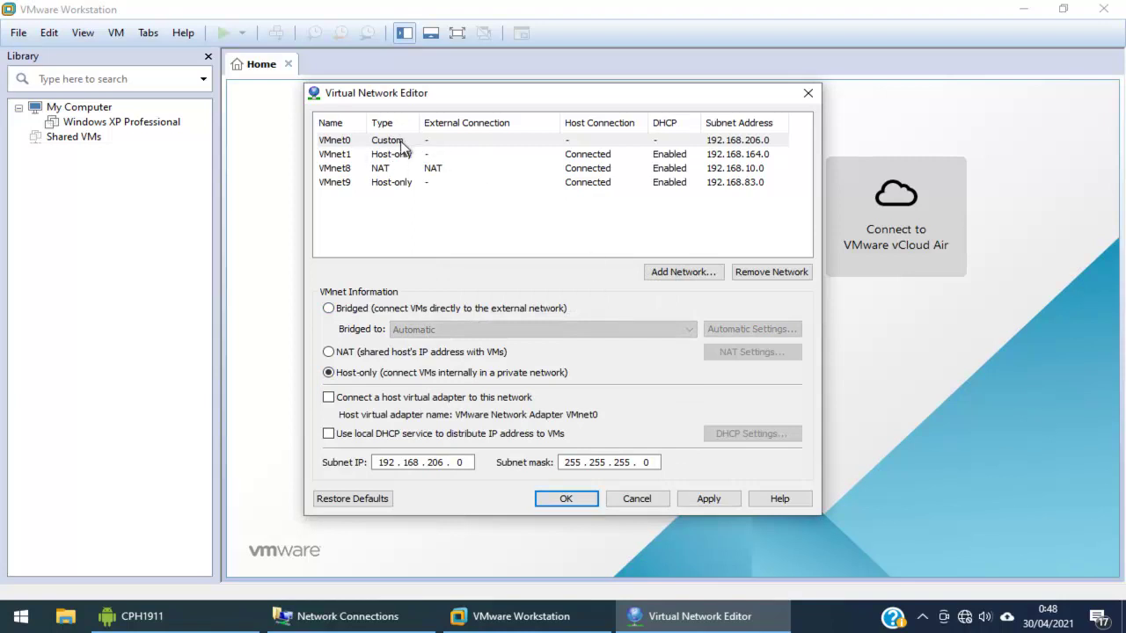
left_click(391, 183)
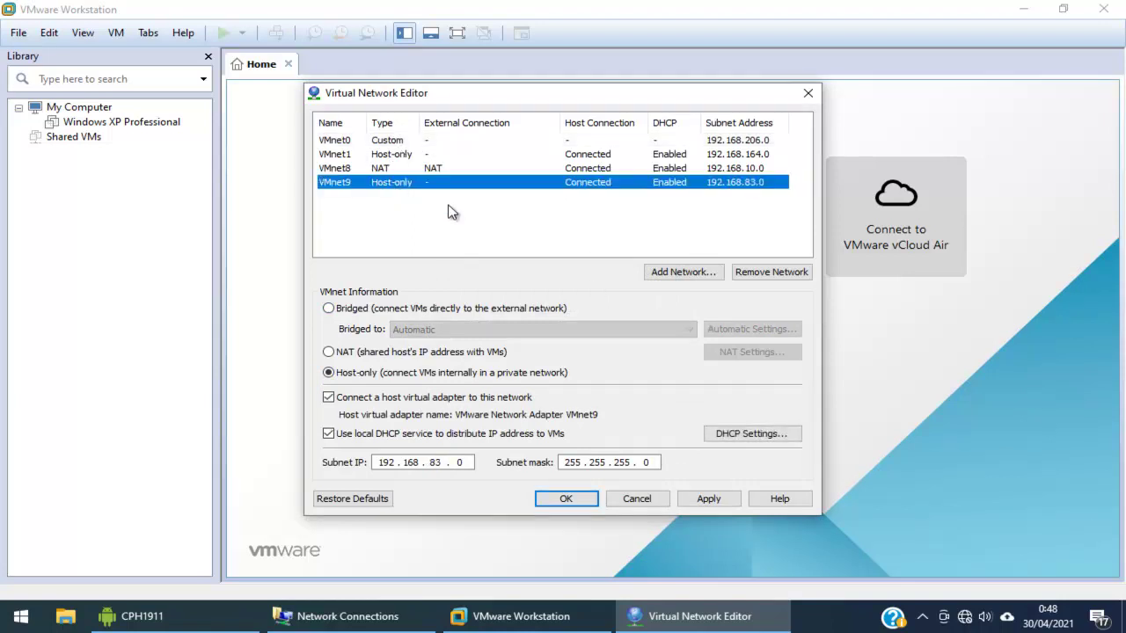
left_click(447, 308)
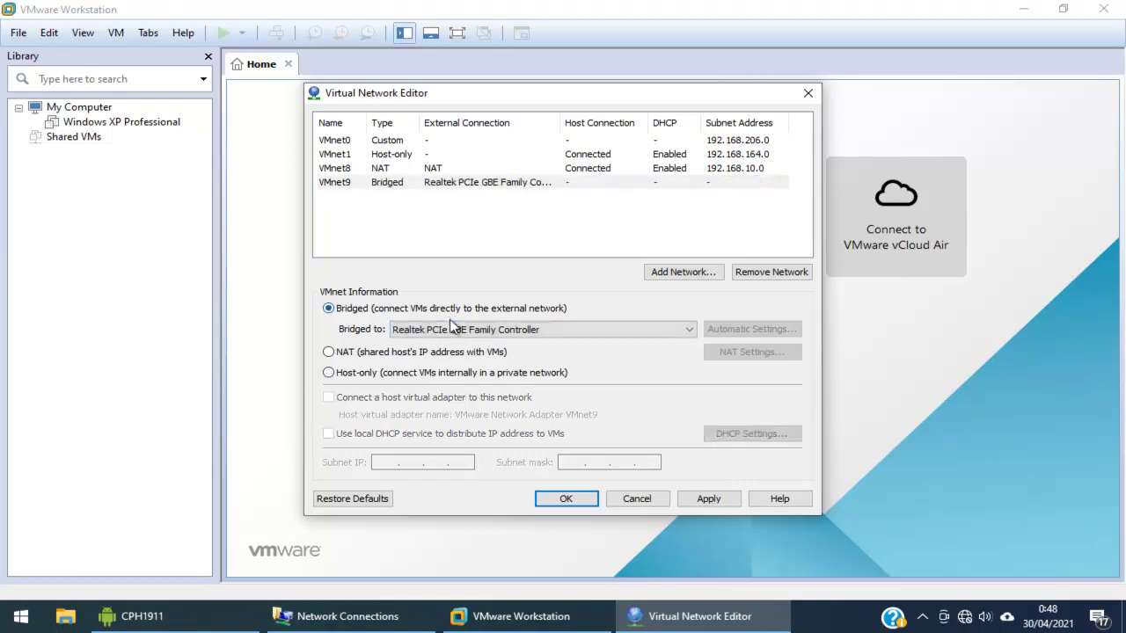
left_click(452, 327)
left_click(458, 344)
Recheck the VMnet0 and VMnet9 settings and save the network configuration
left_click(431, 148)
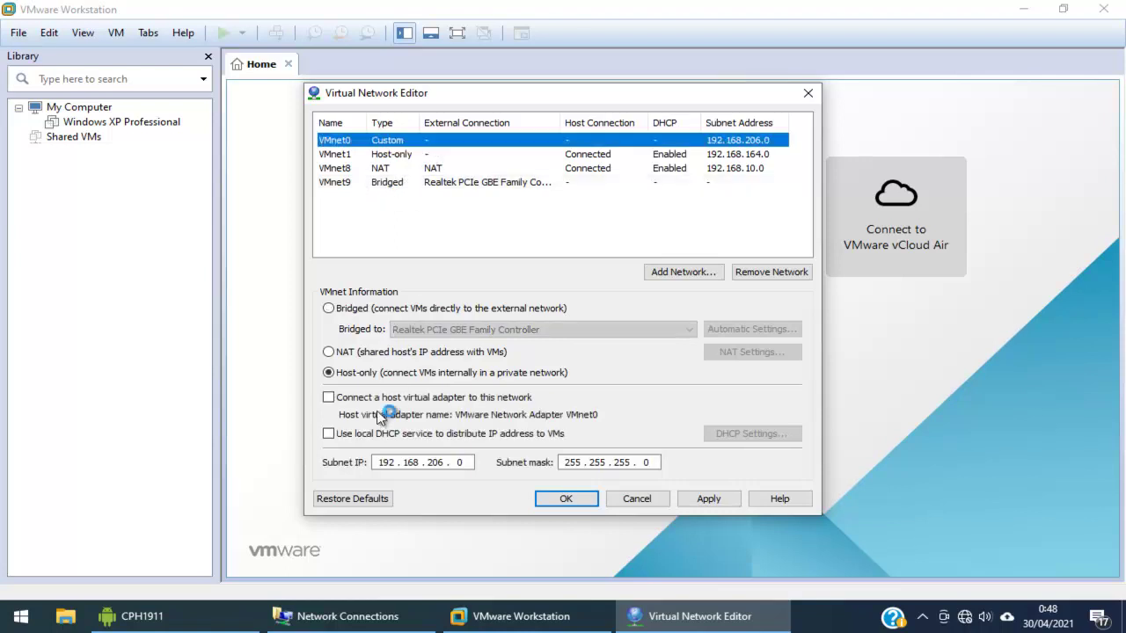
left_click(427, 183)
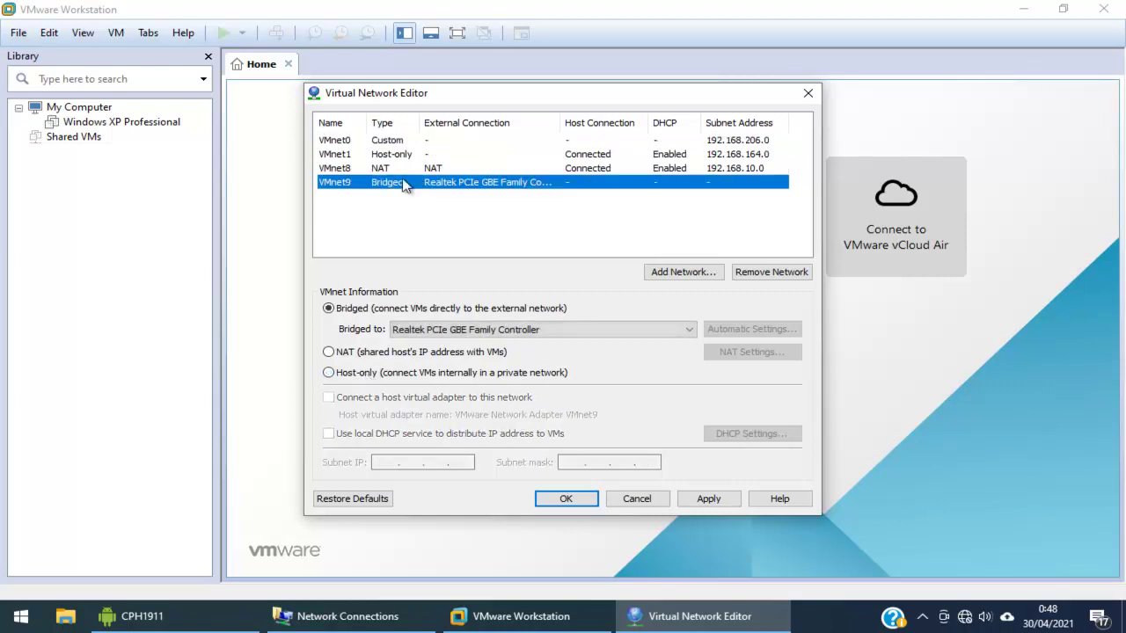
left_click(576, 499)
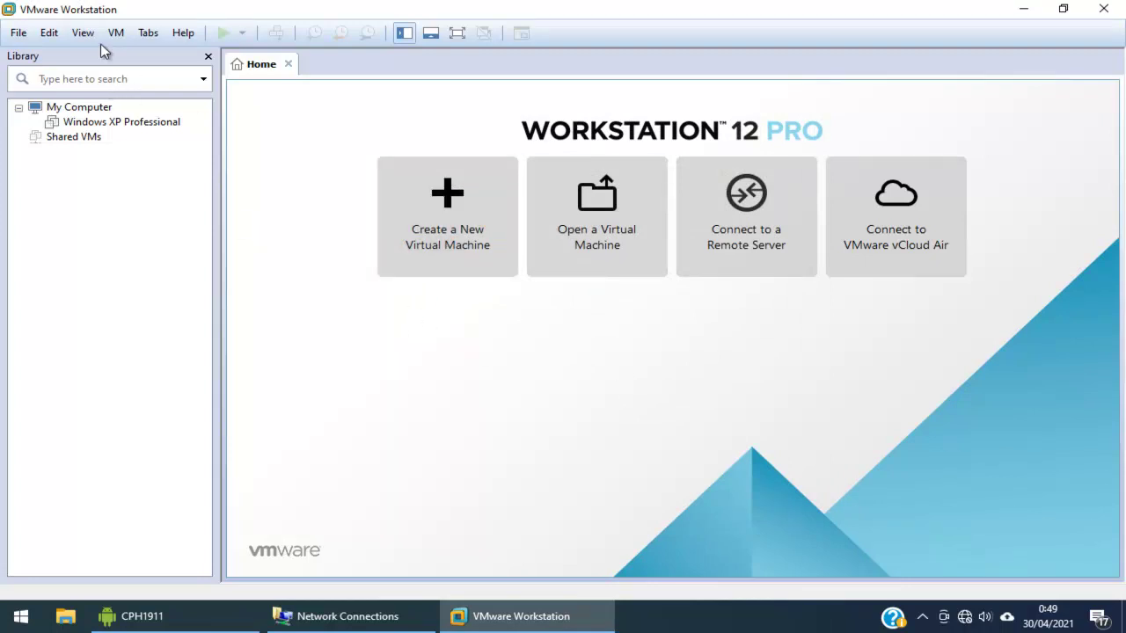
Browse to D:\UKK and open the nagiosxi-5.8.3-64 appliance for import
left_click(27, 36)
left_click(47, 91)
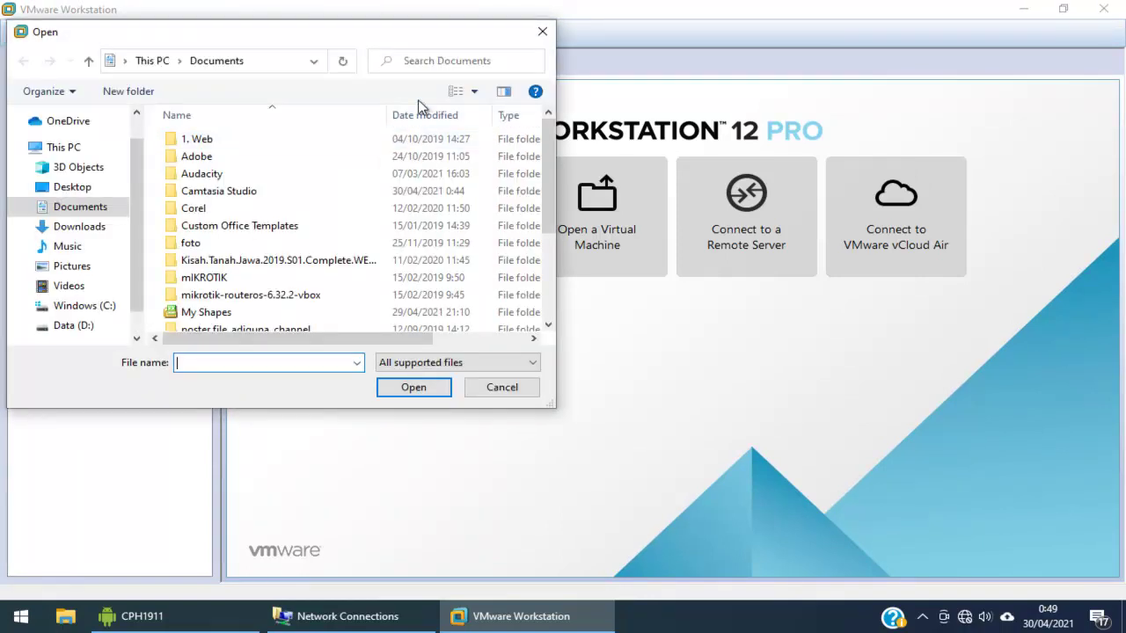
scroll(65, 241, "down", 1)
mouse_move(79, 288)
left_mouse_down()
mouse_move(79, 299)
mouse_move(80, 284)
left_mouse_up()
left_click(26, 118)
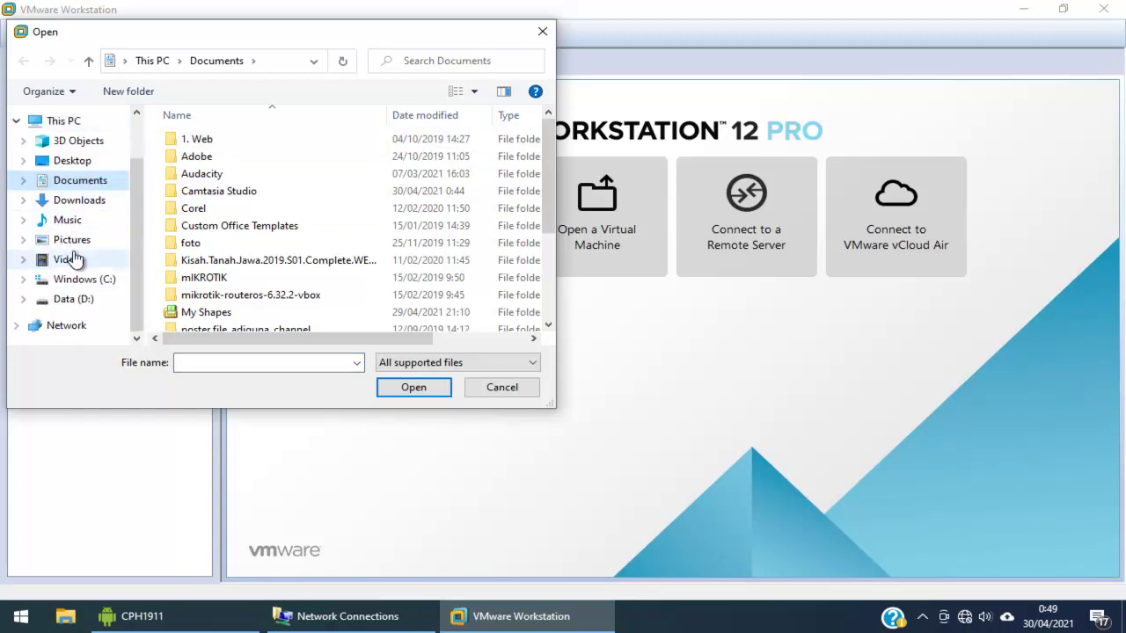
left_click(75, 299)
double_click(223, 167)
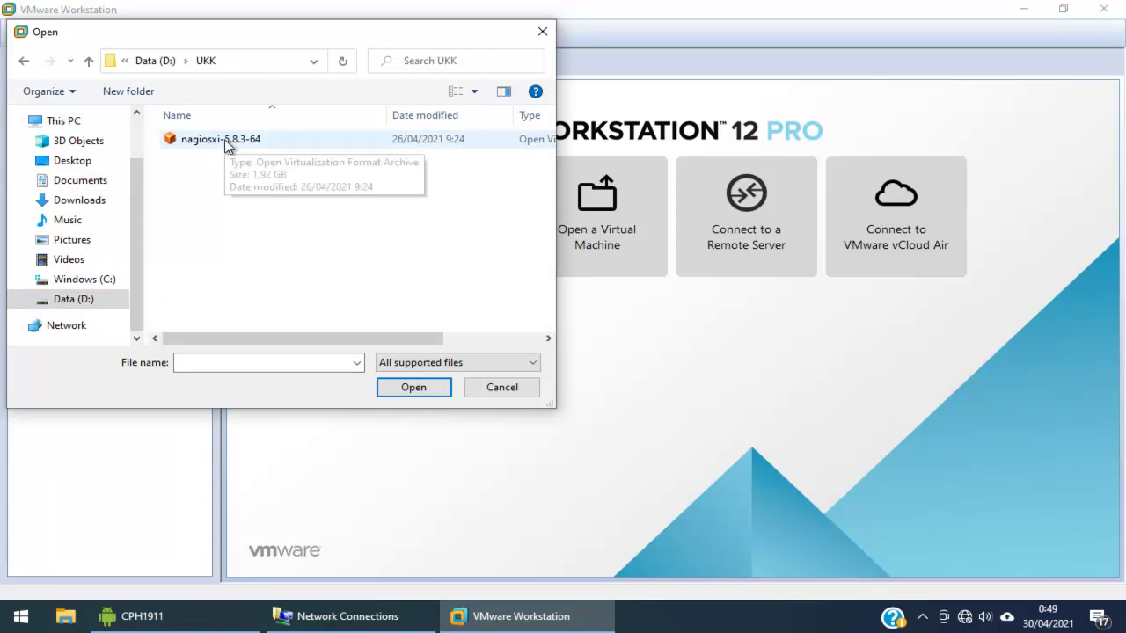
double_click(224, 140)
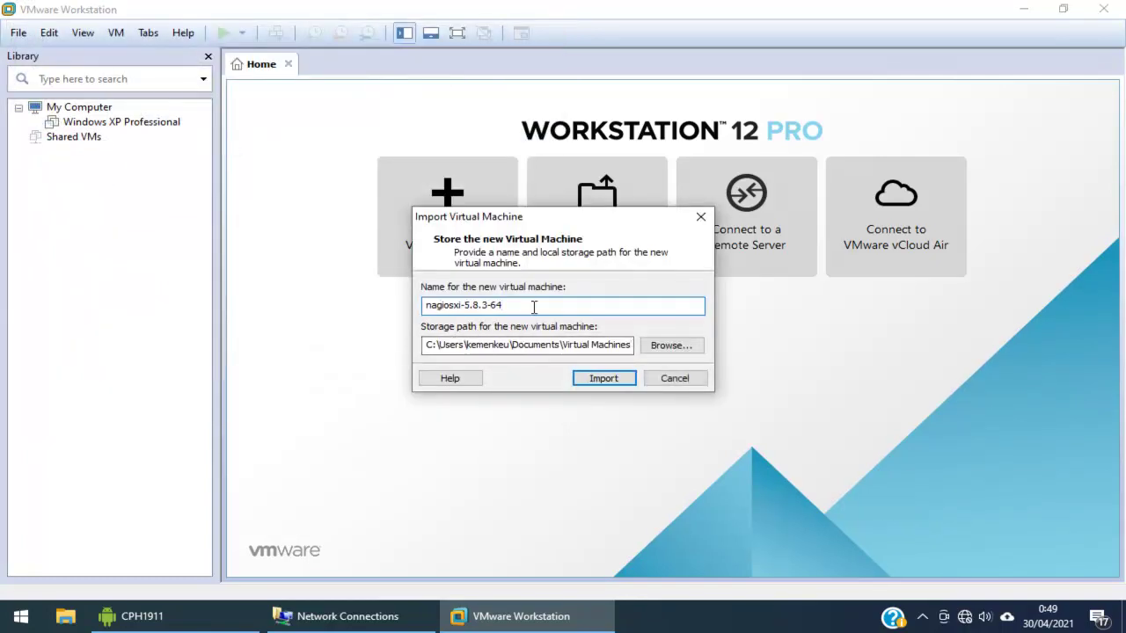
Name the imported virtual machine NamaSiswa and start the import
left_click_drag(533, 305, 426, 307)
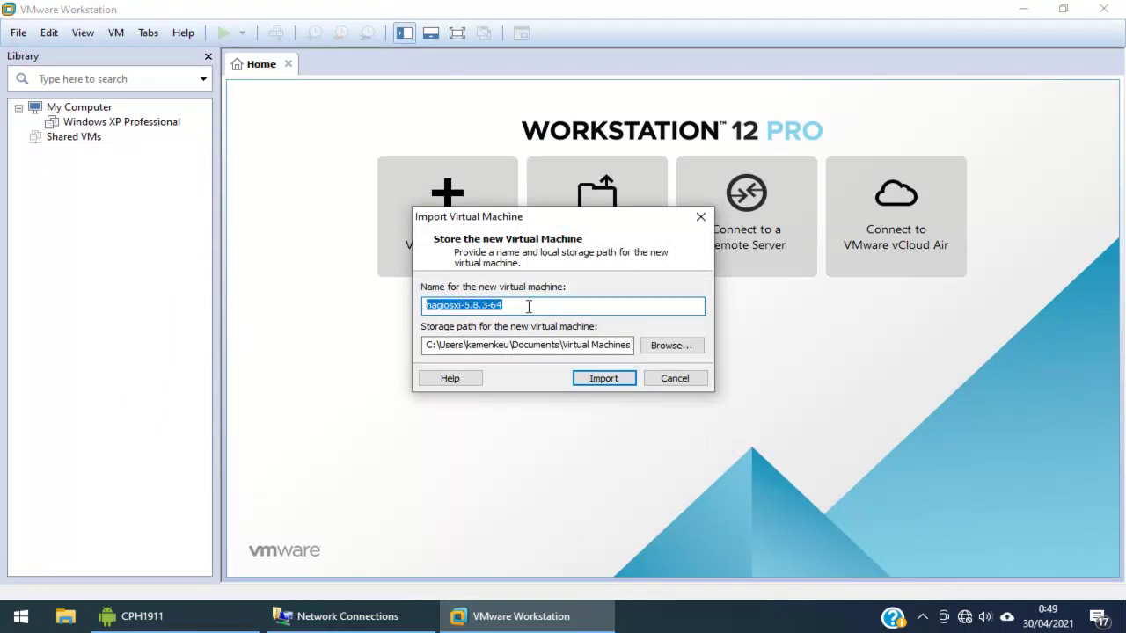
type("NamaSiswa")
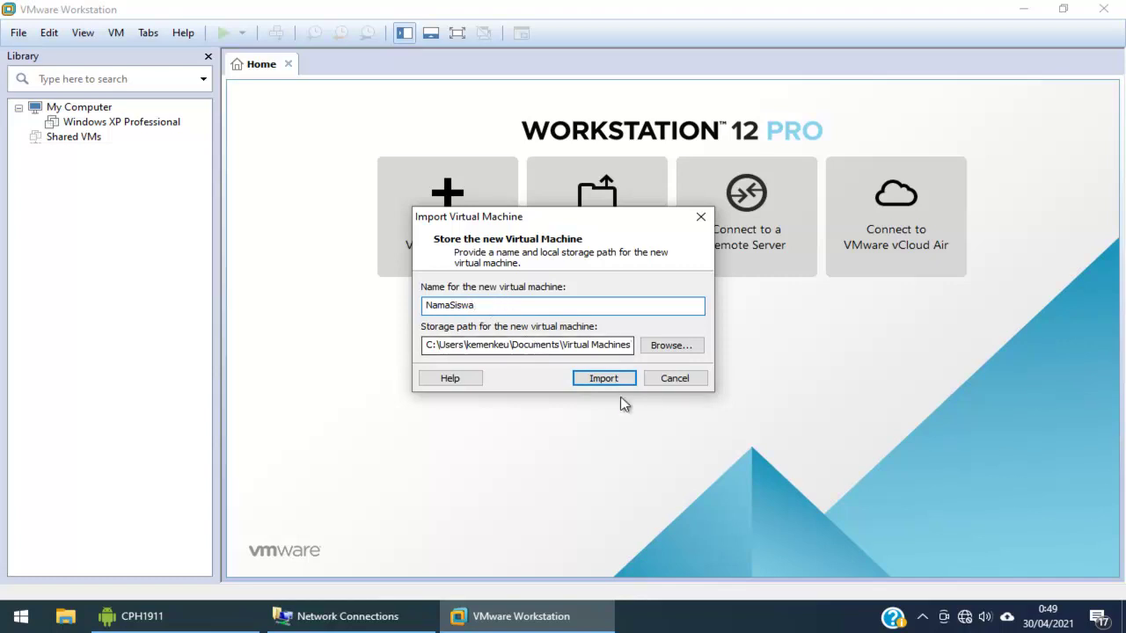
left_click(595, 378)
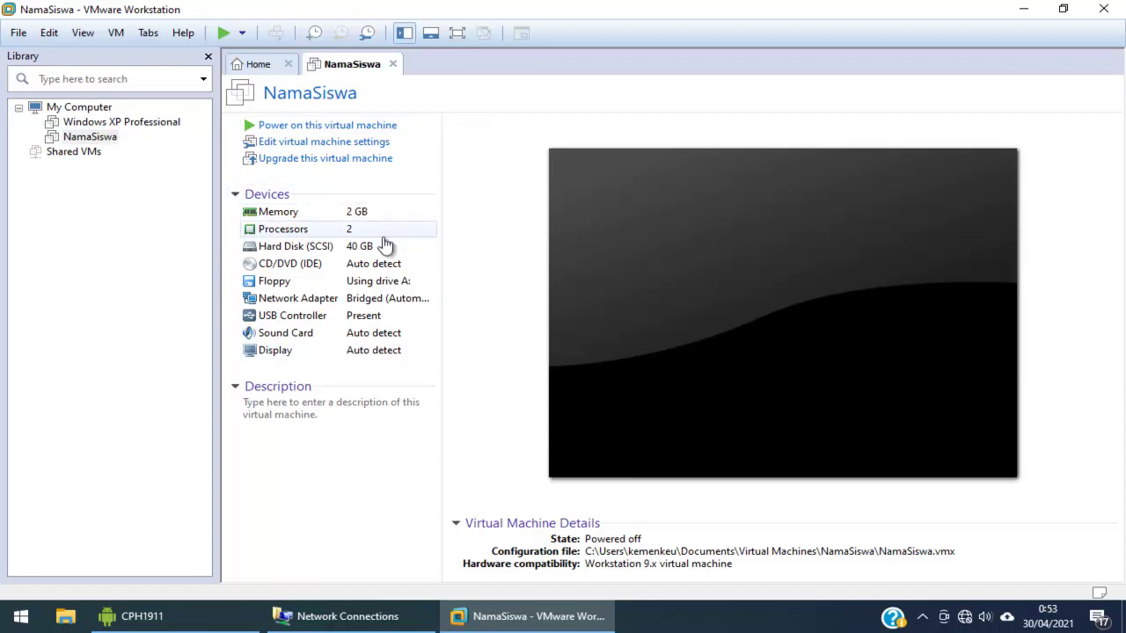
Reduce NamaSiswa's memory from 2 GB to 1 GB in Virtual Machine Settings
left_click(297, 217)
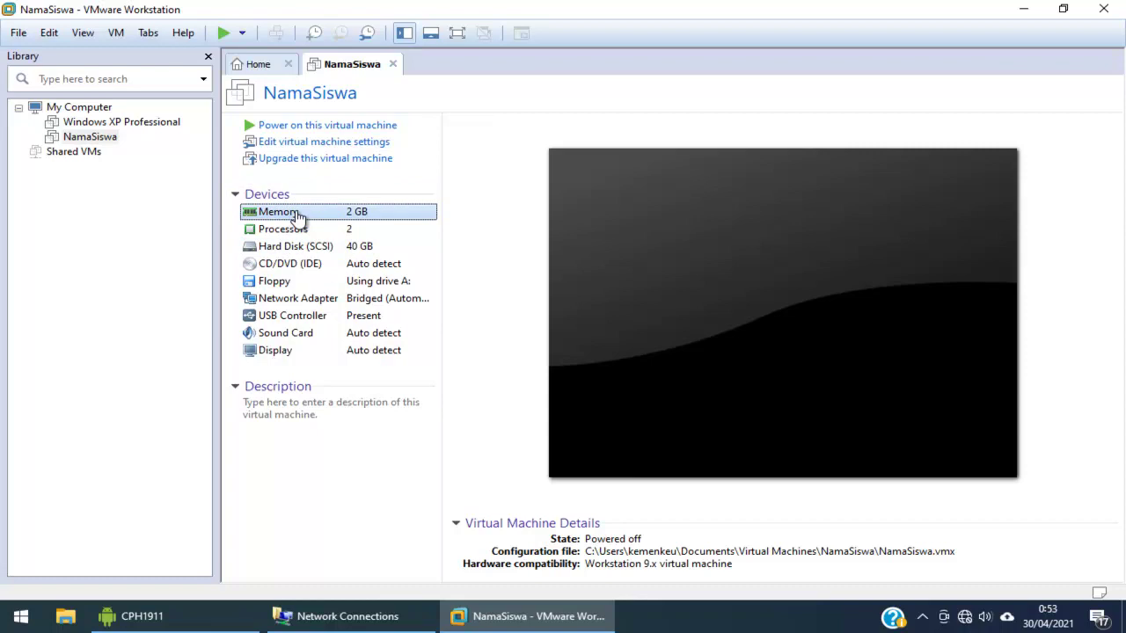
double_click(297, 218)
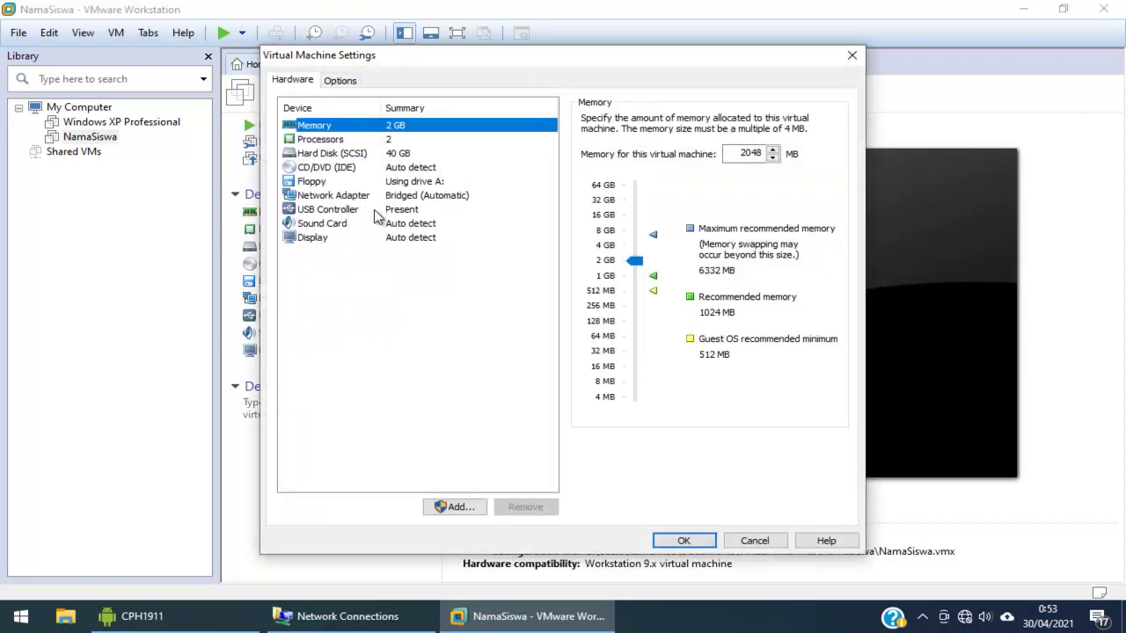
left_click_drag(637, 256, 637, 268)
left_click_drag(634, 263, 635, 277)
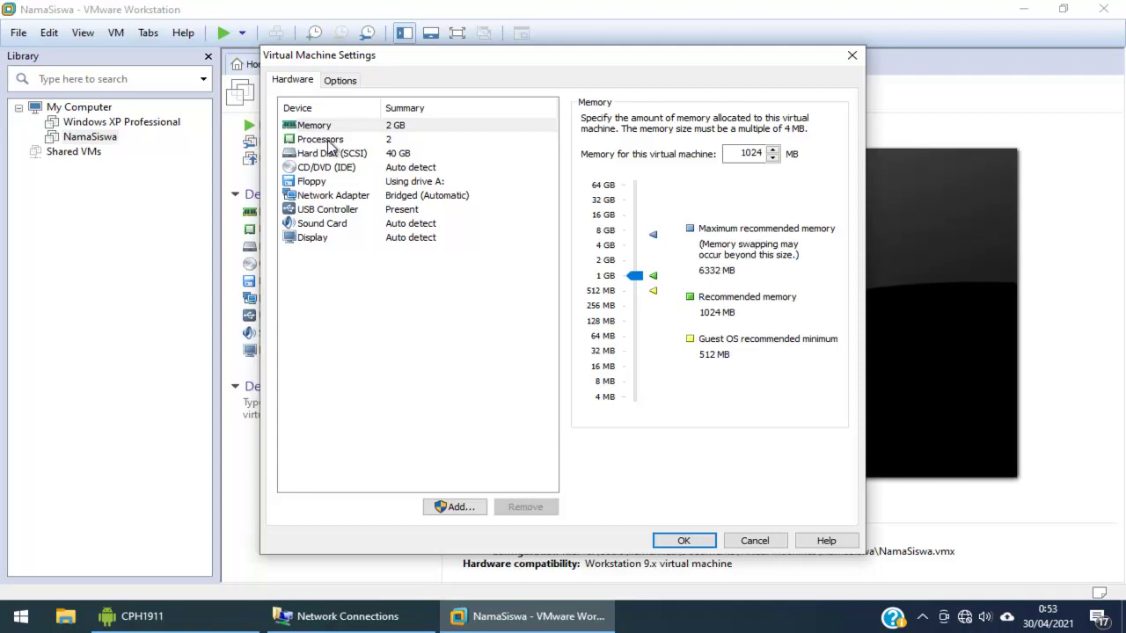
left_click(327, 197)
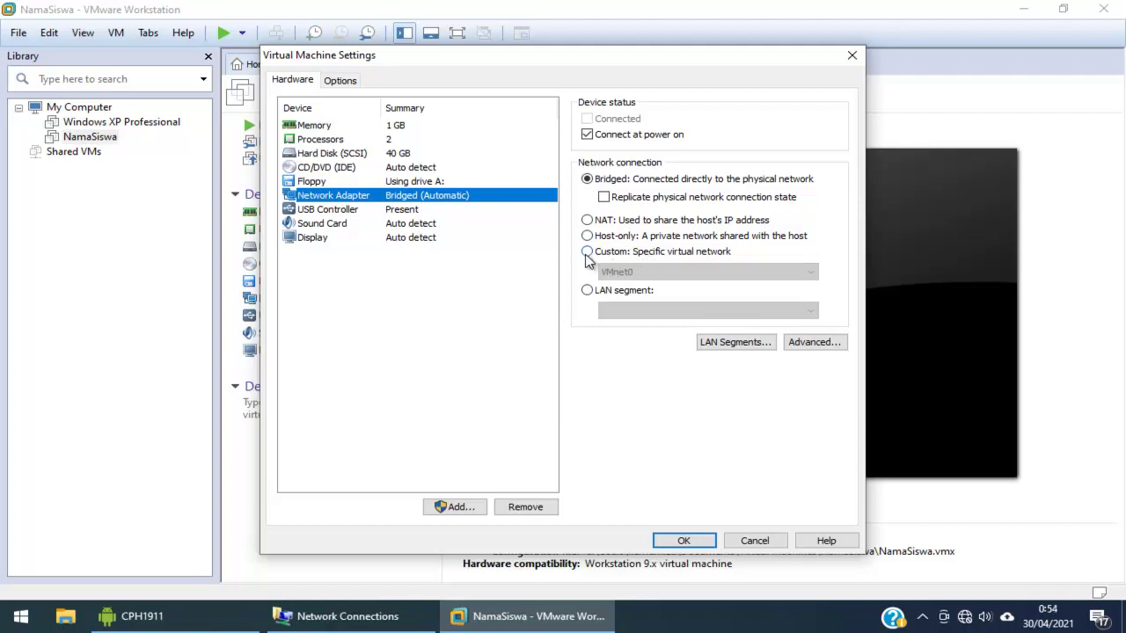
Connect NamaSiswa's network adapter to Custom VMnet9 and close the settings
left_click(586, 252)
left_click(669, 273)
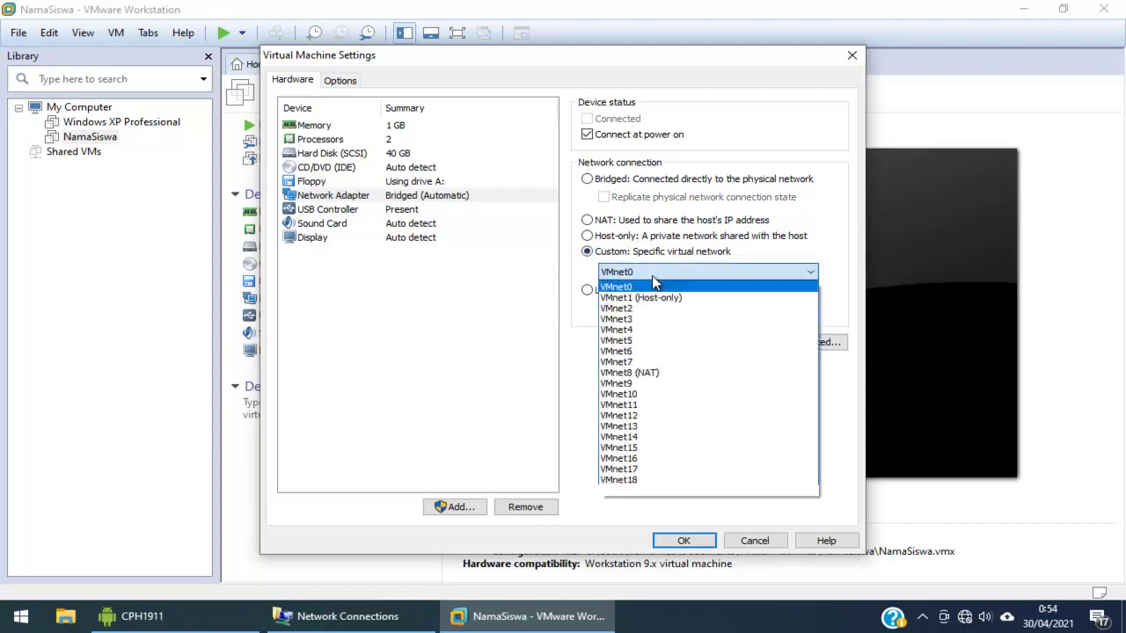
left_click(645, 384)
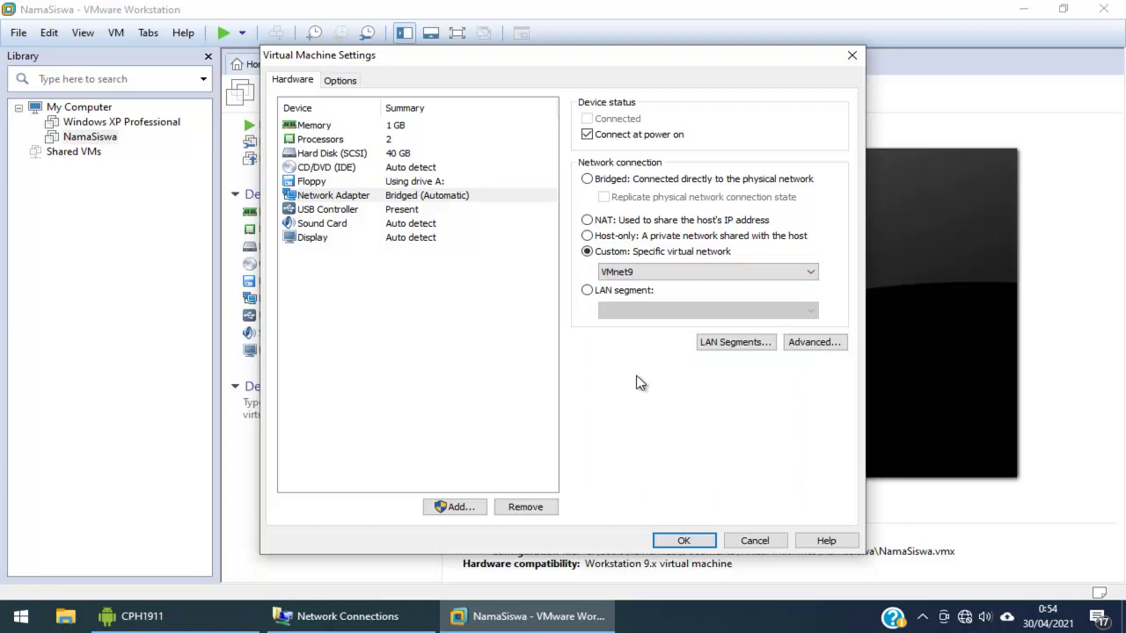
left_click(693, 540)
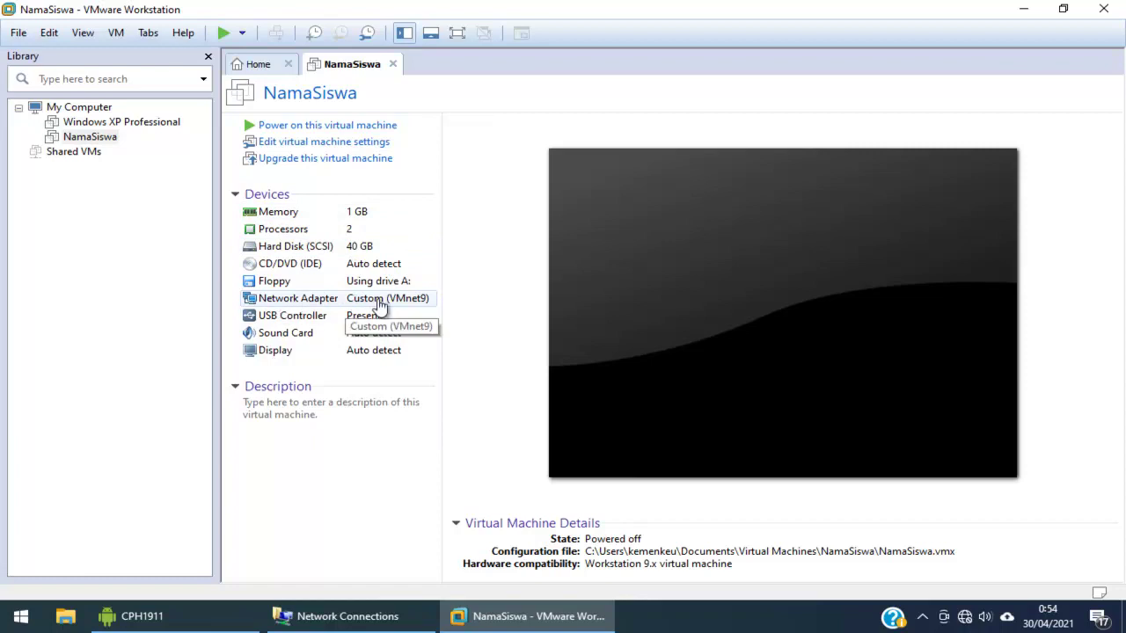
Power on NamaSiswa, accepting the keyboard hook and Removable Devices prompts
left_click(253, 132)
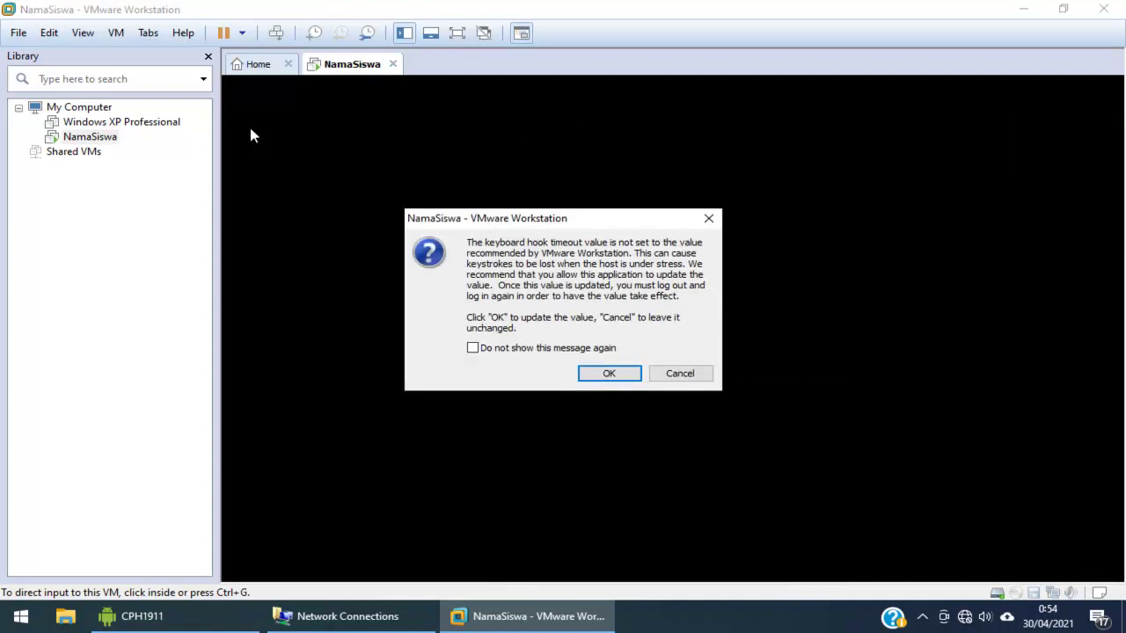
left_click(610, 374)
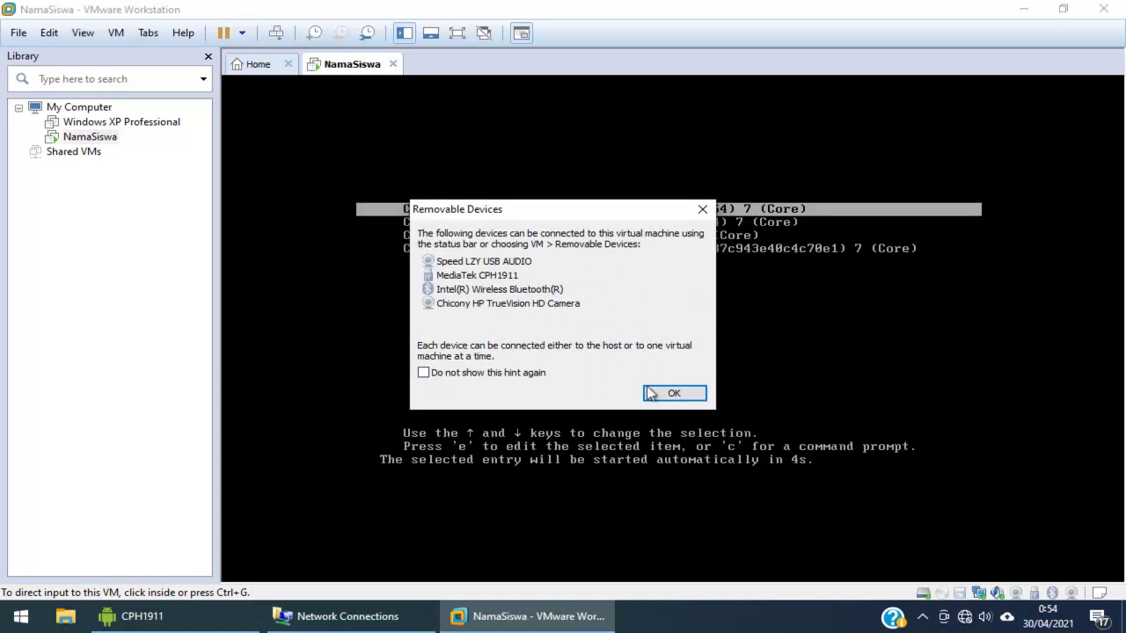
left_click(672, 394)
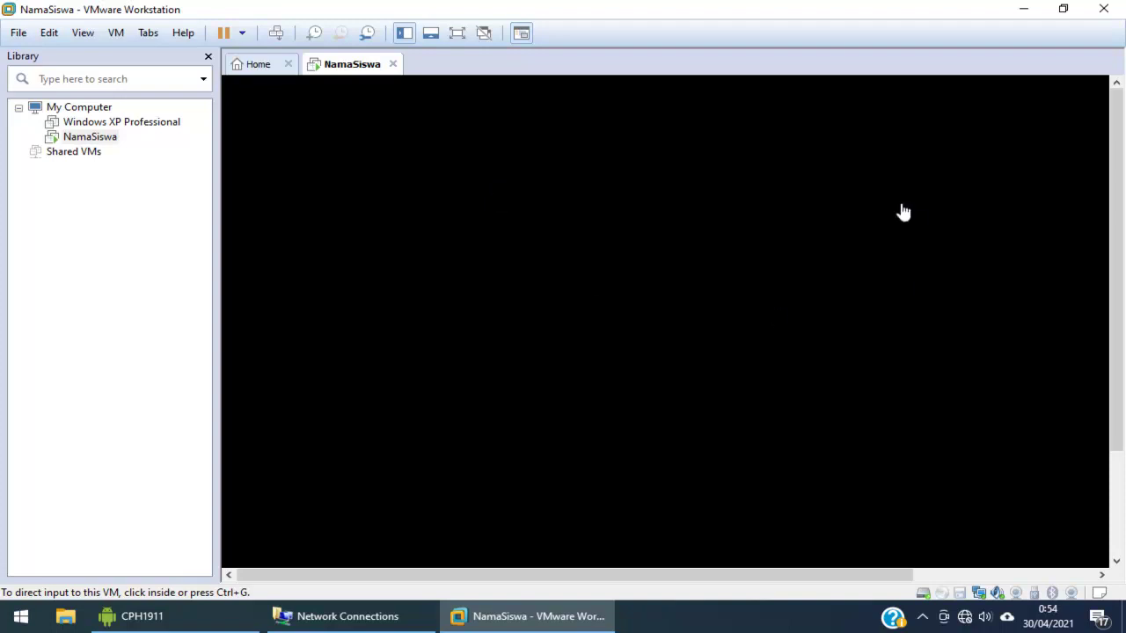
Toggle the NamaSiswa console in and out of full screen, releasing input with Ctrl+Alt
left_click_drag(1114, 323, 1115, 462)
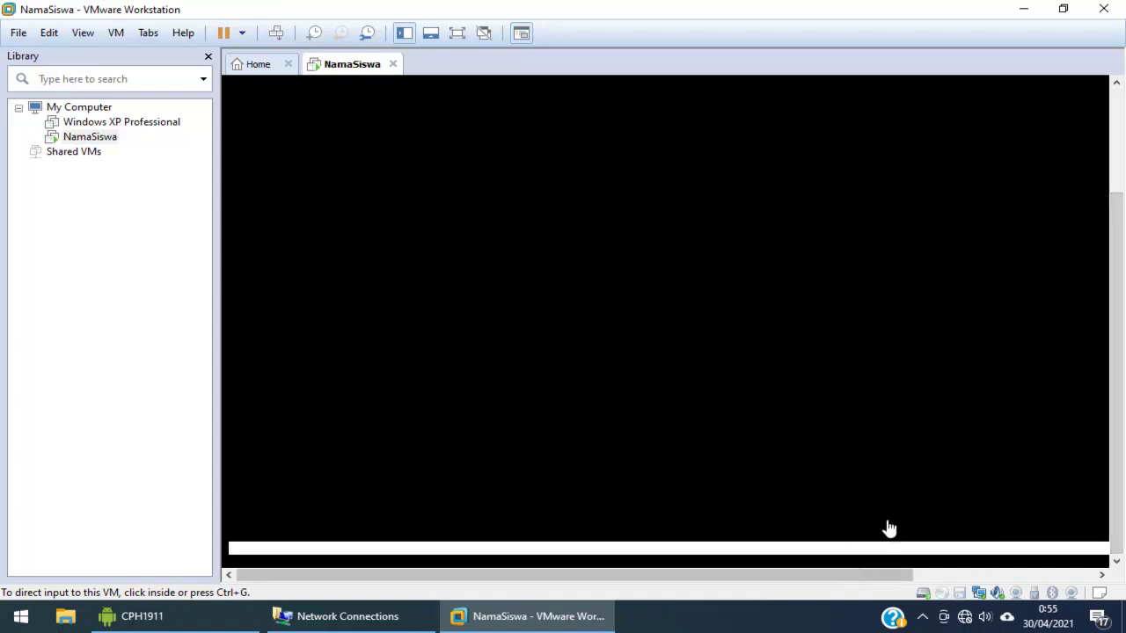
left_click(461, 35)
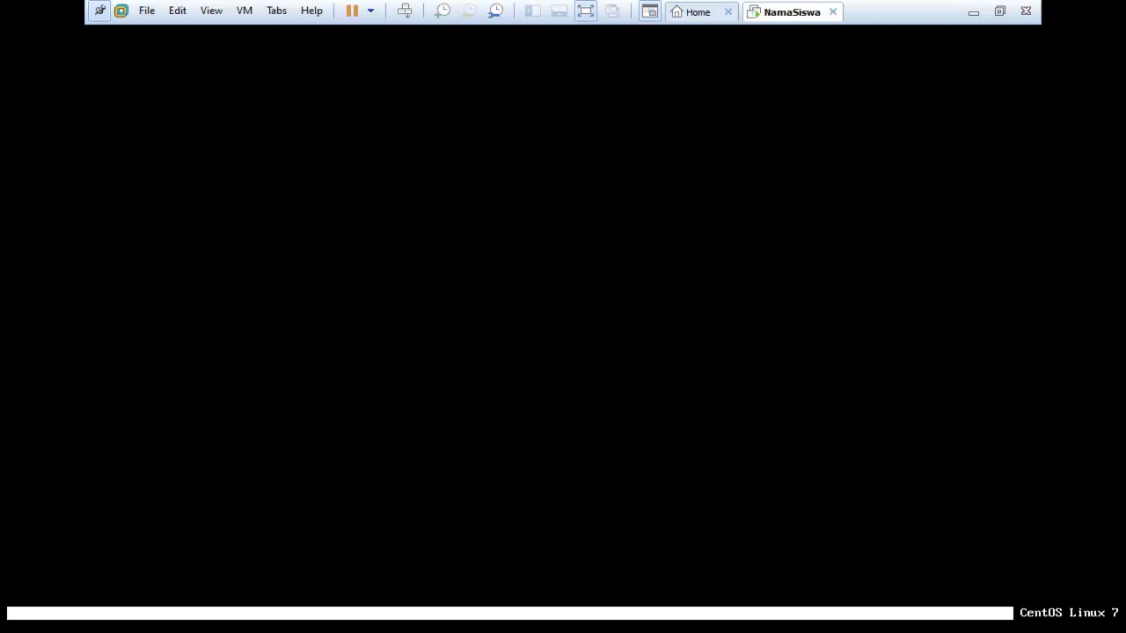
key("ctrl+alt")
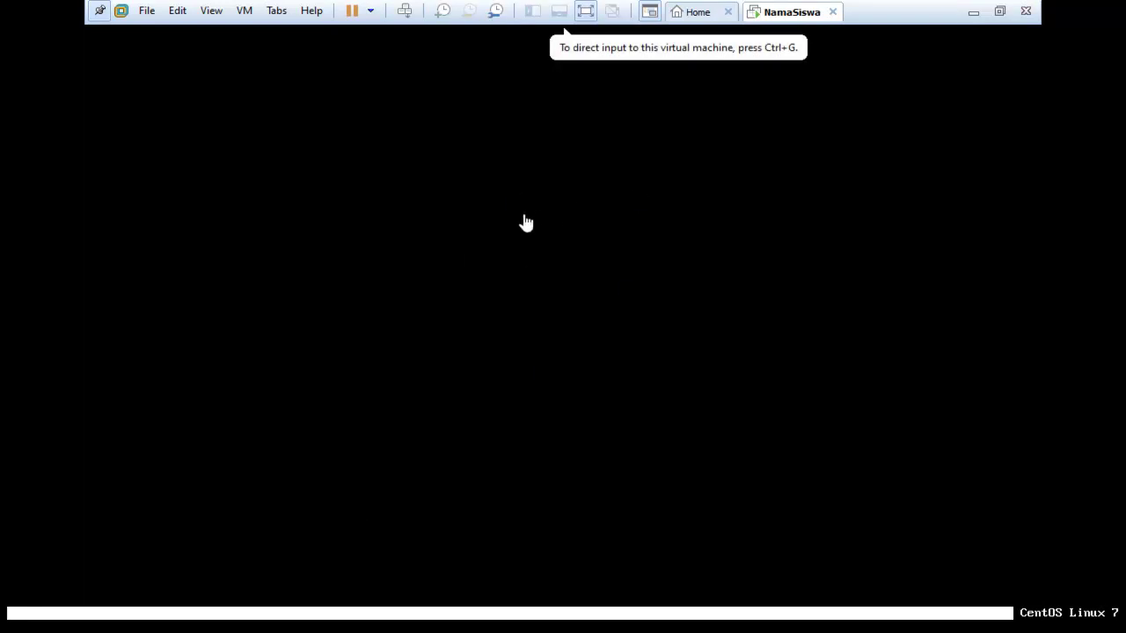
left_click(585, 13)
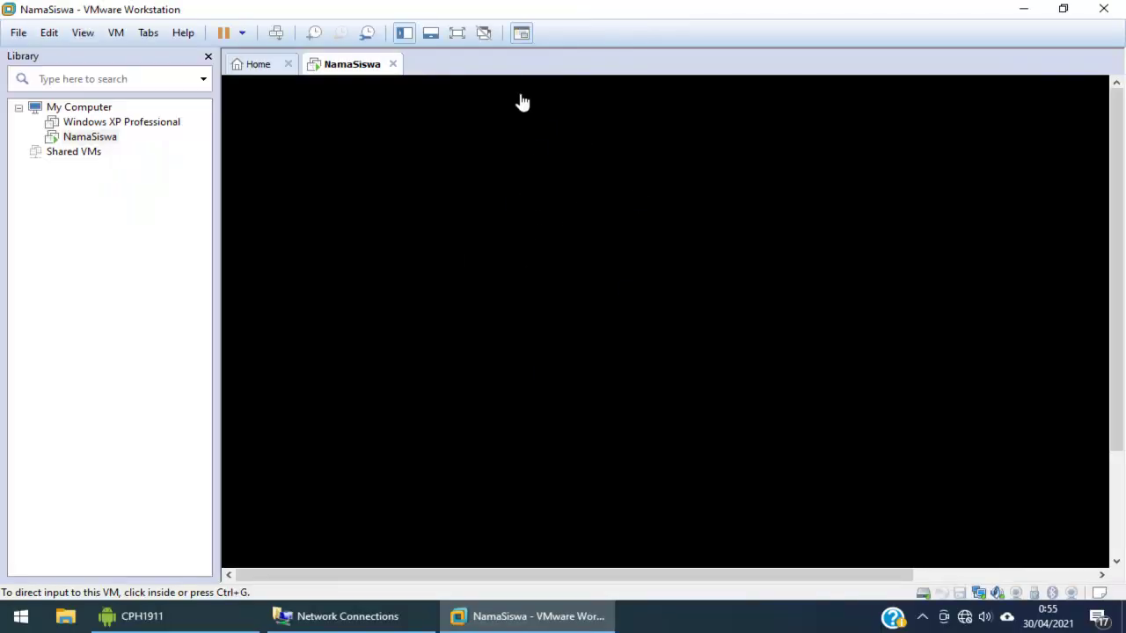
left_click(453, 35)
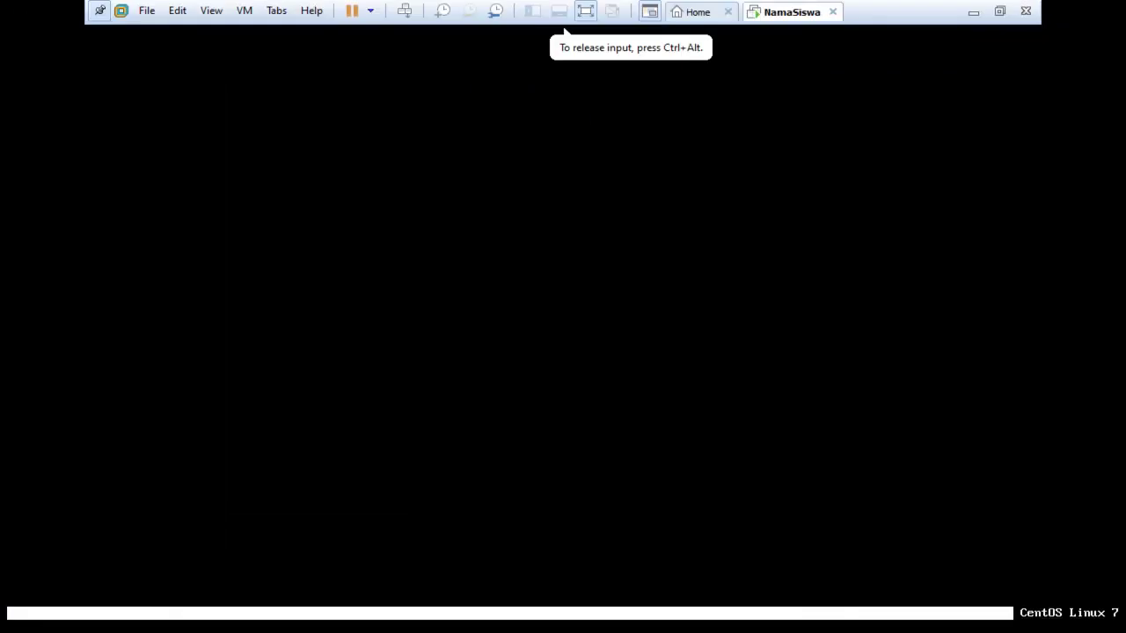
key("ctrl+alt")
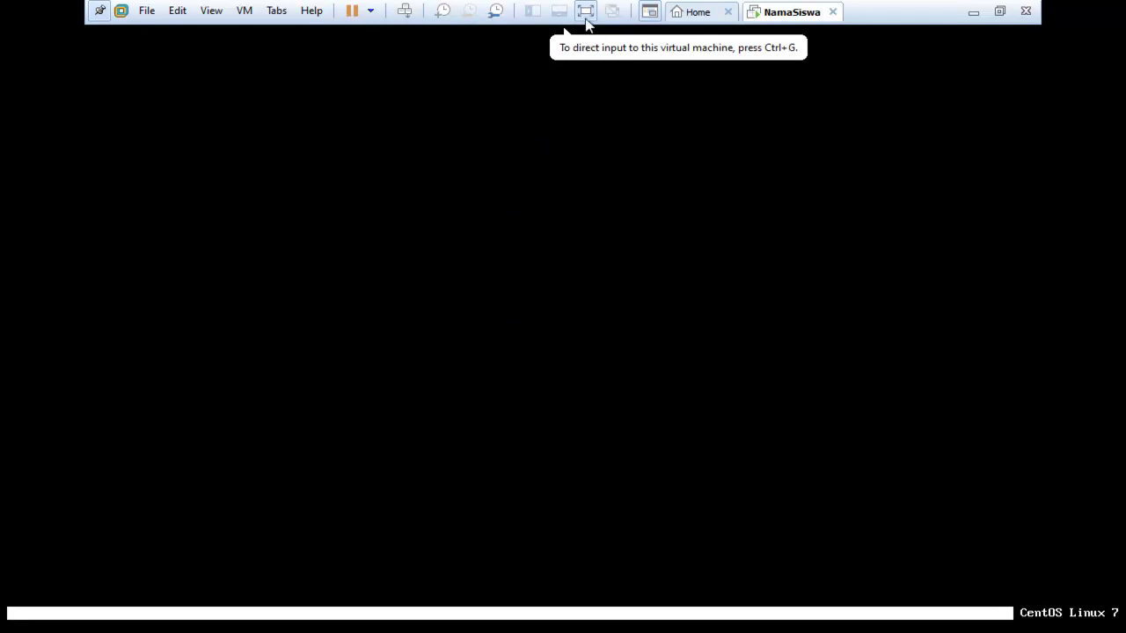
left_click(586, 16)
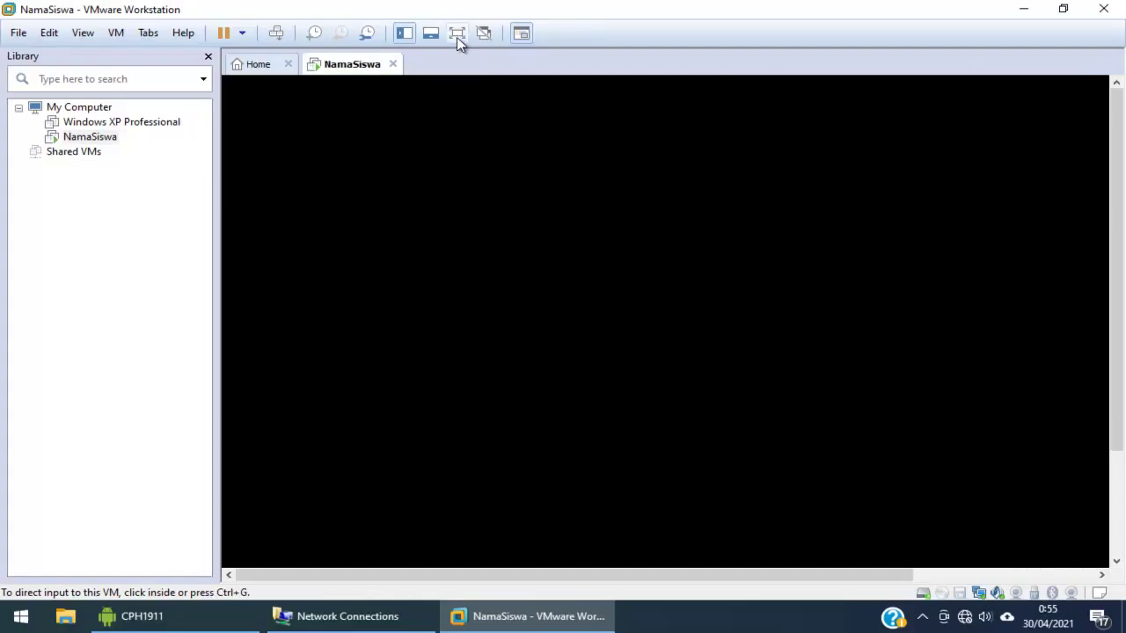
left_click(458, 36)
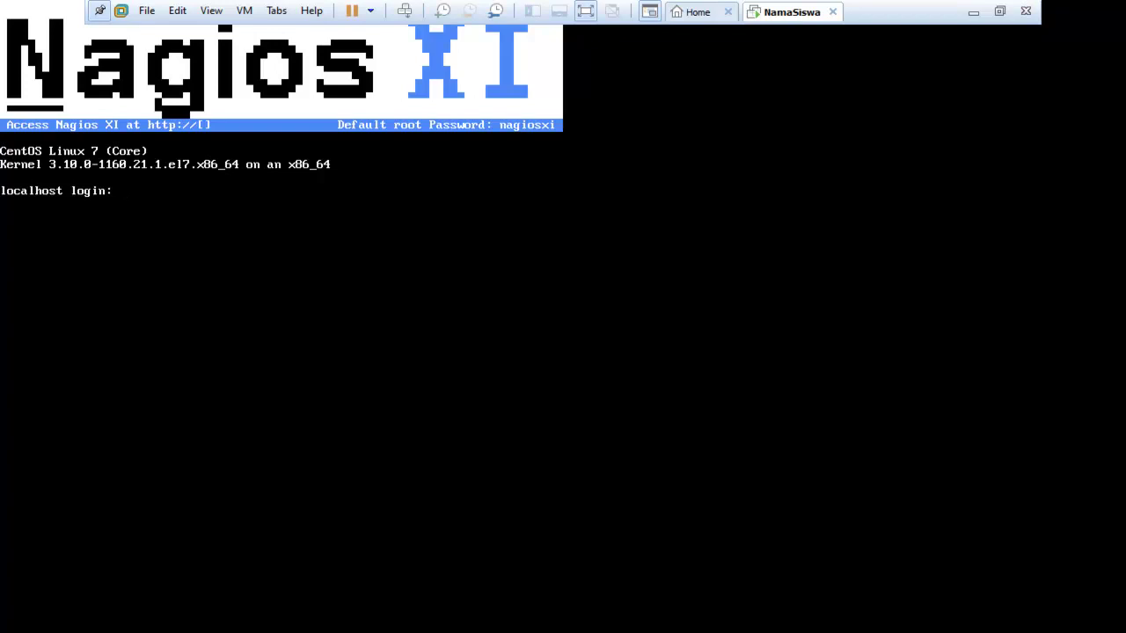
Log in to the CentOS guest as root
type("root")
key("Return")
key("Return")
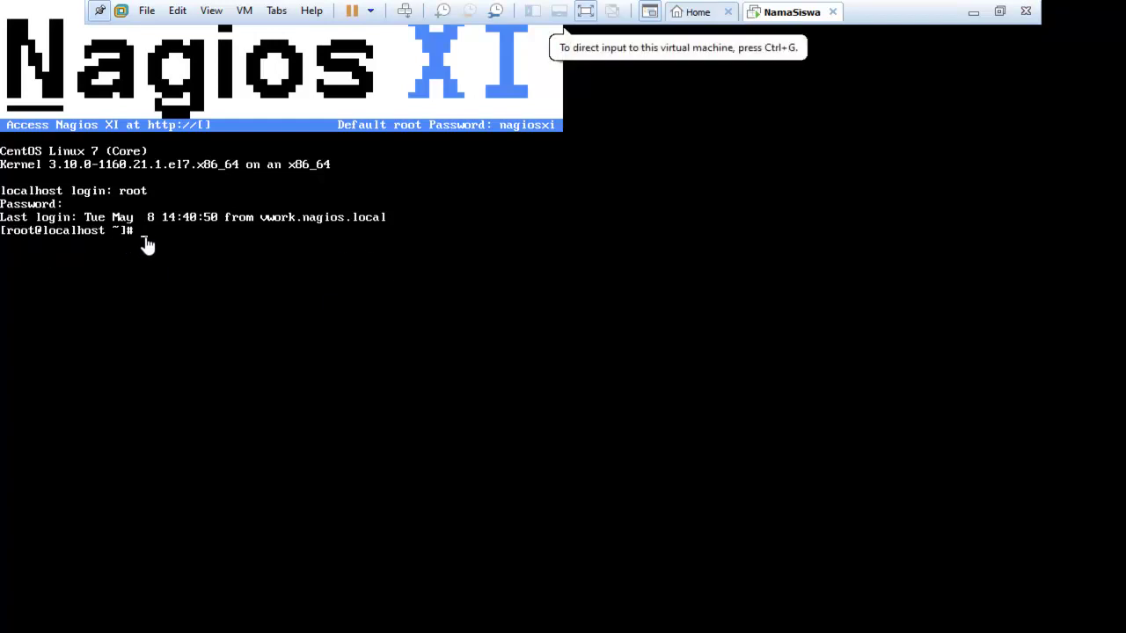
left_click(187, 249)
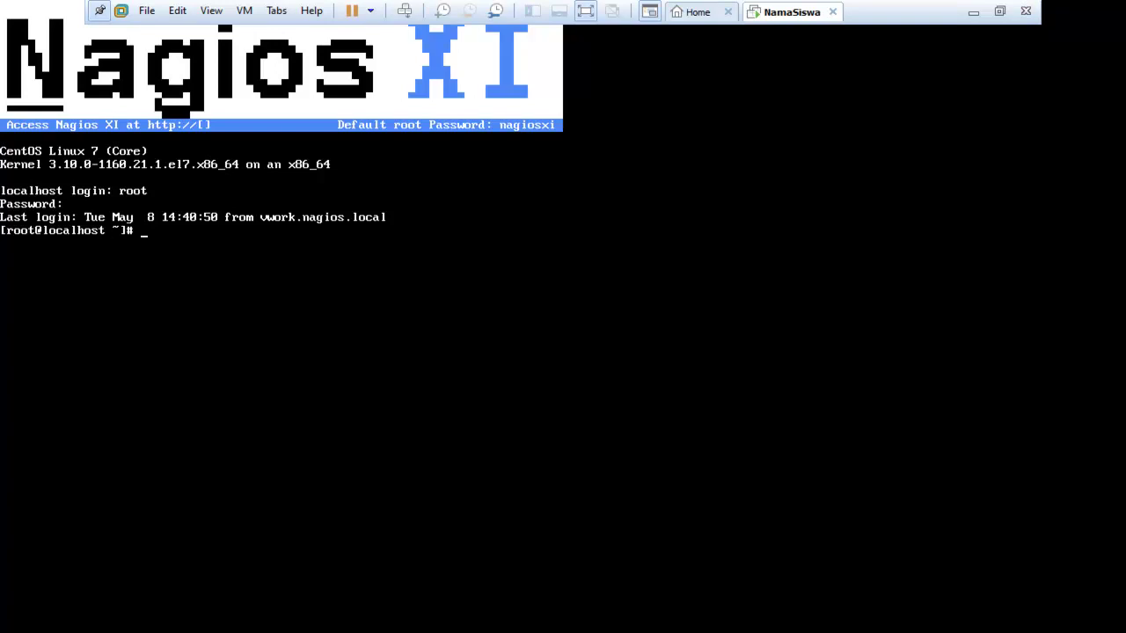
Quit the empty nano editor, clear the terminal and print a few blank prompts
type("nano")
type(" /")
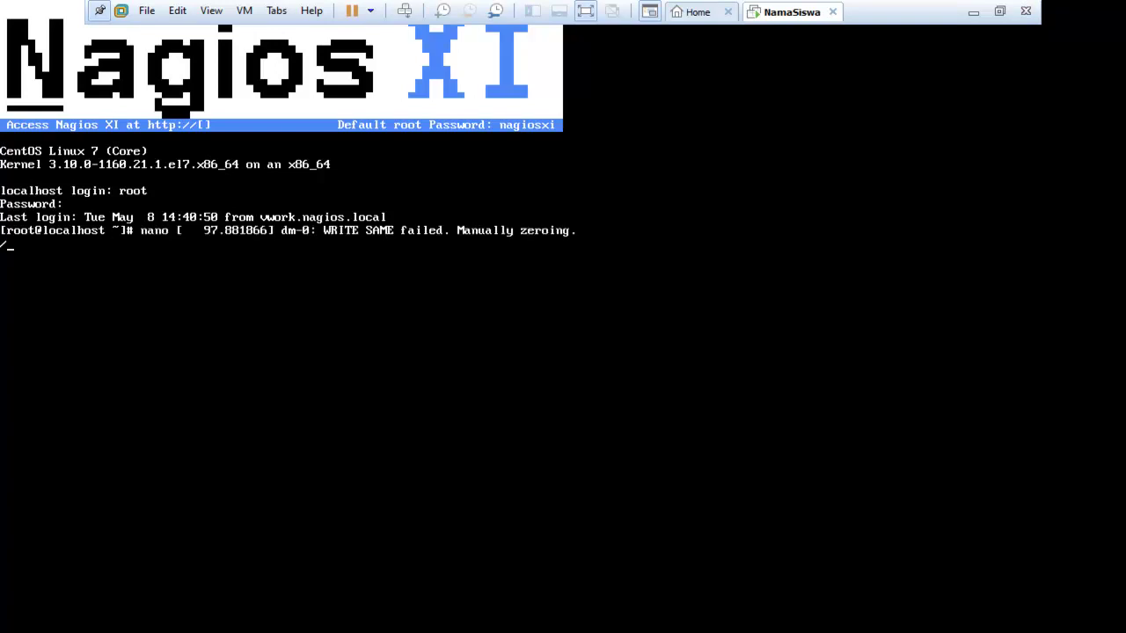
key("BackSpace")
key("Return")
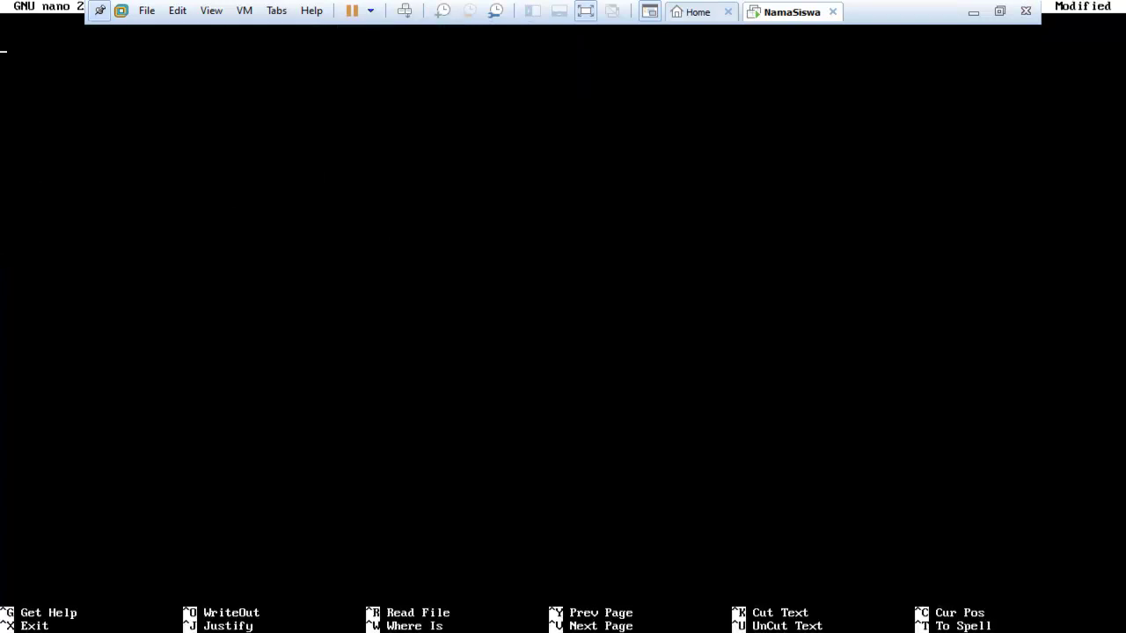
key("ctrl+x")
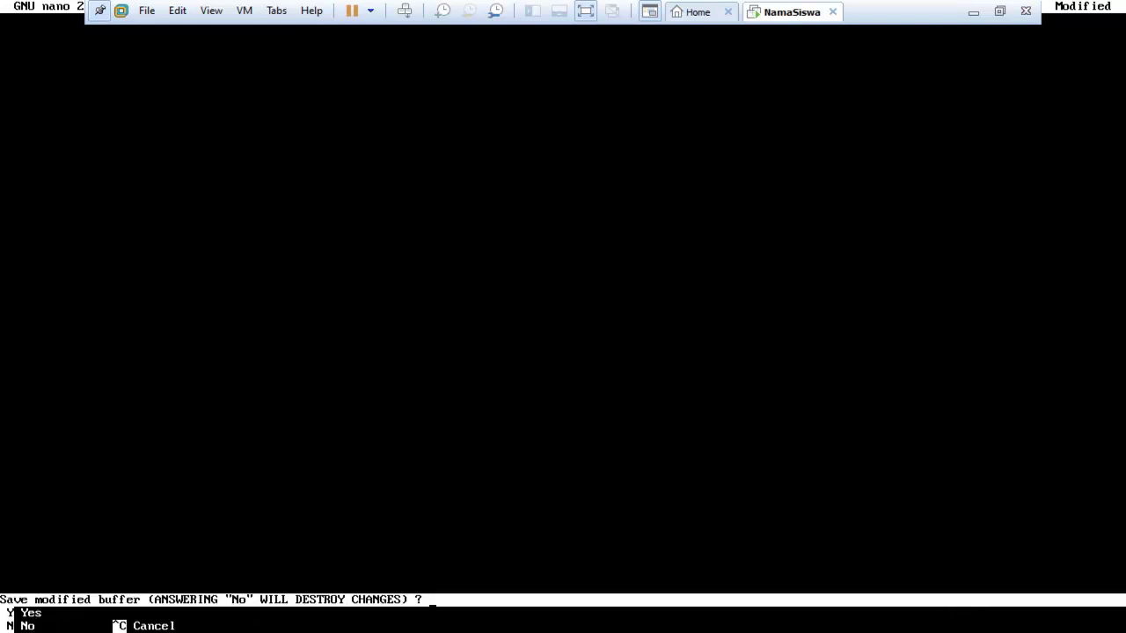
type("n")
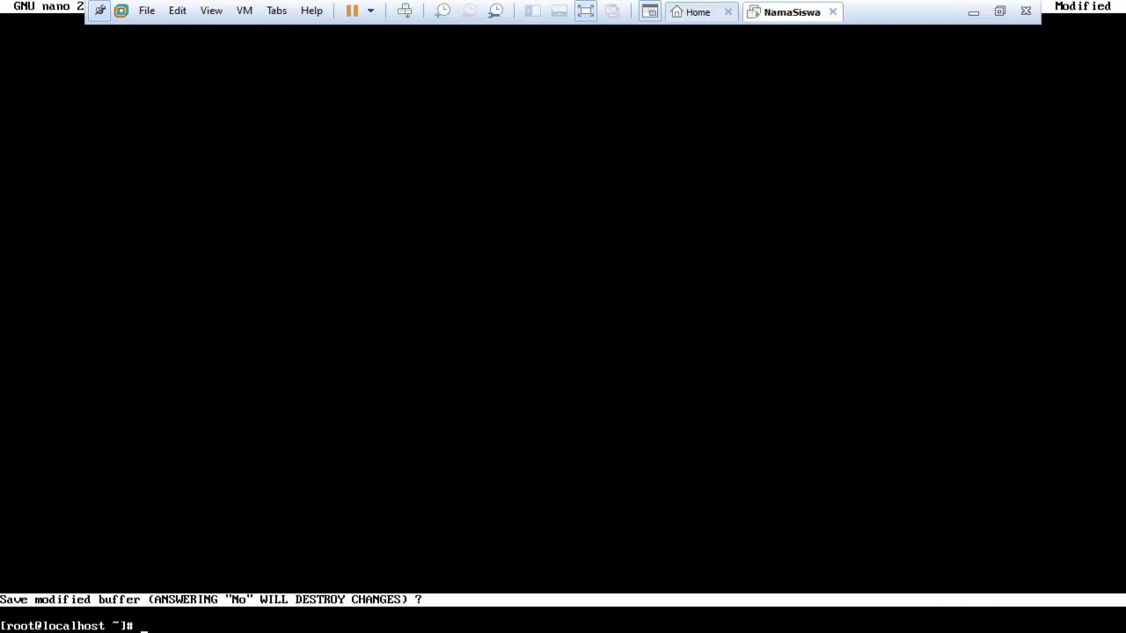
type("clear")
key("Return")
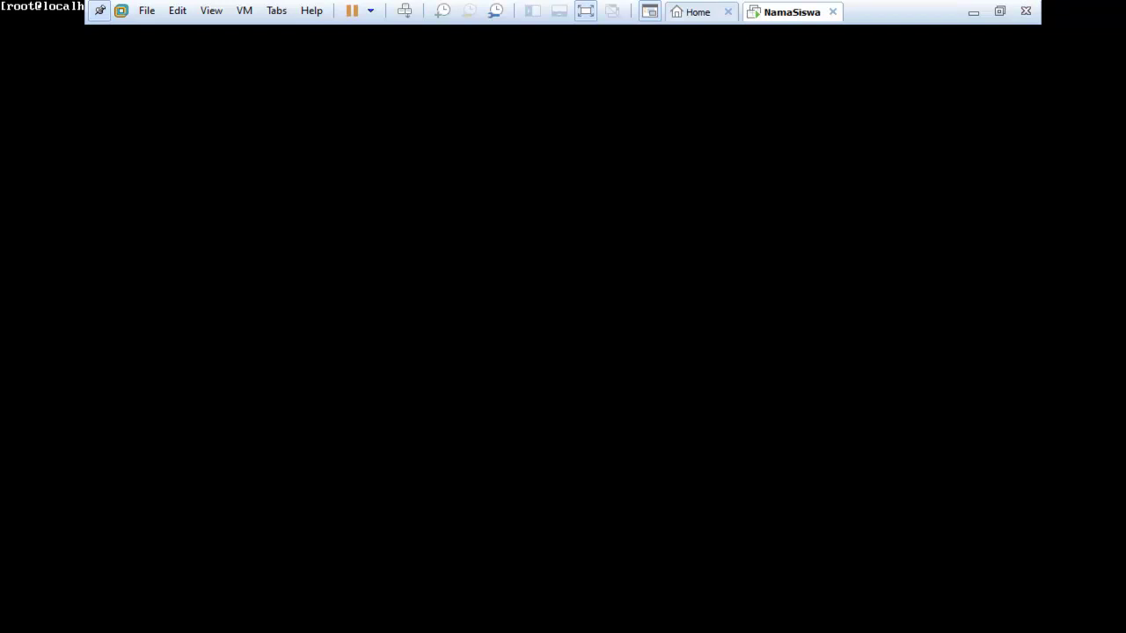
key("Return")
key("Return")
key("Return")
key("Return")
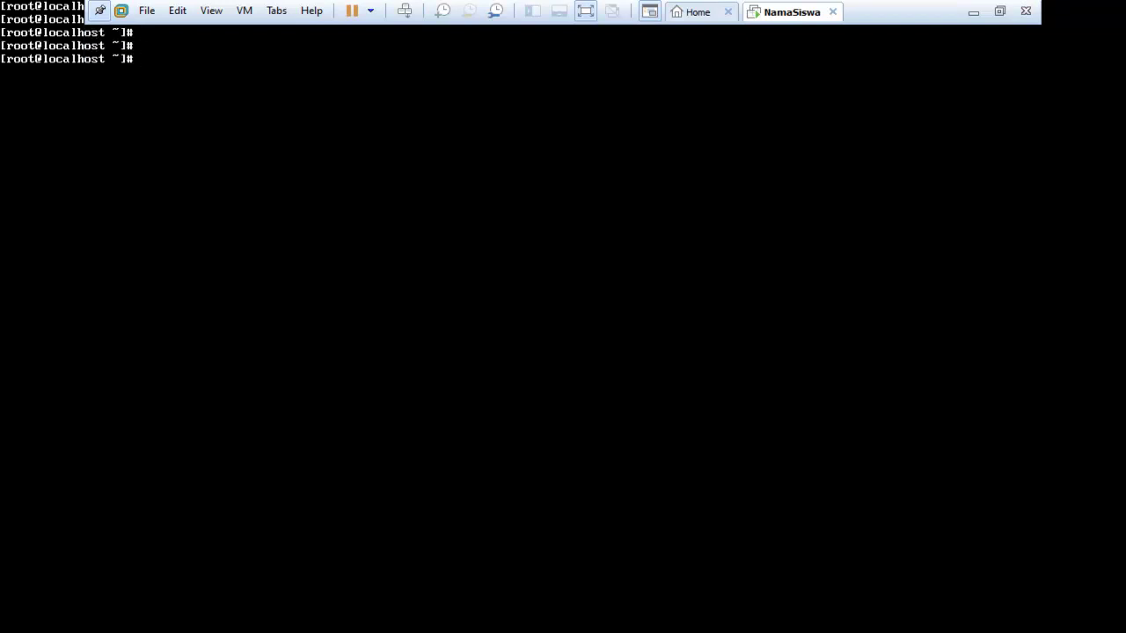
Open /etc/sysconfig/network-scripts/ifcfg-ens33 in nano, using Tab completion for the path
type("nano /et")
key("Tab")
type("sysco")
key("Tab")
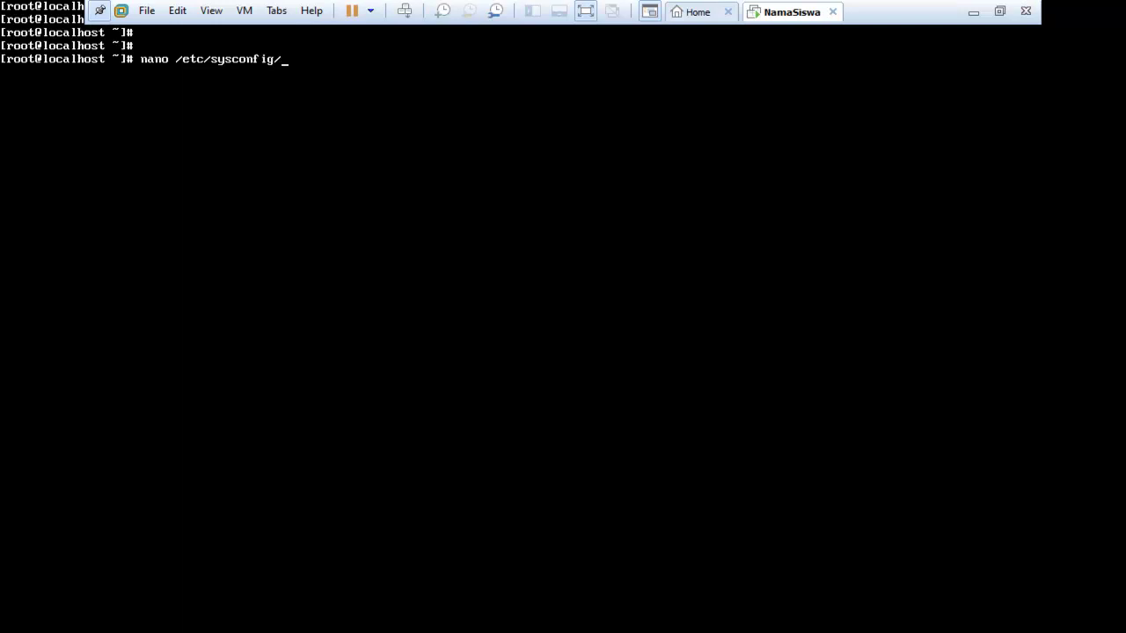
type("netw")
key("Tab")
type("-")
key("Tab")
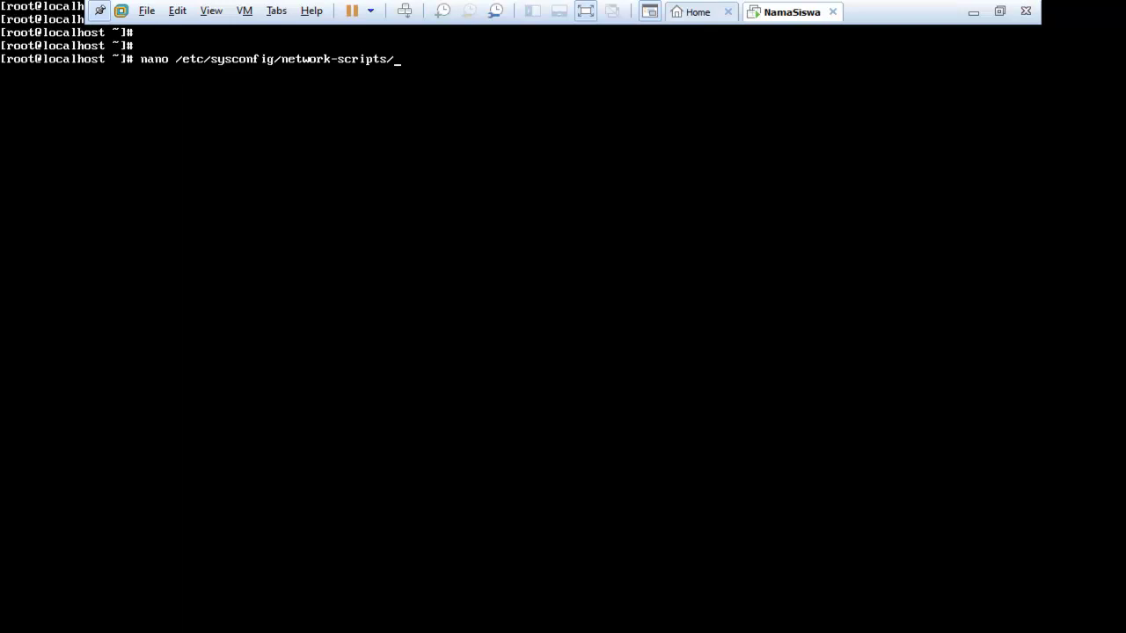
type("ifcfg-ens33")
key("Return")
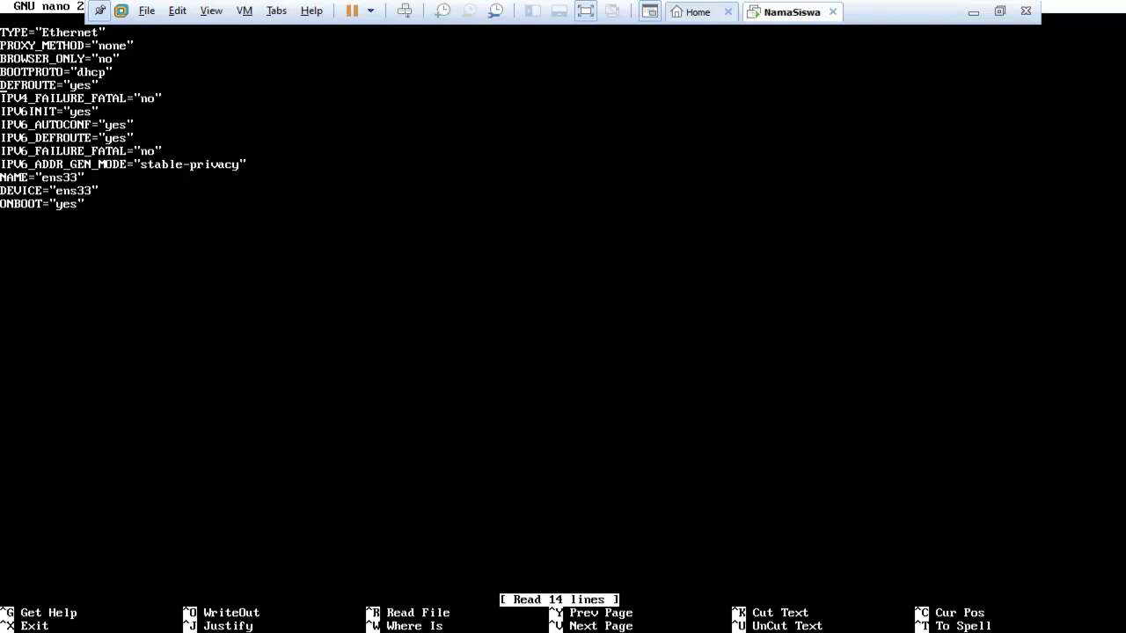
Change BOOTPROTO to static and add IPADDR=192.168.200.2 and NETWORK=255.255.255.0 after IPV4_FAILURE_FATAL
key("BackSpace")
key("BackSpace")
key("BackSpace")
key("BackSpace")
type("static")
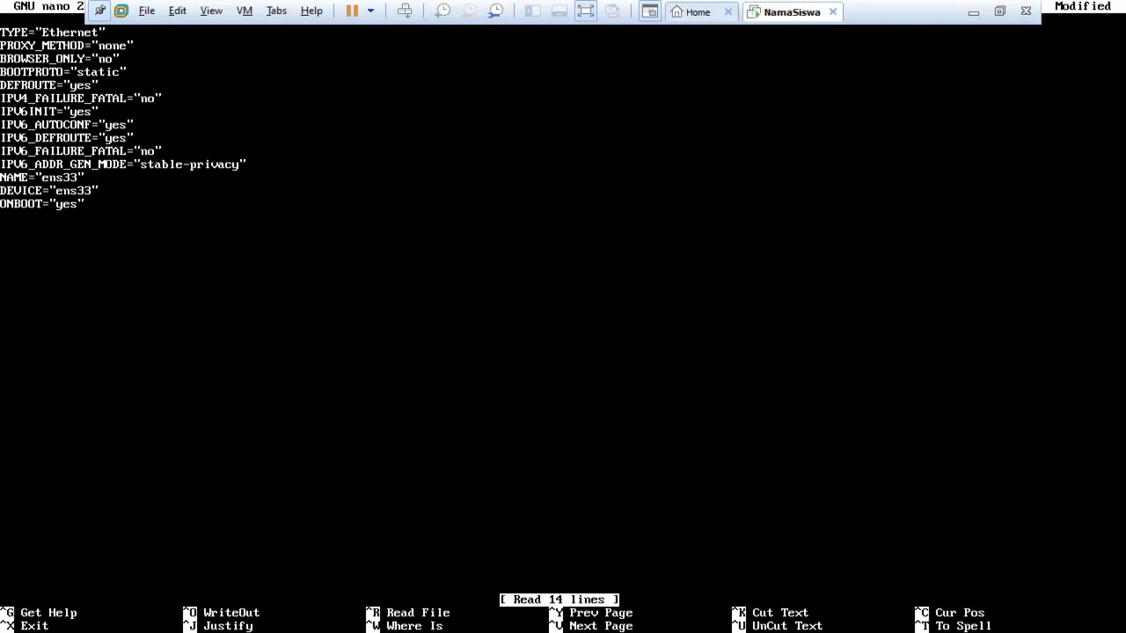
key("Right")
key("Right")
key("Right")
key("Right")
key("Right")
key("Right")
key("Right")
key("Right")
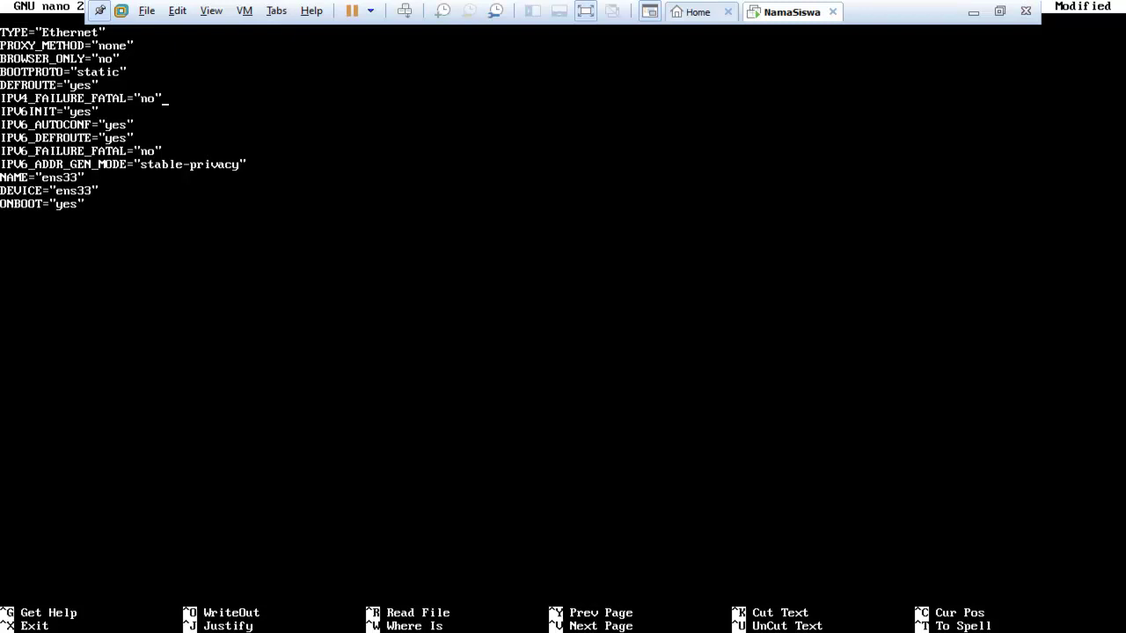
key("Return")
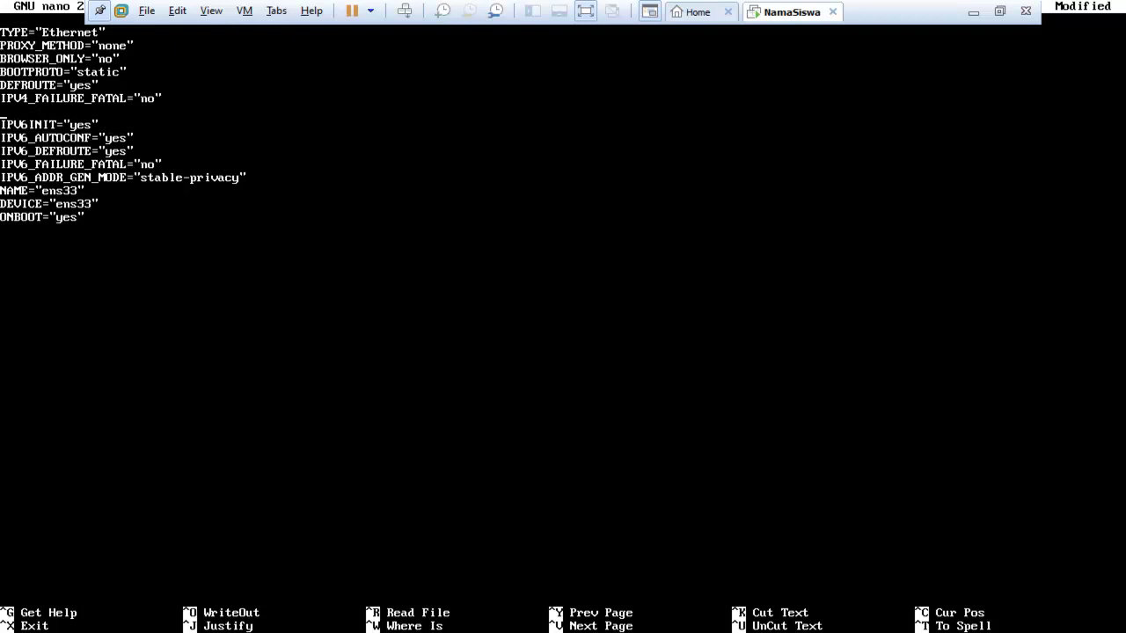
type("IPADDR=192.168")
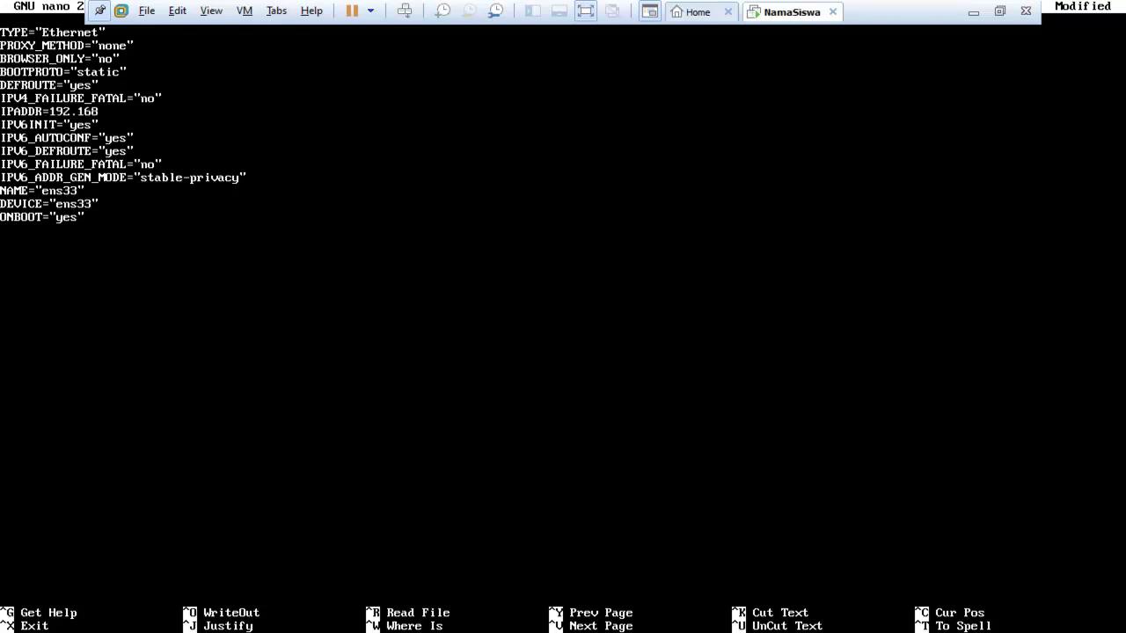
type(".200.2")
key("Return")
type("NETWORK")
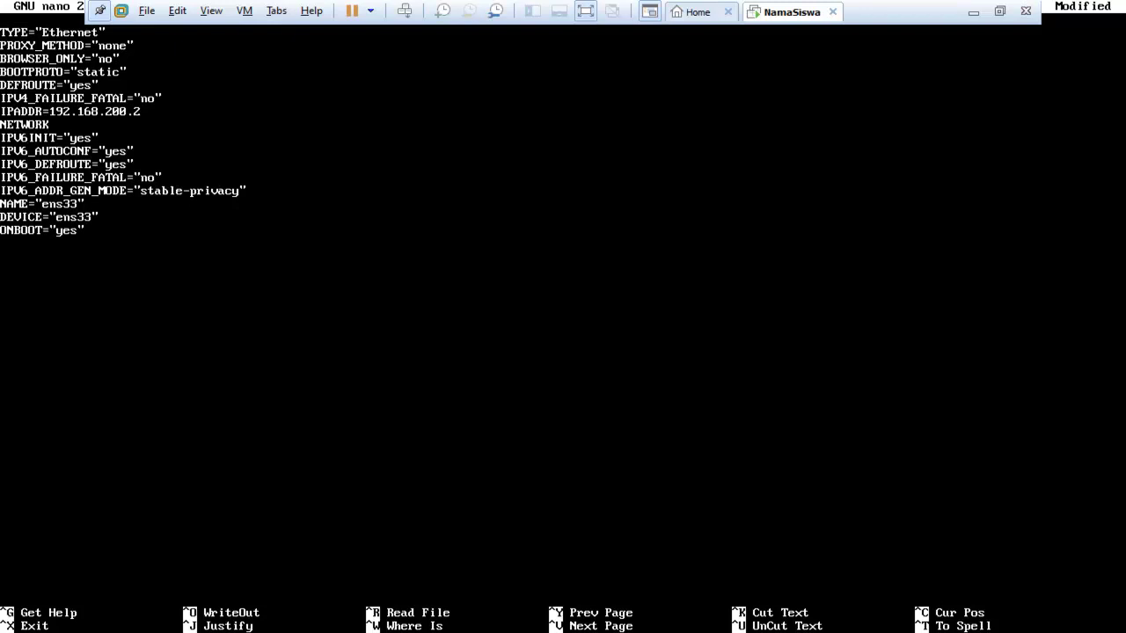
type("=255.255.255.0")
Add GATEWAY=192.168.200.1, DNS1=8.8.8.8 and DNS2=8.8.4.4 lines to the config
key("Return")
type("GATEWAY=192")
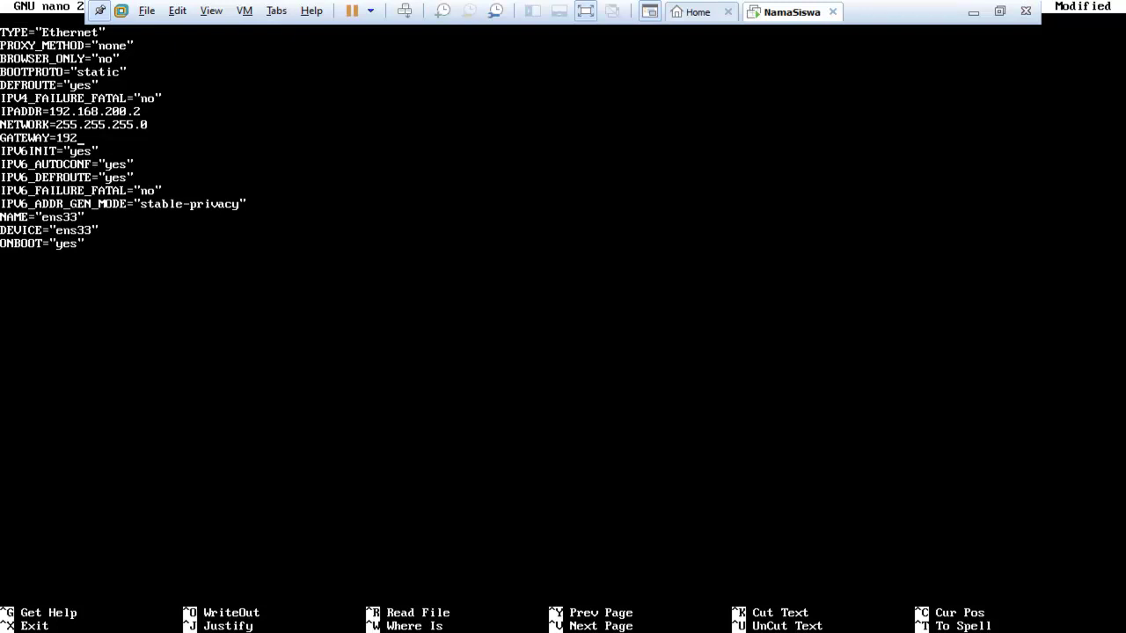
type(".168.2")
key("BackSpace")
type("00.1")
key("Return")
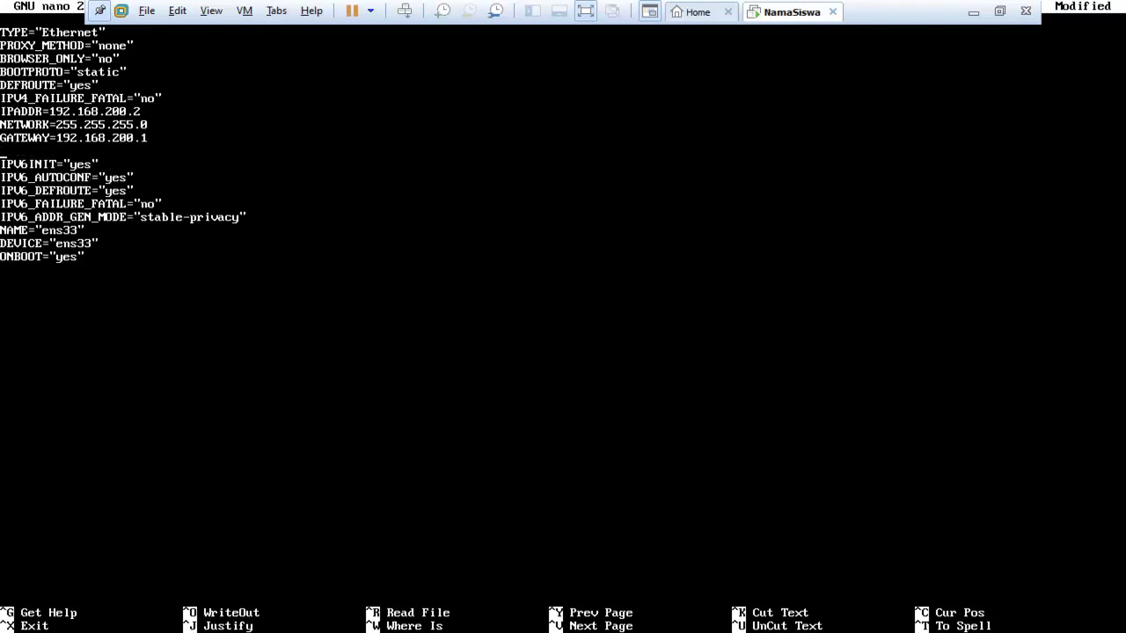
type("DNS1=8.8.8.8")
key("Return")
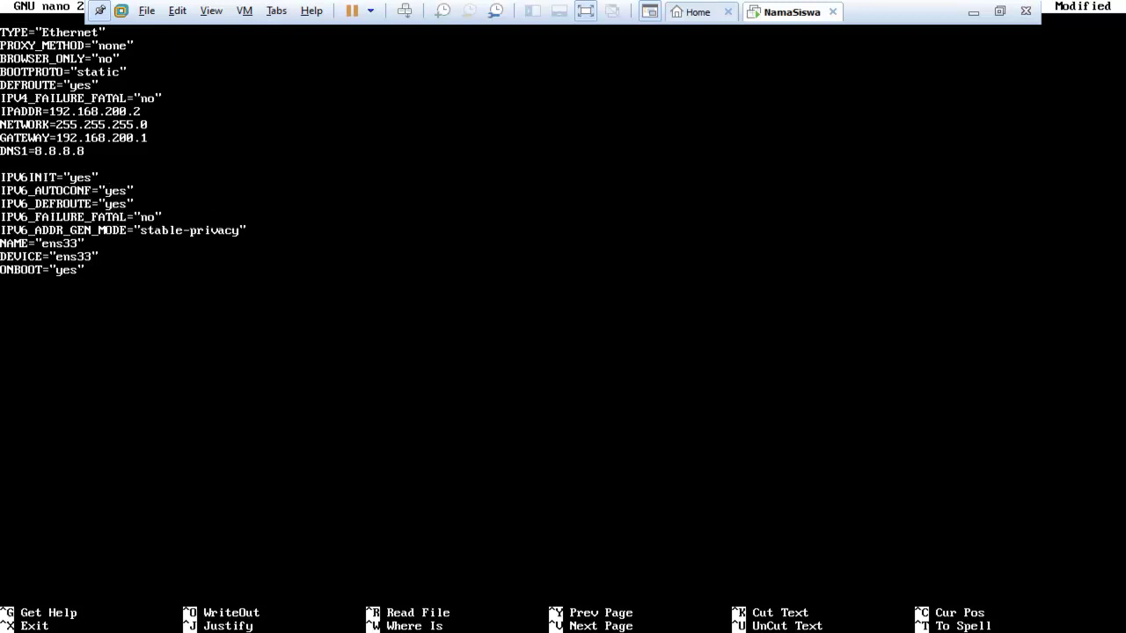
type("DNS2=8.8.4.4")
Save the edited ifcfg-ens33 file and exit nano
key("ctrl+x")
key("y")
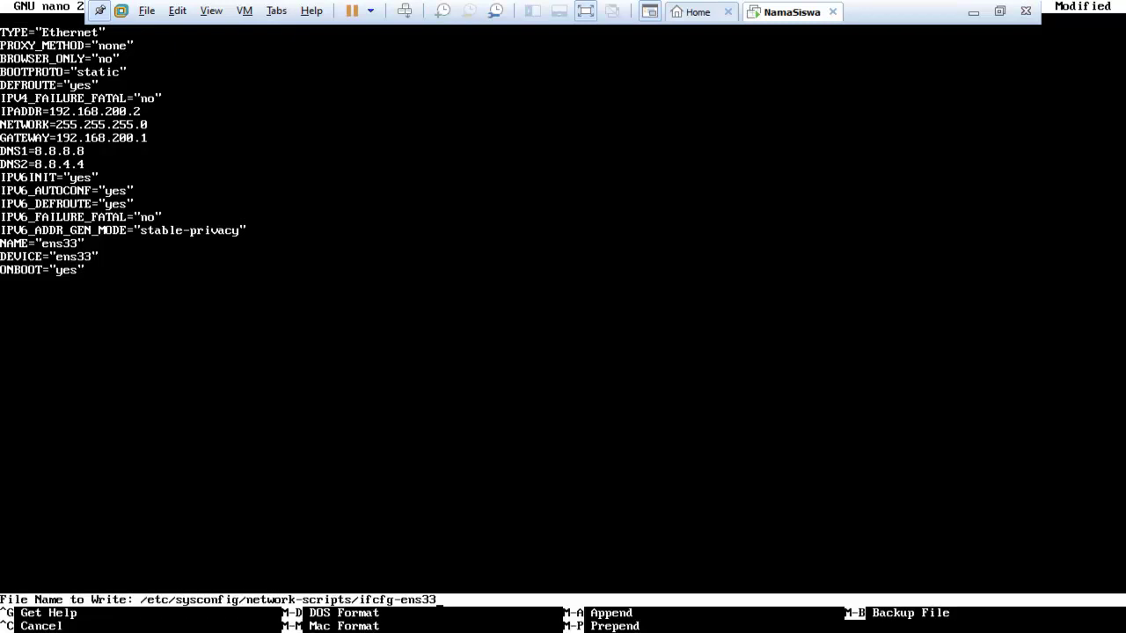
key("Return")
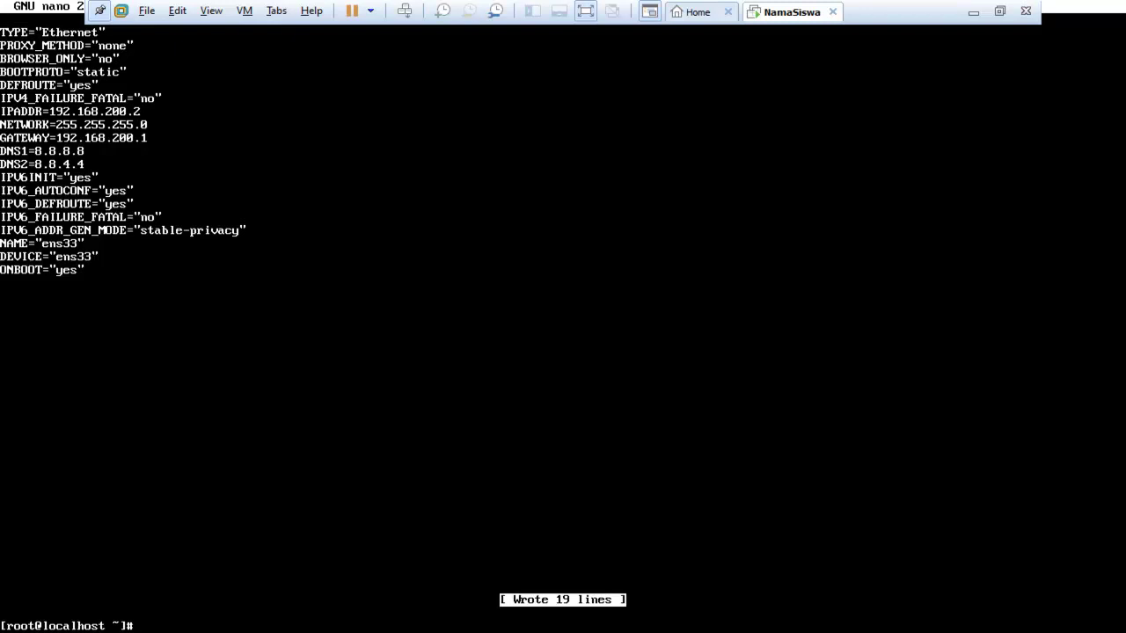
Run /etc/init.d/network restart, then release input from the VM with Ctrl+Alt
type("/etc/init.d/netw")
key("Tab")
type("restarts")
key("BackSpace")
key("Return")
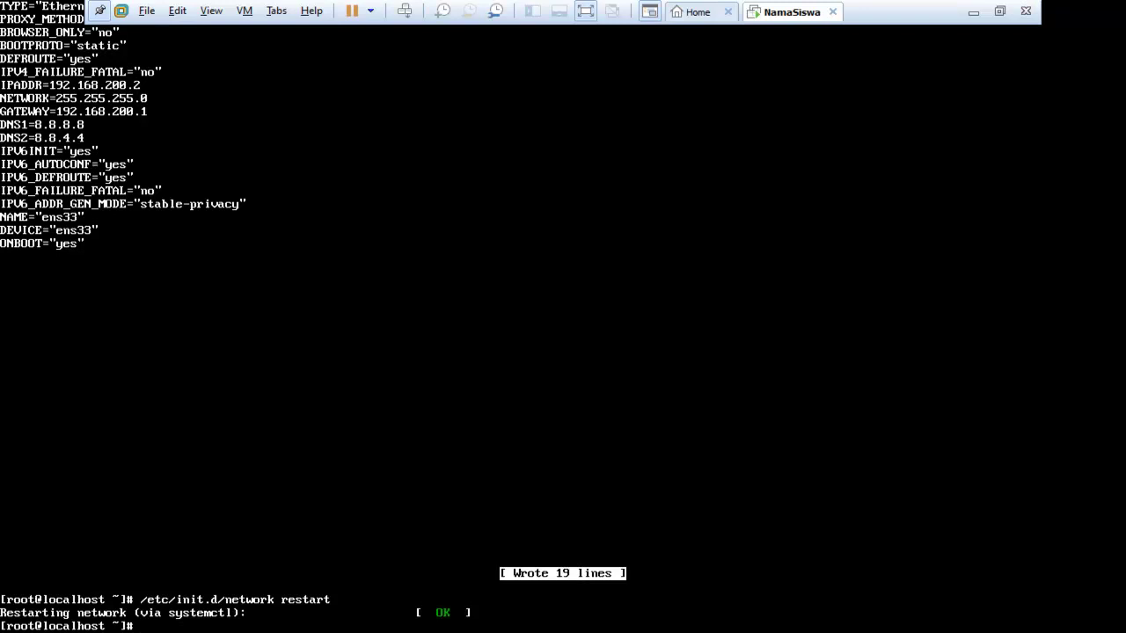
key("ctrl+alt")
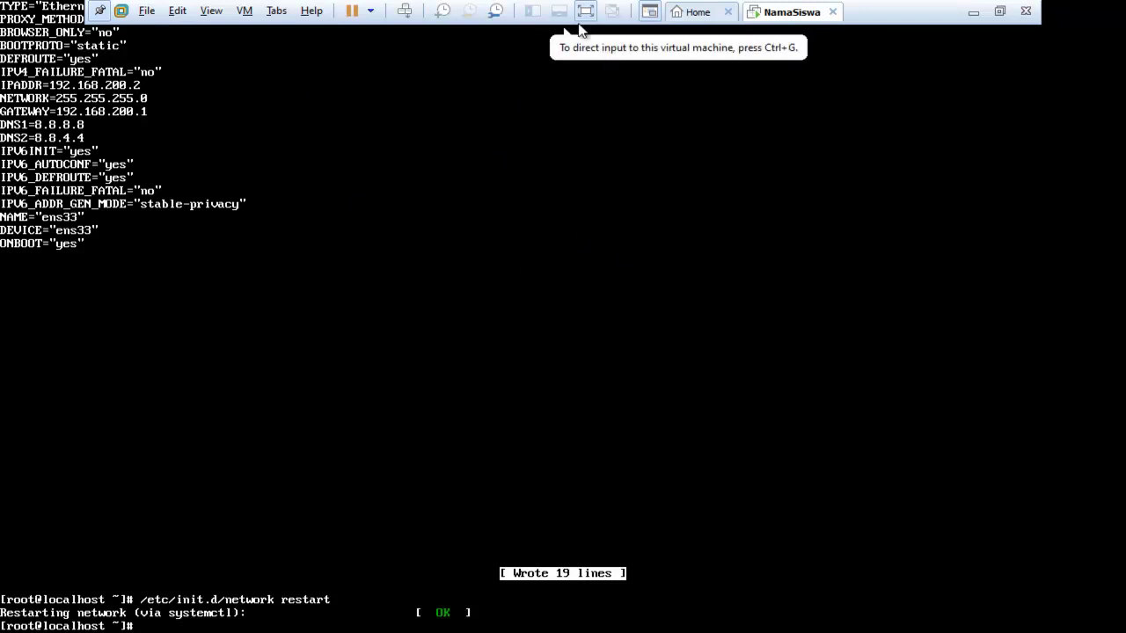
Leave VM full screen, close the old Network Connections window, and launch Control Panel
left_click(585, 11)
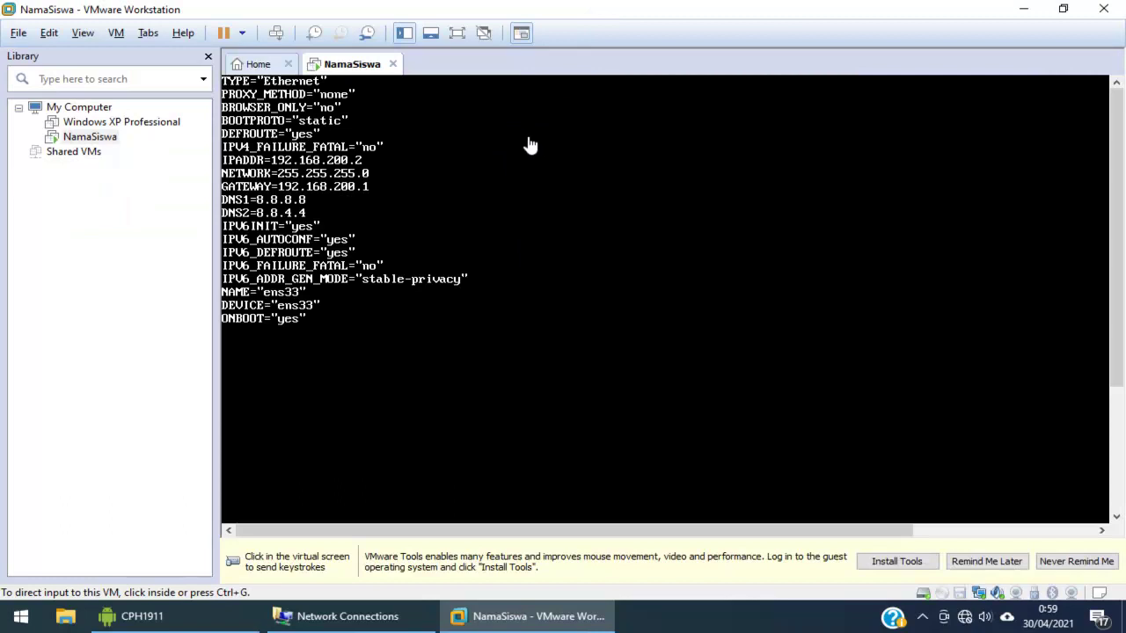
left_click(335, 624)
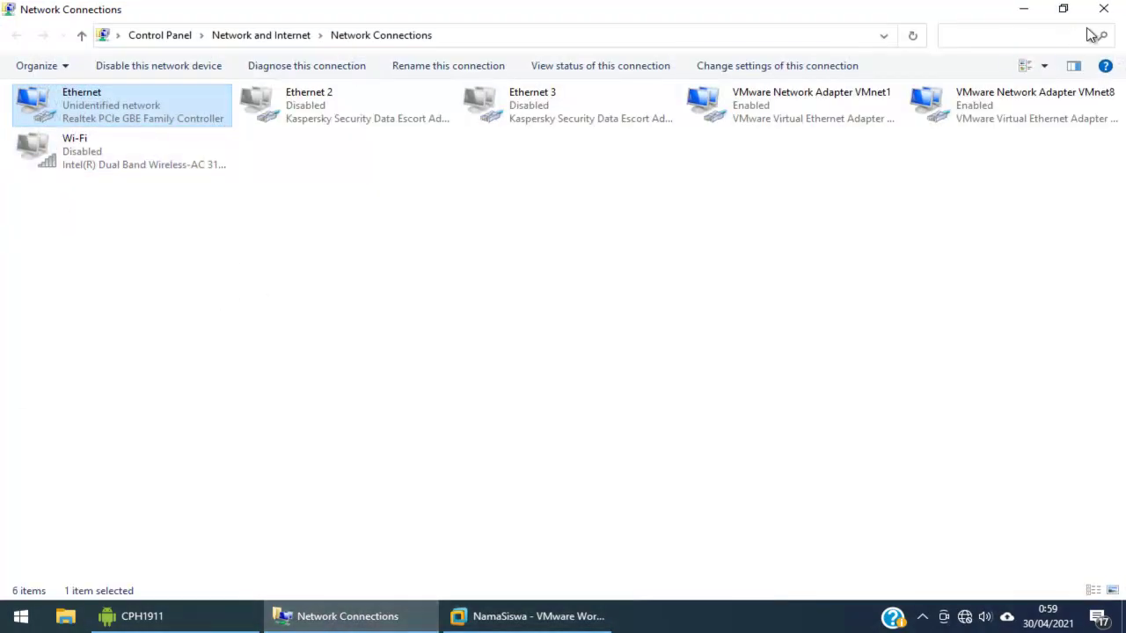
left_click(1103, 9)
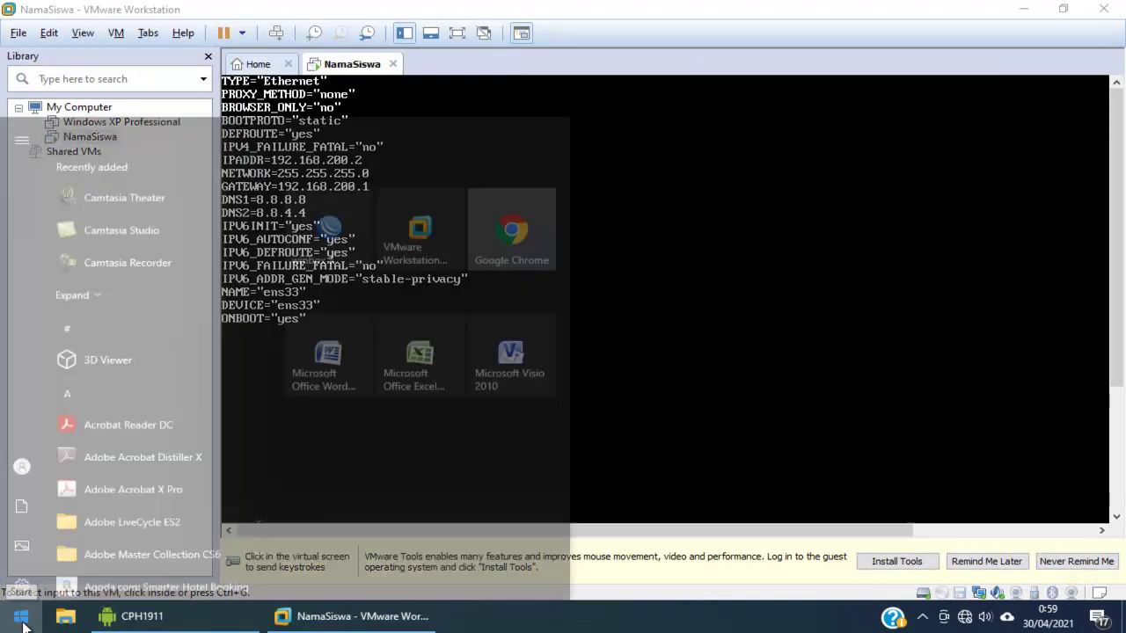
left_click(21, 619)
type("contr")
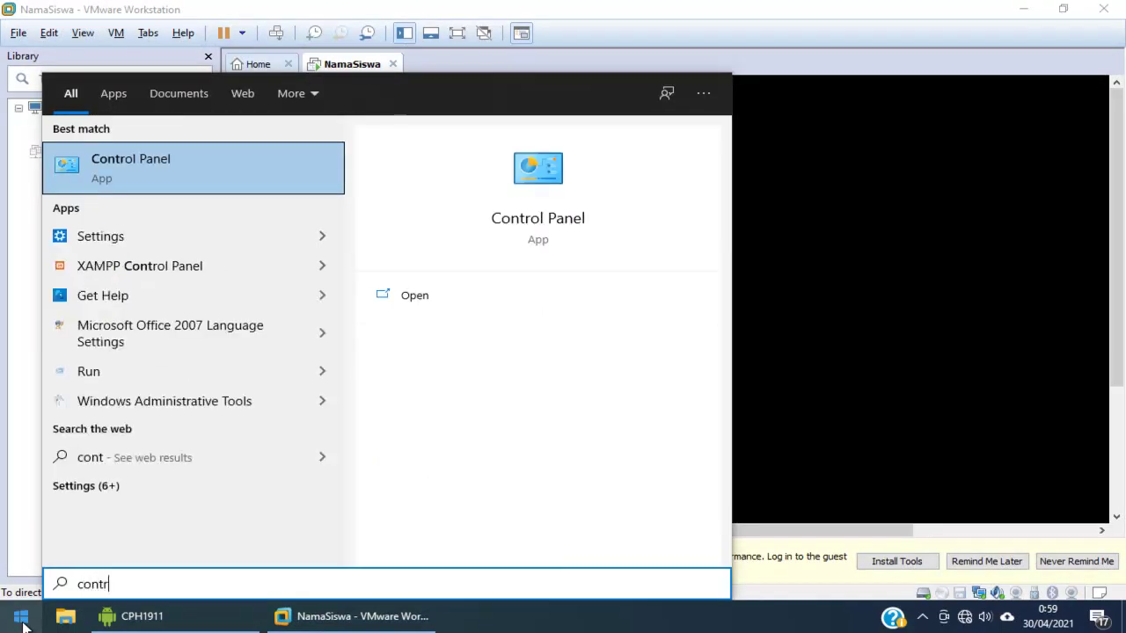
key("Return")
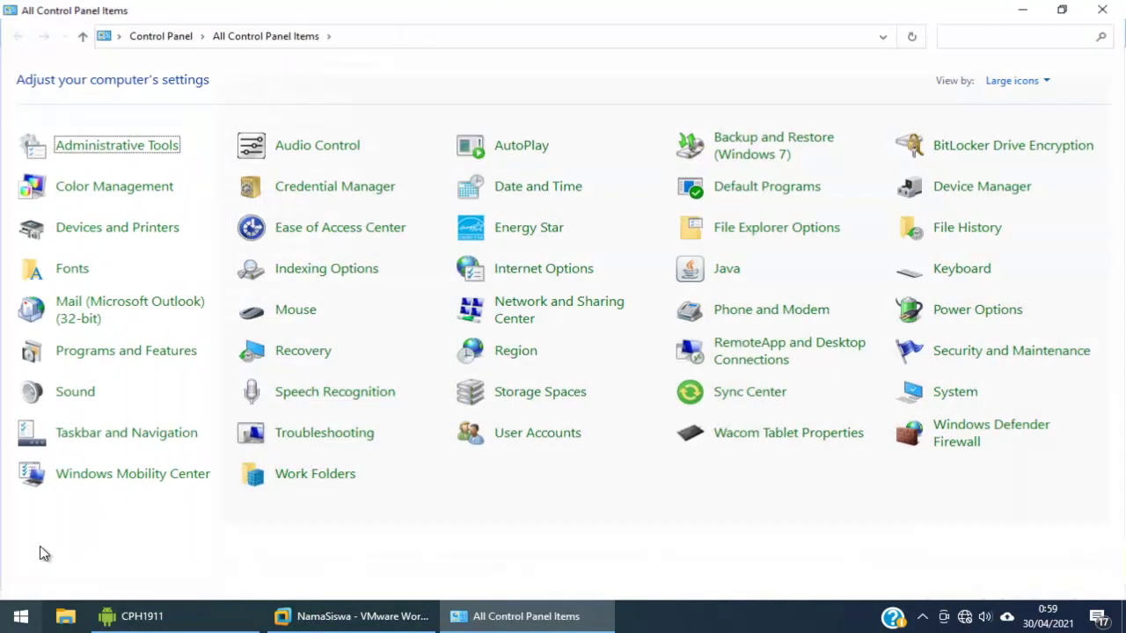
Go to Network and Sharing Center's adapter list and open the Ethernet adapter's properties
left_click(136, 352)
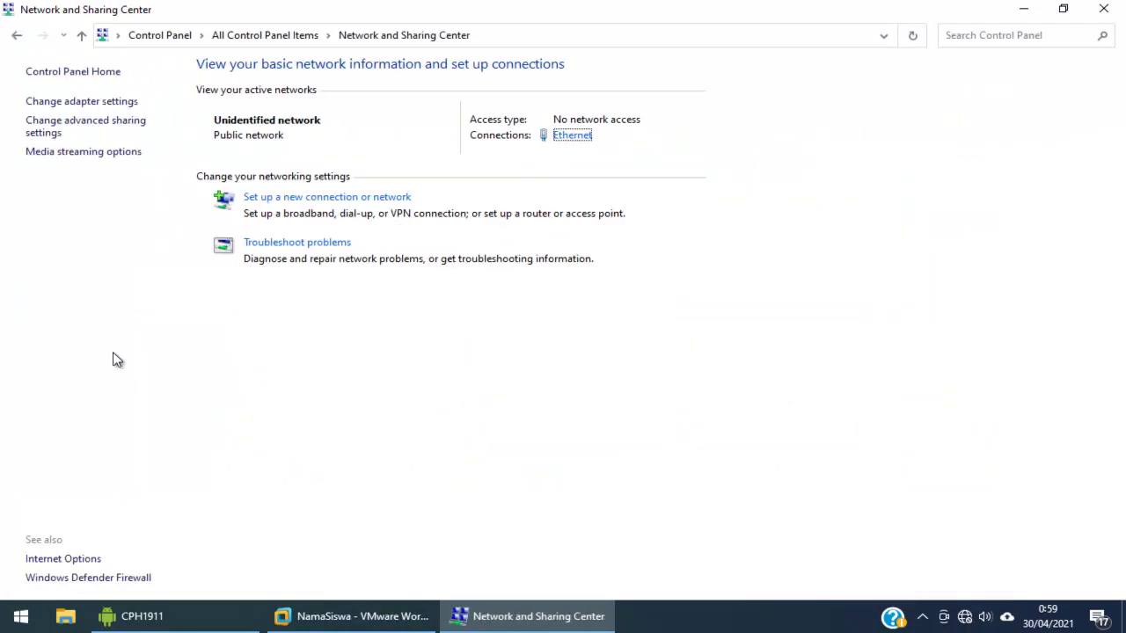
left_click(79, 103)
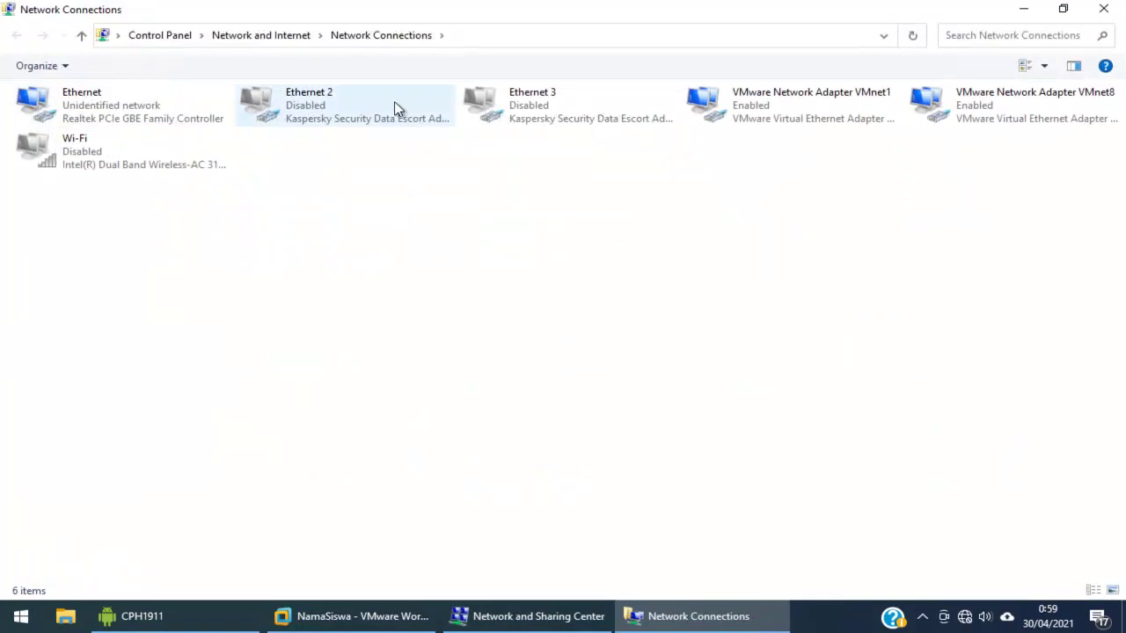
left_click(124, 104)
right_click(124, 104)
left_click(181, 264)
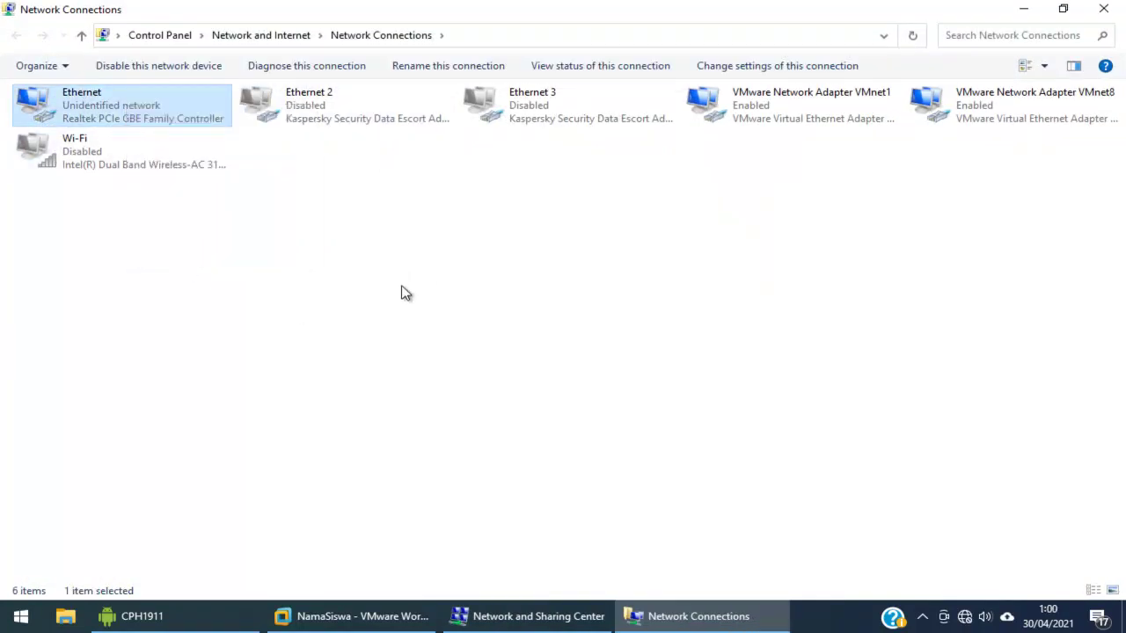
In IPv4 properties, set IP 192.168.200.90 and default gateway 192.168.200.1
double_click(186, 273)
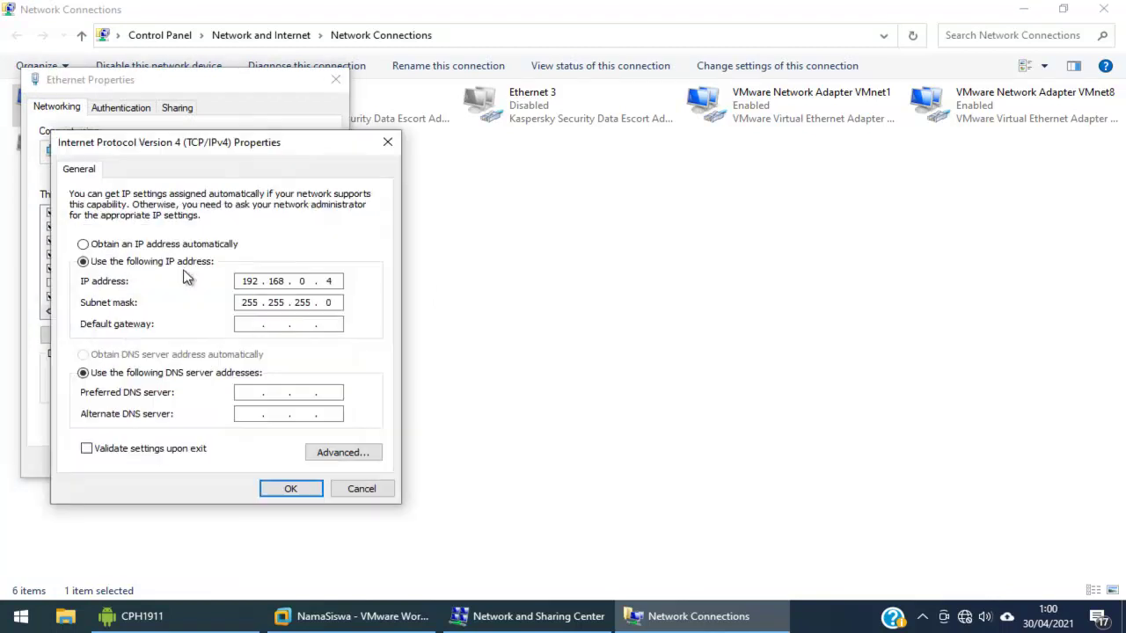
double_click(302, 281)
type("100")
type("90")
left_click(243, 324)
type("192 . 168 . 200 . 1")
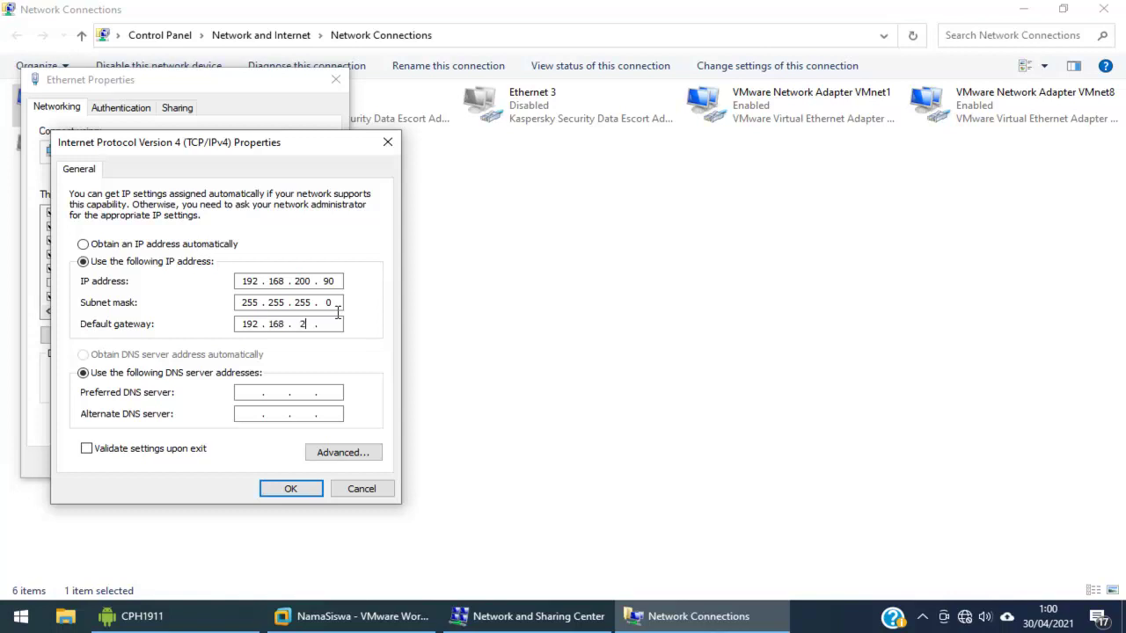
Set DNS servers 8.8.8.8 and 8.8.4.4, apply the adapter settings, and launch Google Chrome
key("Tab")
key("Tab")
type("8.8.8.8")
key("Tab")
type("8.8.4.4")
left_click(316, 489)
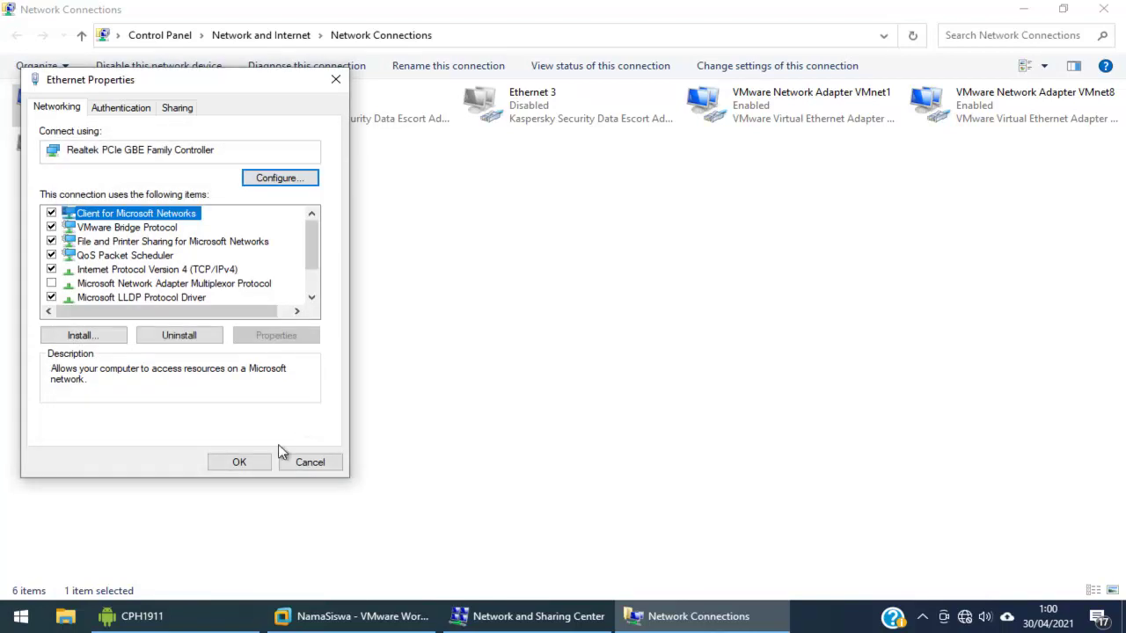
left_click(258, 463)
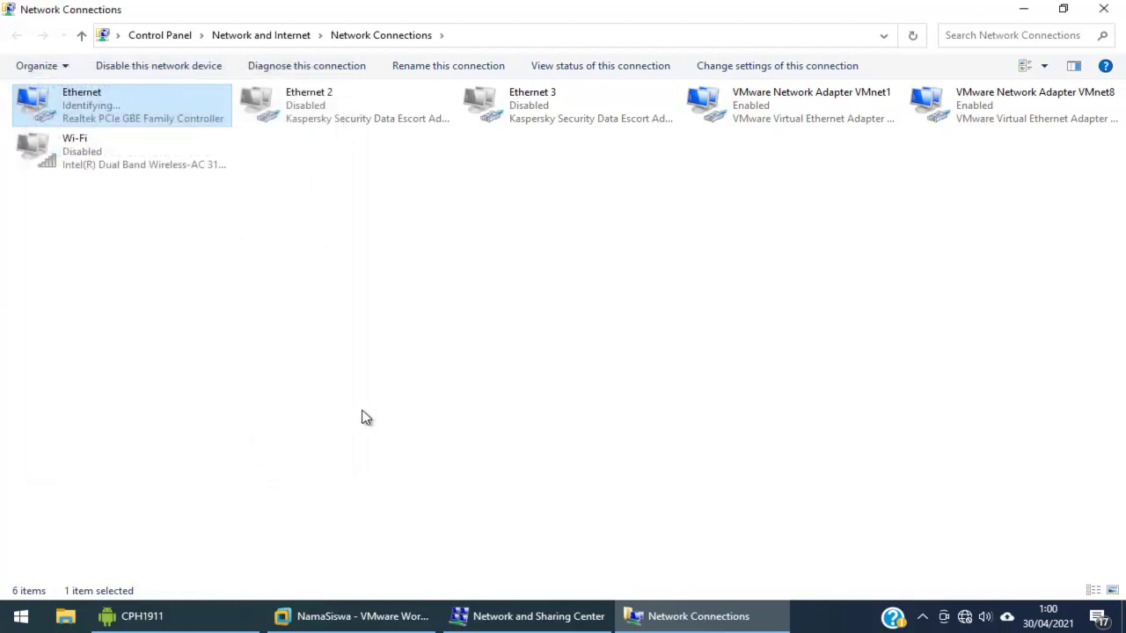
left_click(21, 616)
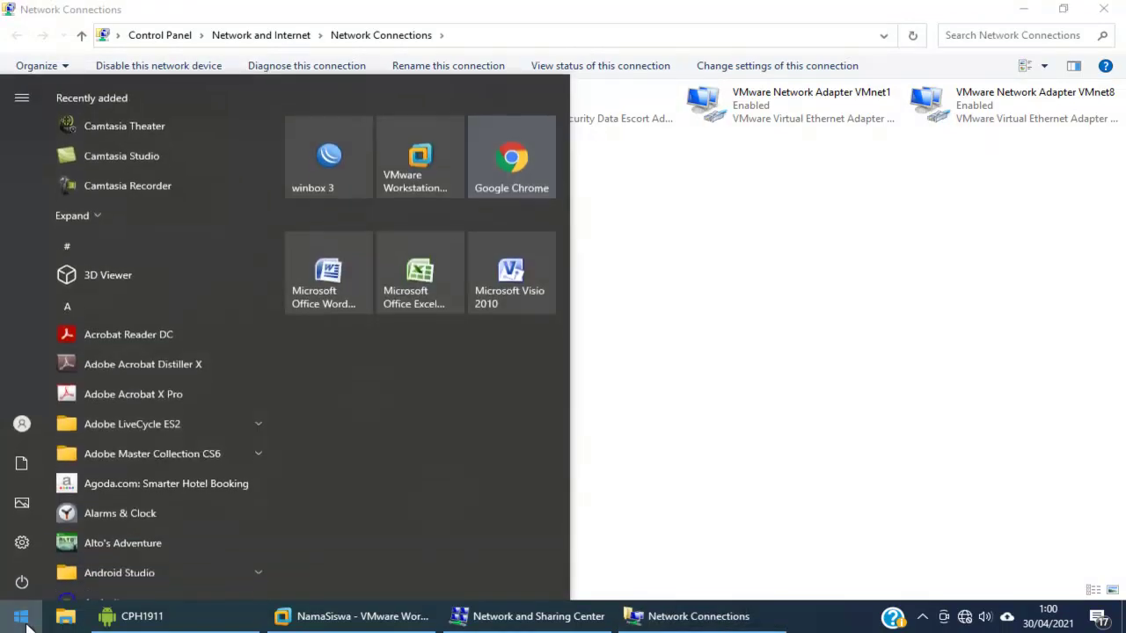
left_click(515, 165)
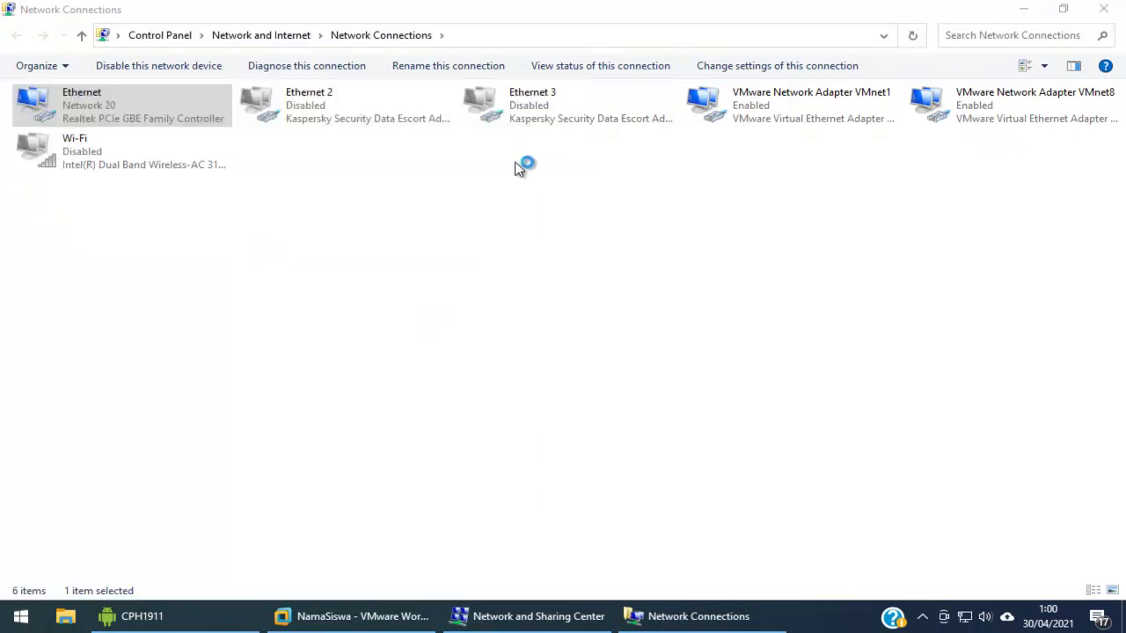
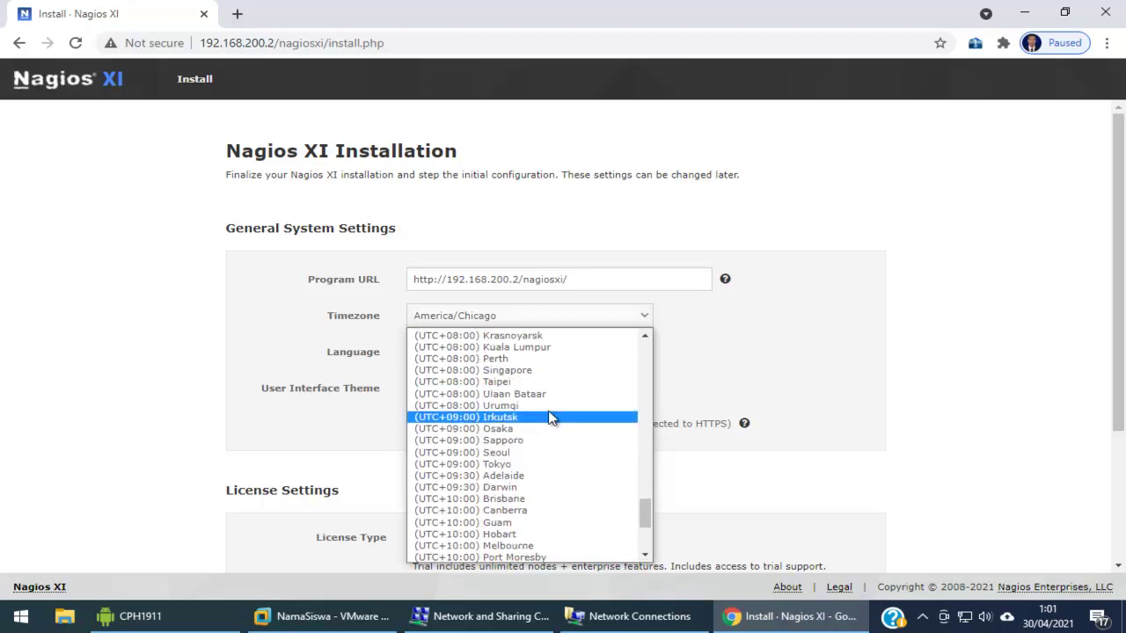
Set the timezone to (UTC+08:00) Perth and choose the Free (Limited) license
left_click(568, 366)
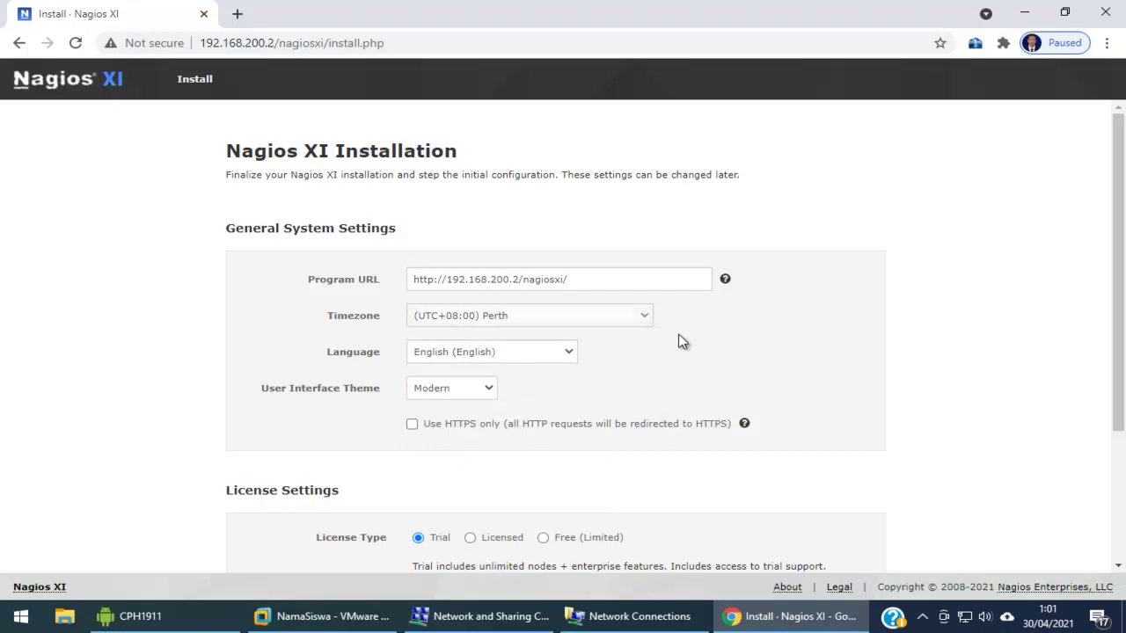
scroll(774, 377, "down", 2)
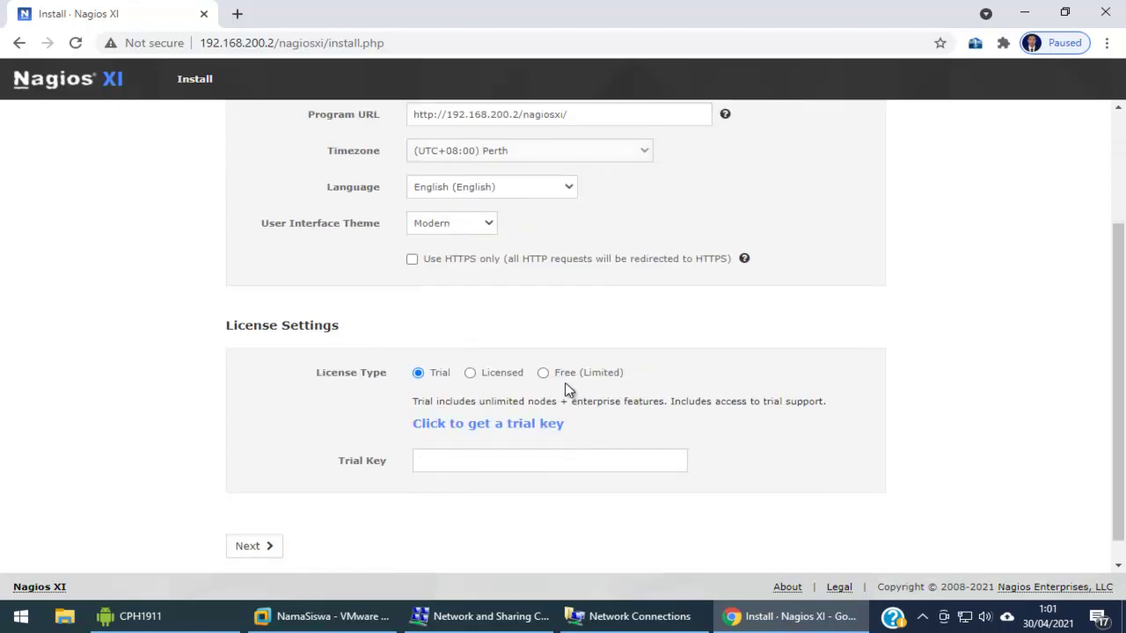
left_click(542, 373)
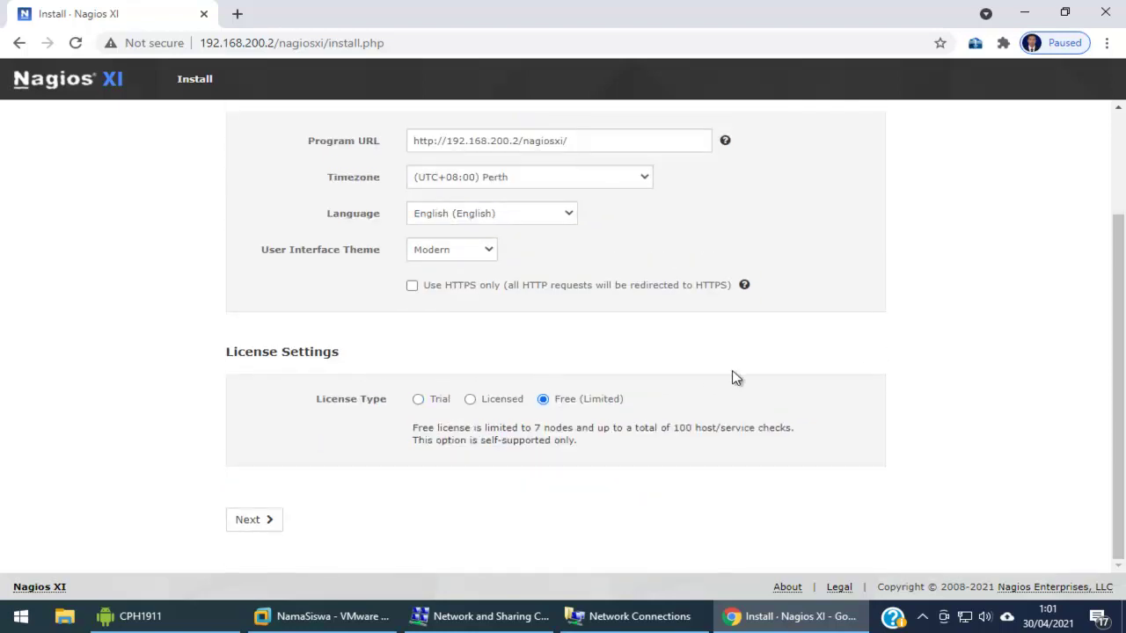
On the Admin Account Settings page, replace the admin password with a new password
left_click(267, 522)
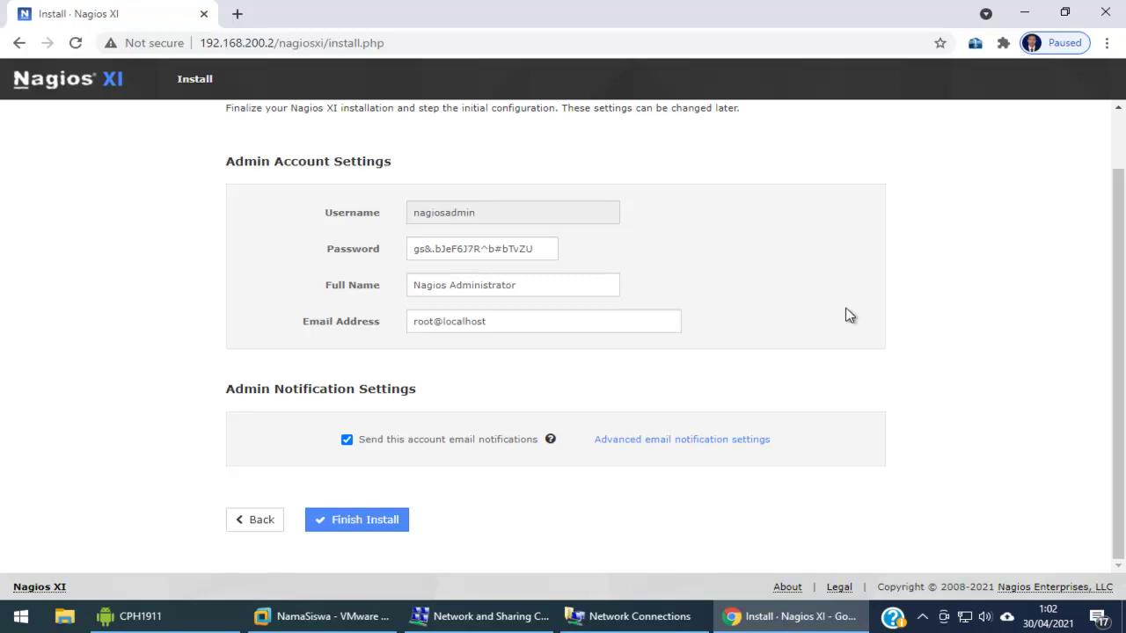
left_click_drag(530, 249, 408, 249)
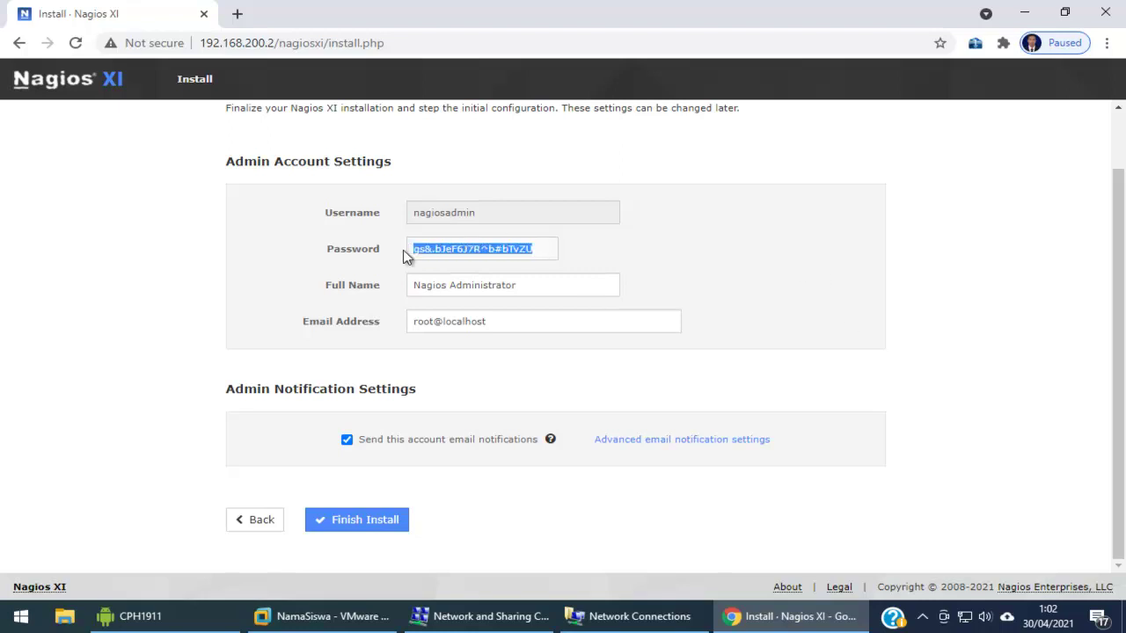
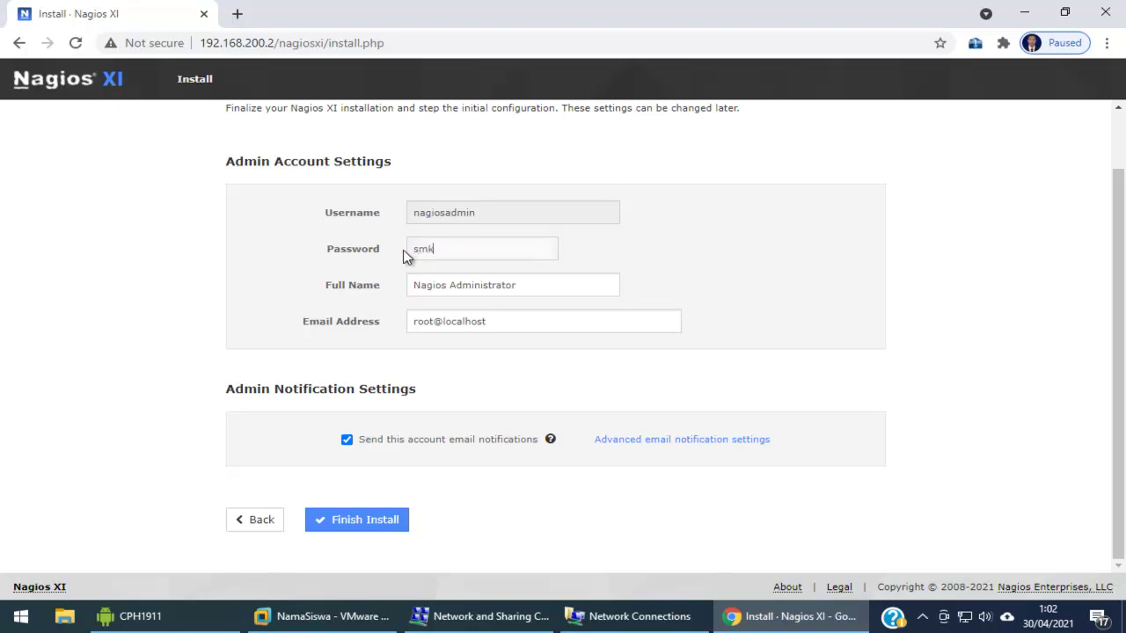
Run Finish Install with the chosen admin settings and wait for the completion page
left_click(390, 525)
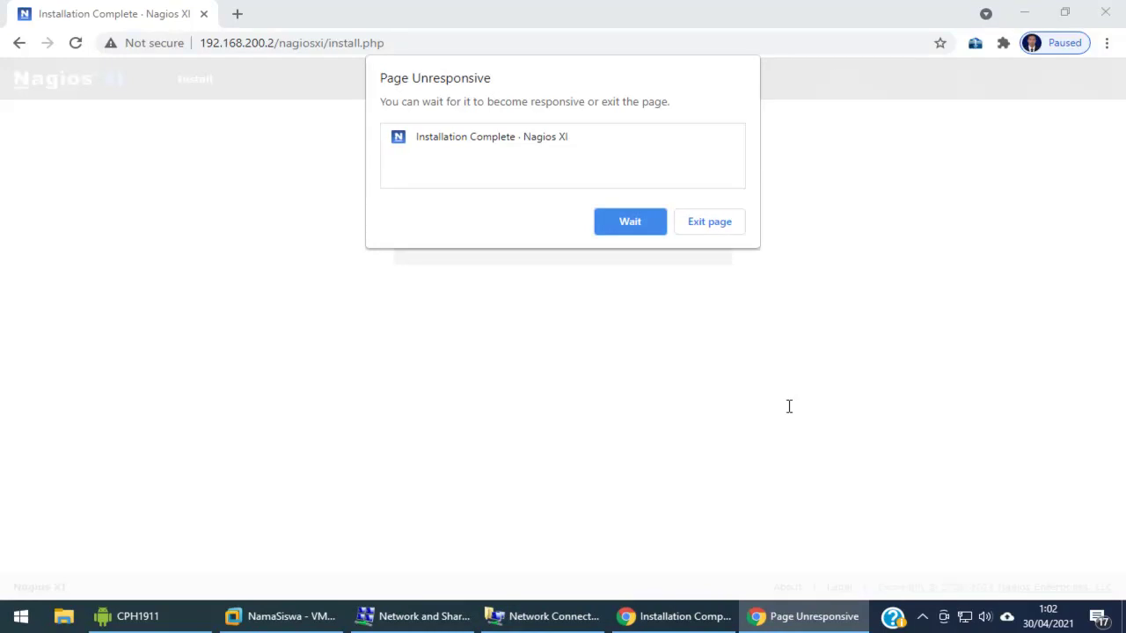
left_click(629, 222)
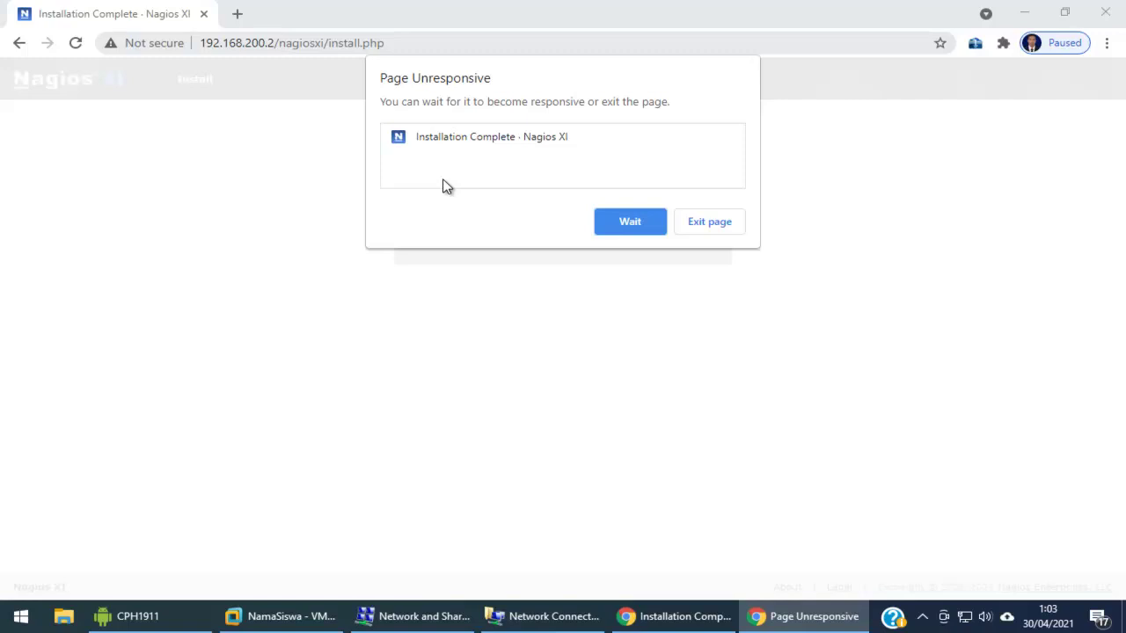
left_click(630, 224)
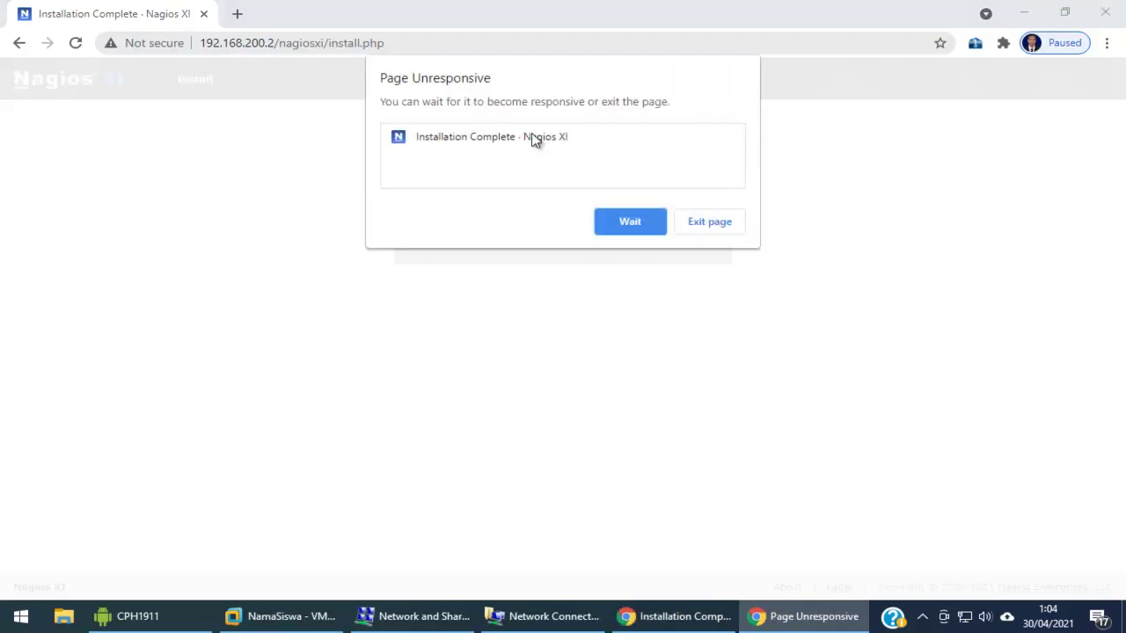
Keep waiting past the unresponsive-page warning until Installation Complete appears
left_click(623, 221)
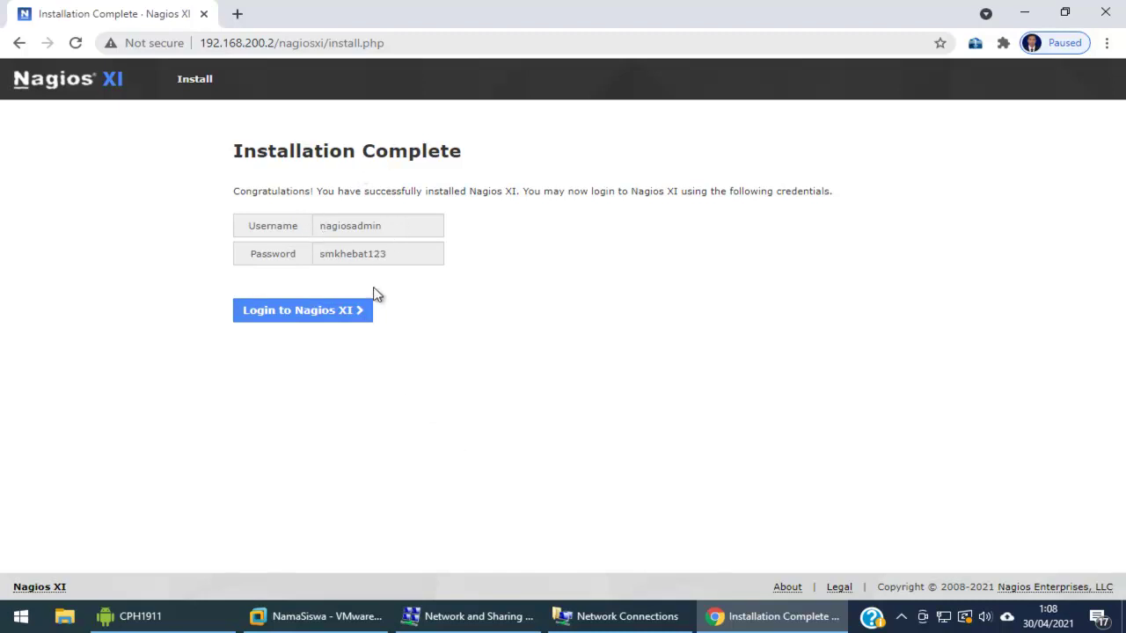
Log in to Nagios XI as nagiosadmin with the admin account password
left_click(320, 318)
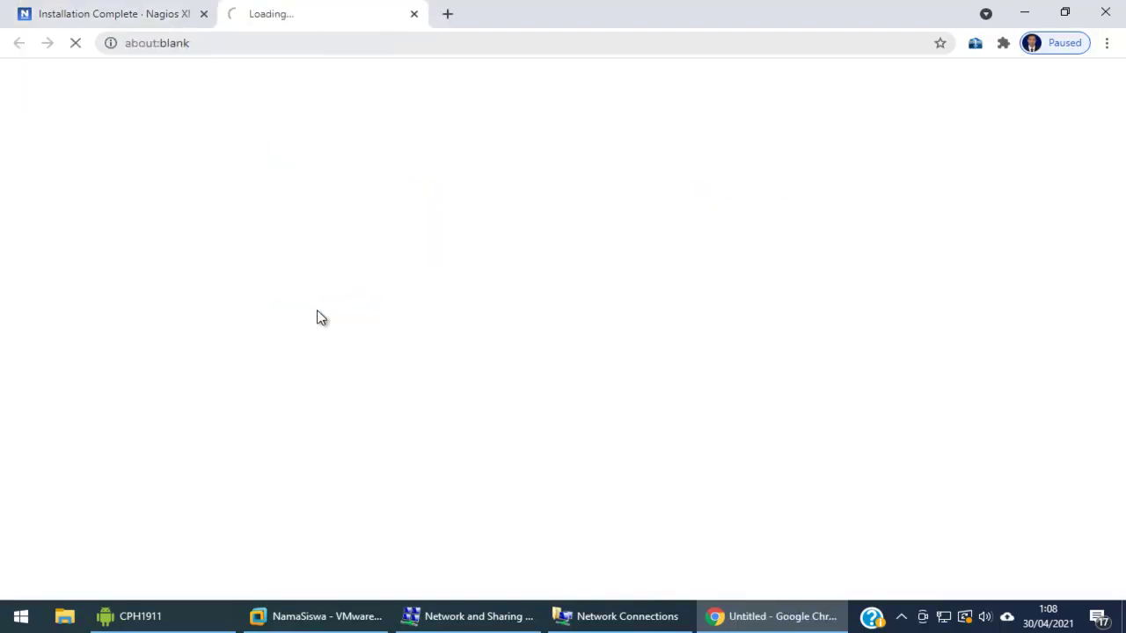
left_click(294, 204)
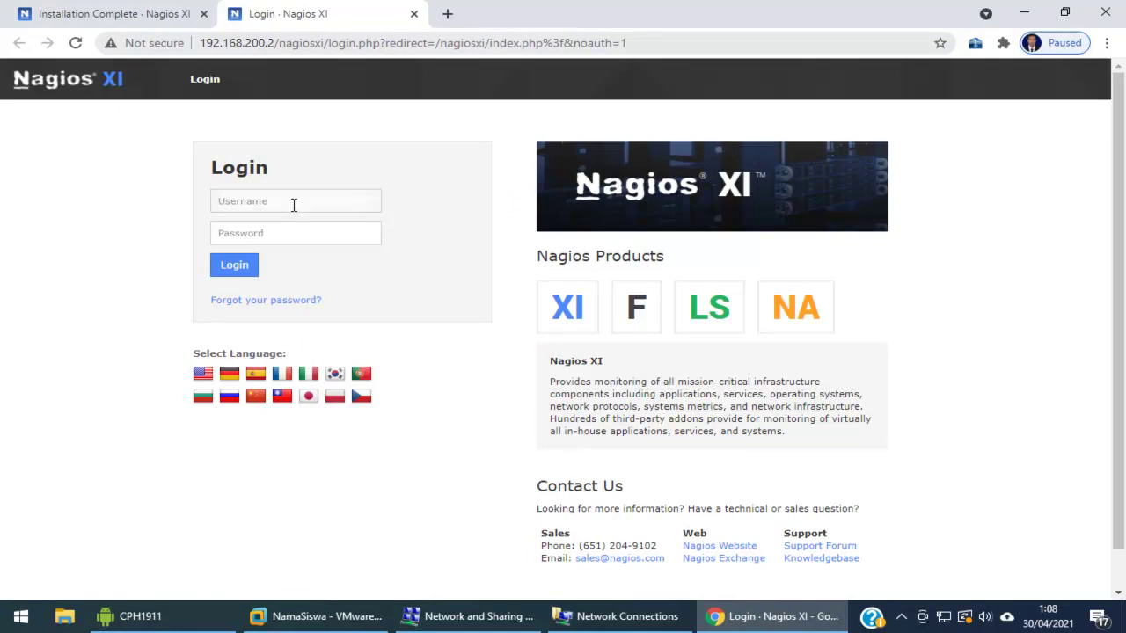
type("nagios")
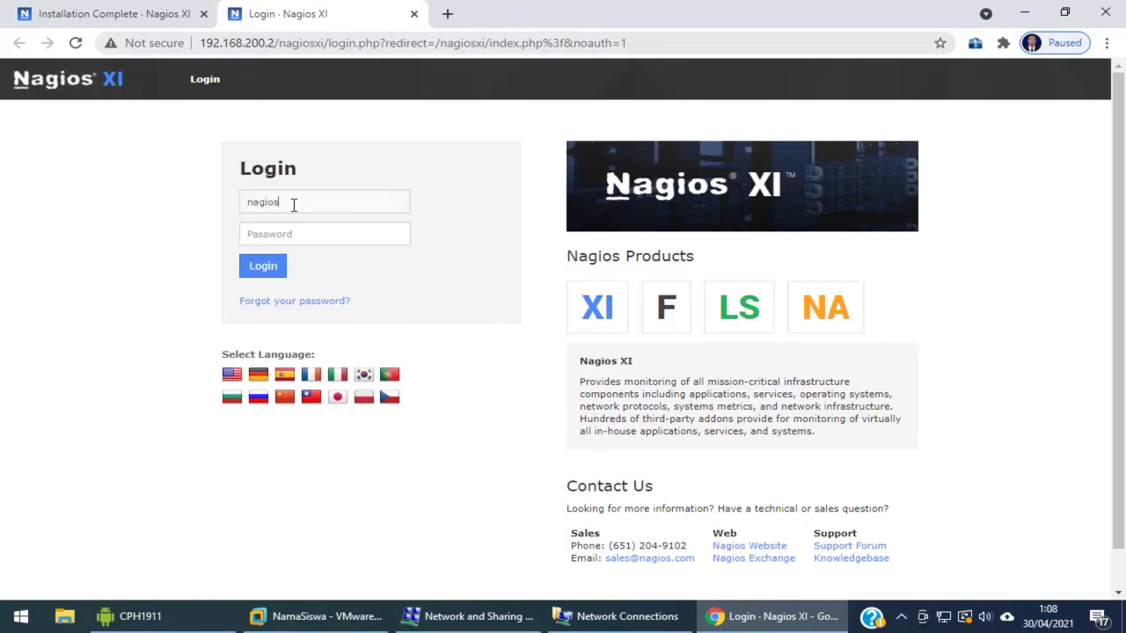
type("admin")
key("Tab")
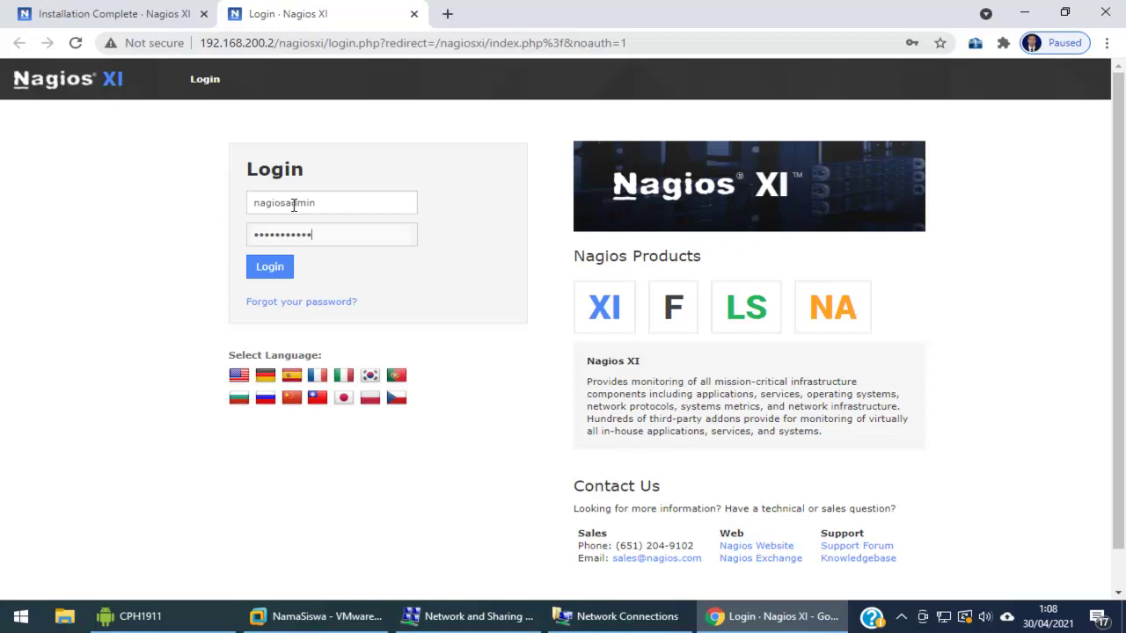
left_click(270, 277)
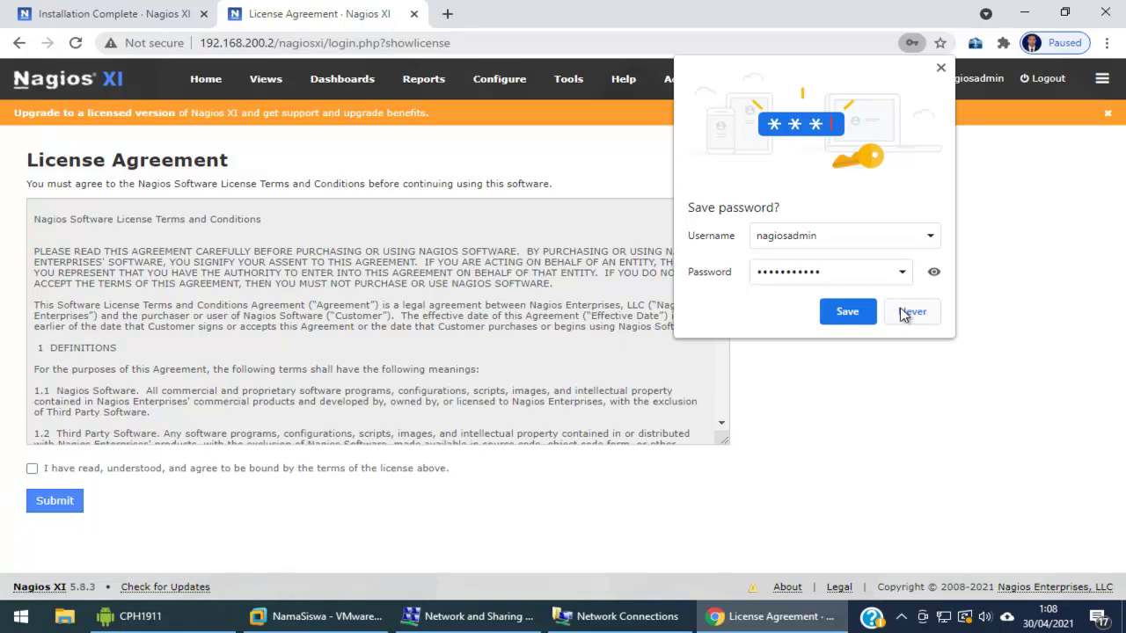
Decline saving the password, accept the license agreement, and dismiss the notices dialog
left_click(906, 313)
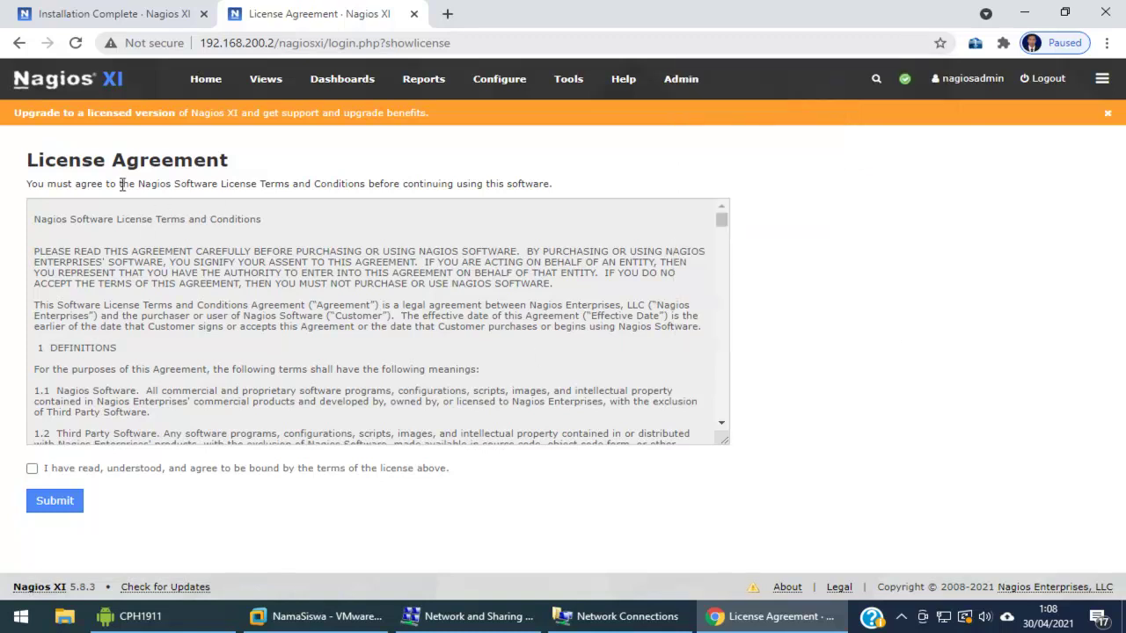
left_click(32, 469)
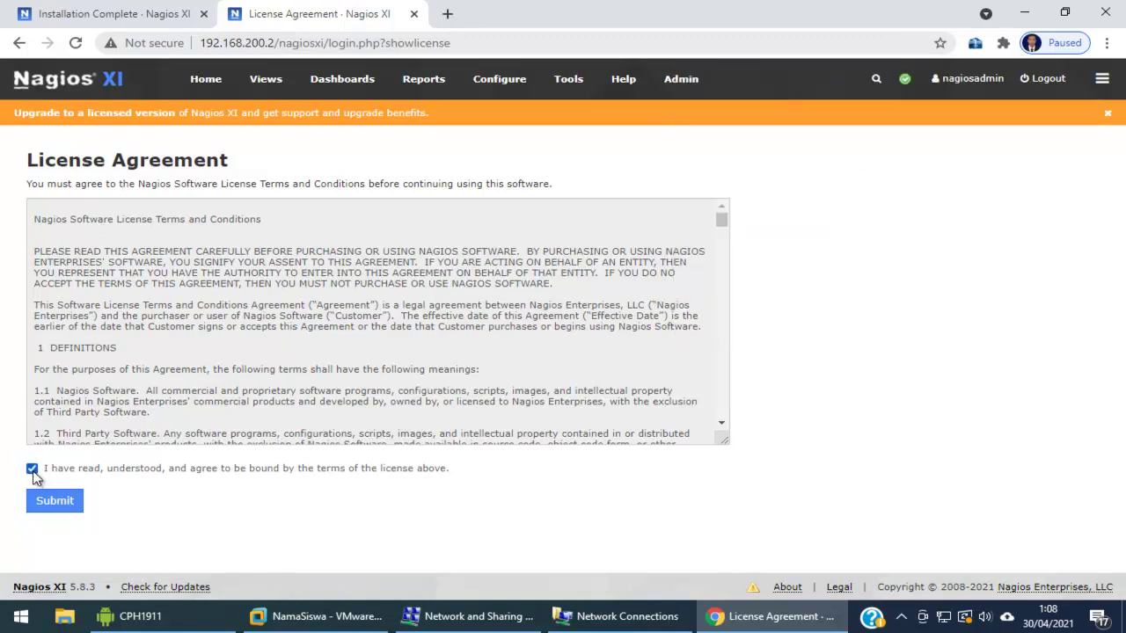
left_click(64, 505)
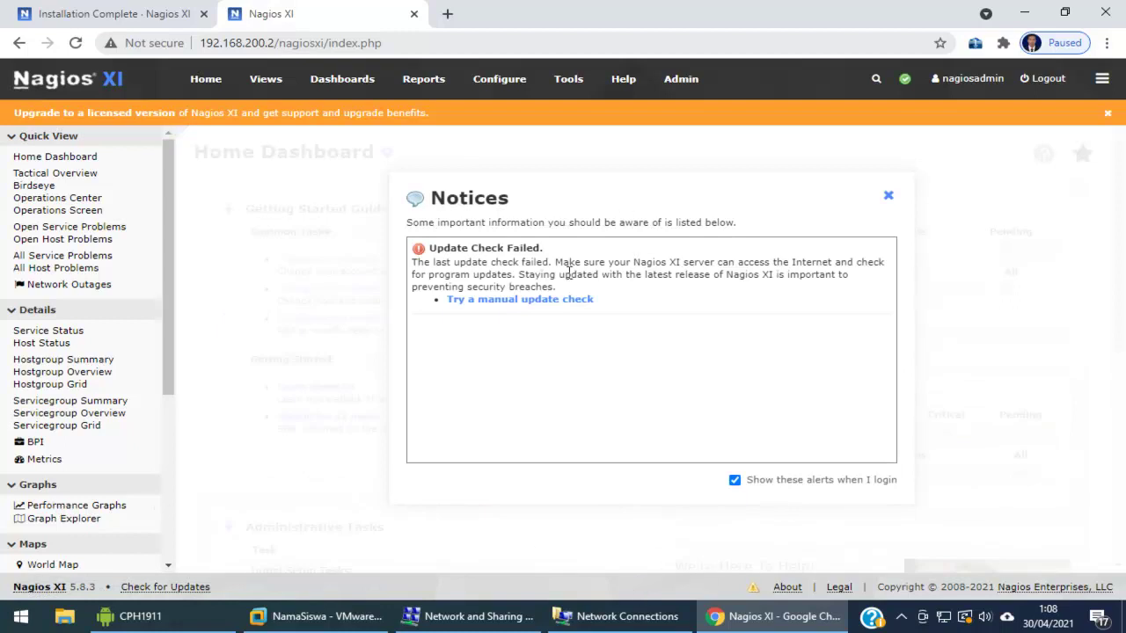
left_click(888, 199)
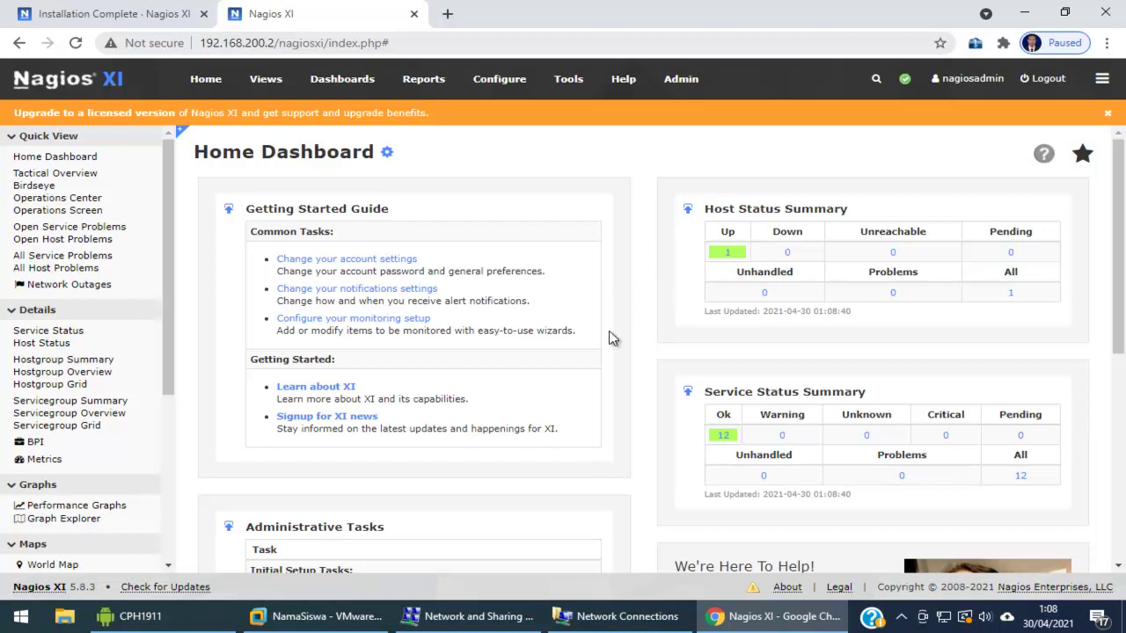
Create a one-time auto-discovery job with scan target 192.168.200.0/24
left_click(497, 88)
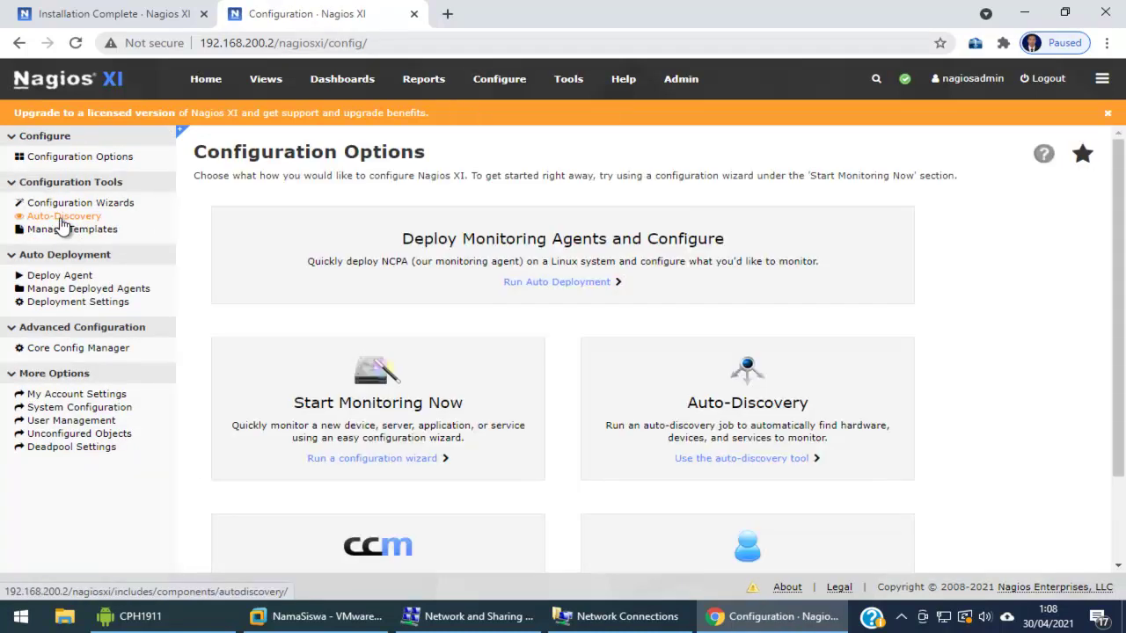
left_click(60, 220)
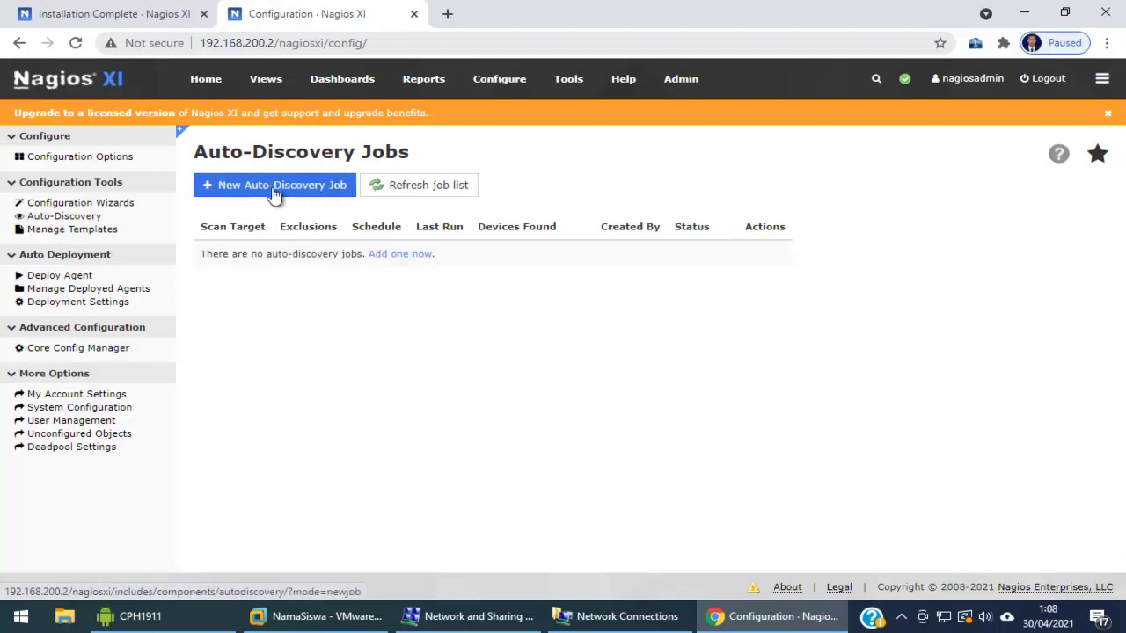
left_click(253, 194)
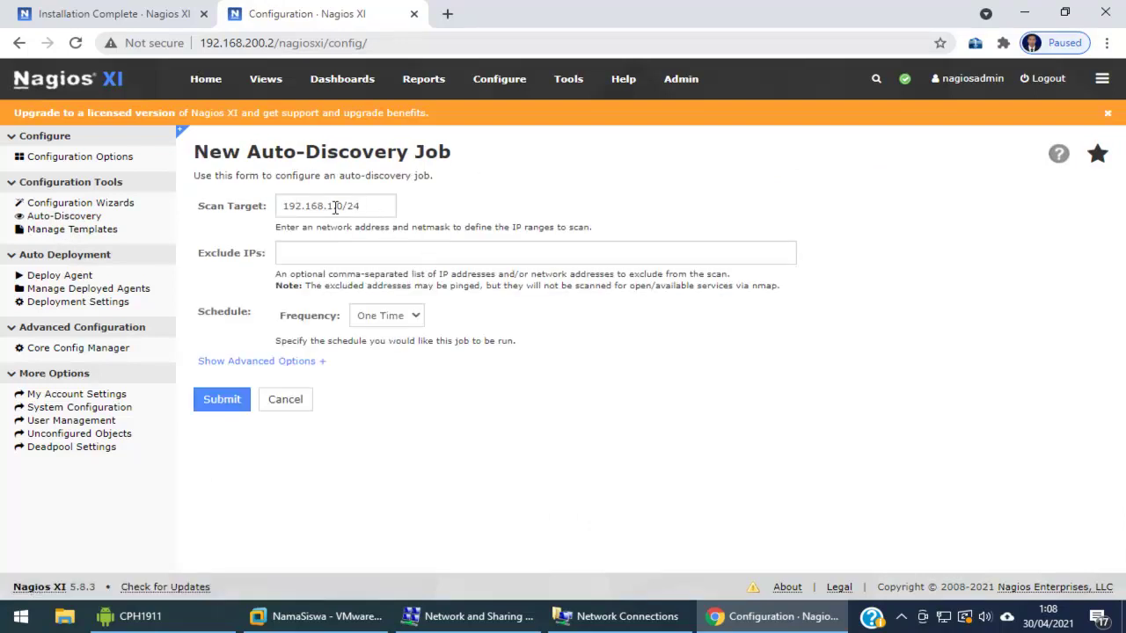
key("BackSpace")
type("200")
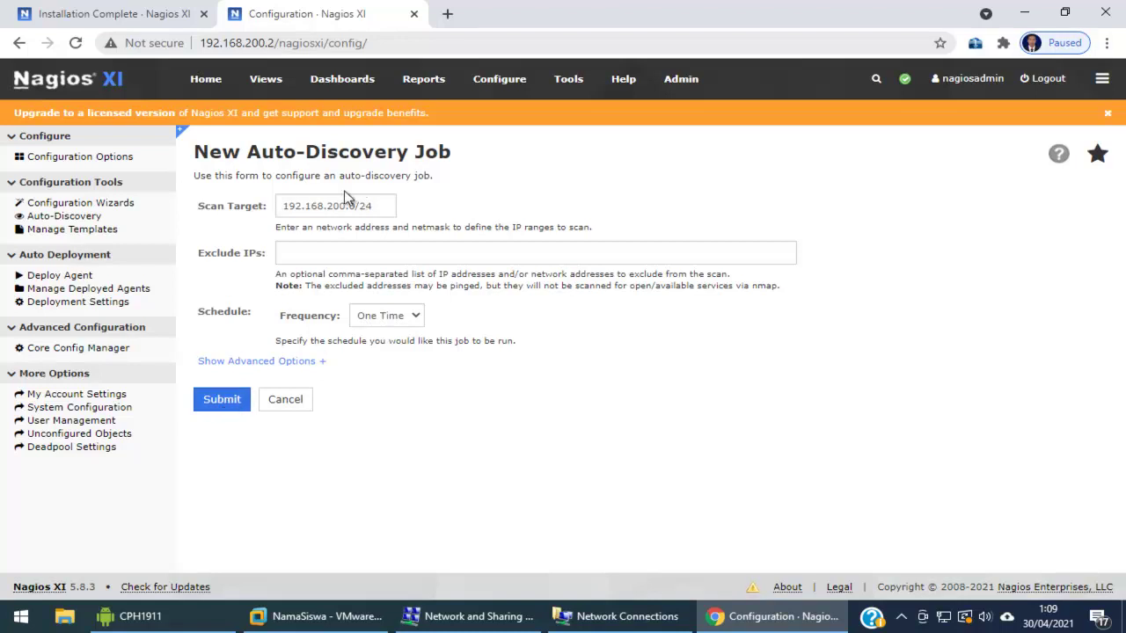
key("Return")
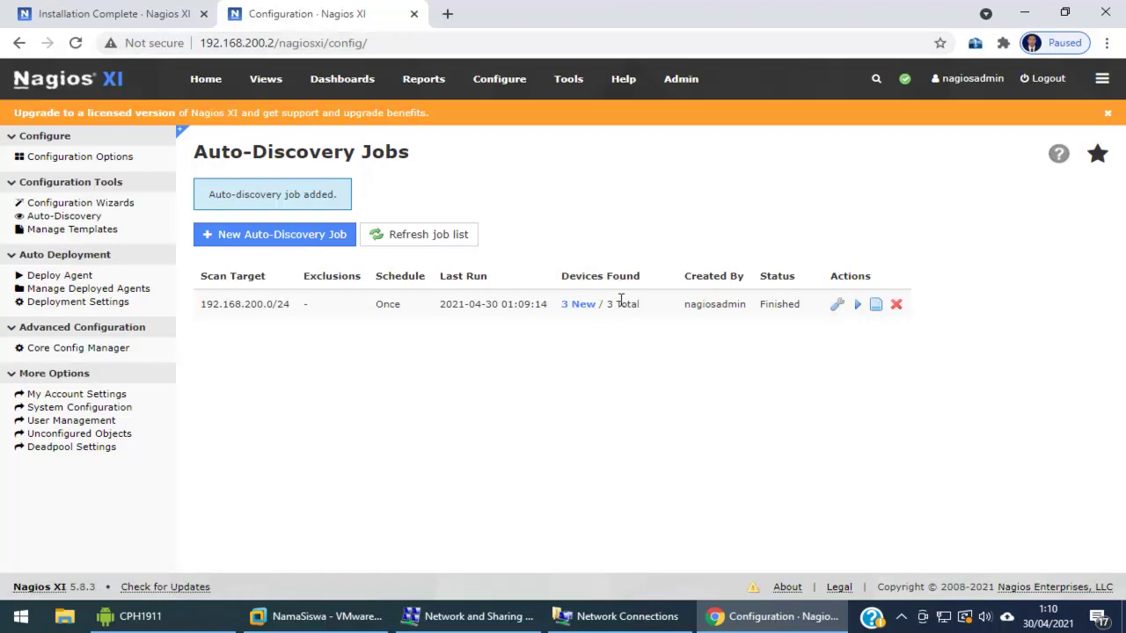
Run the wizard for the 3 new hosts and proceed with Step 1 defaults to the scan results
left_click(576, 314)
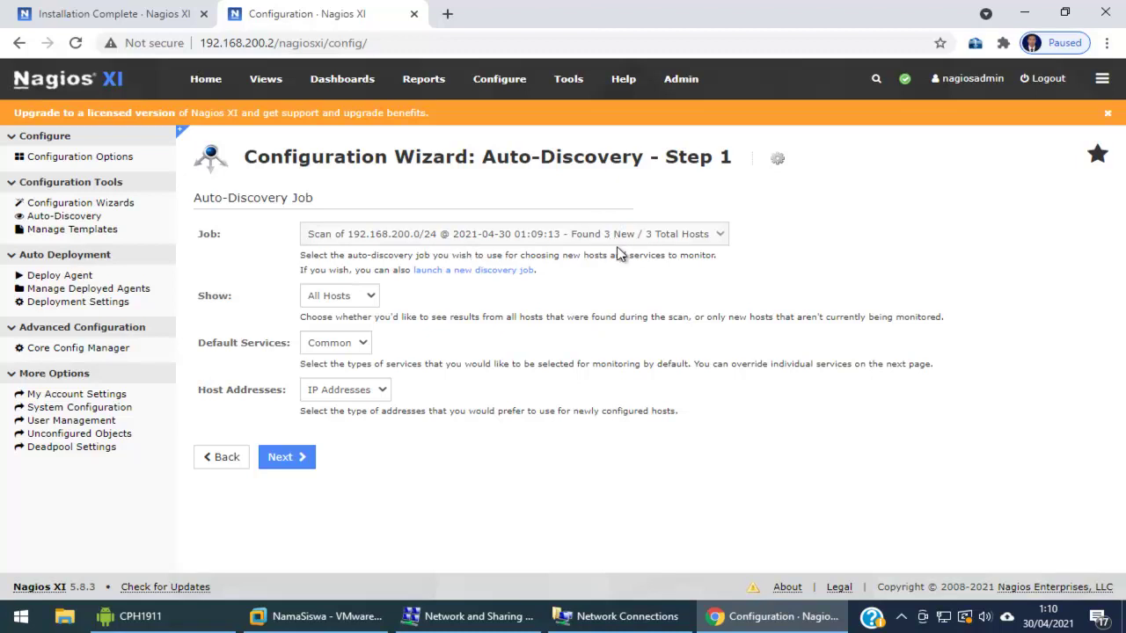
left_click(296, 467)
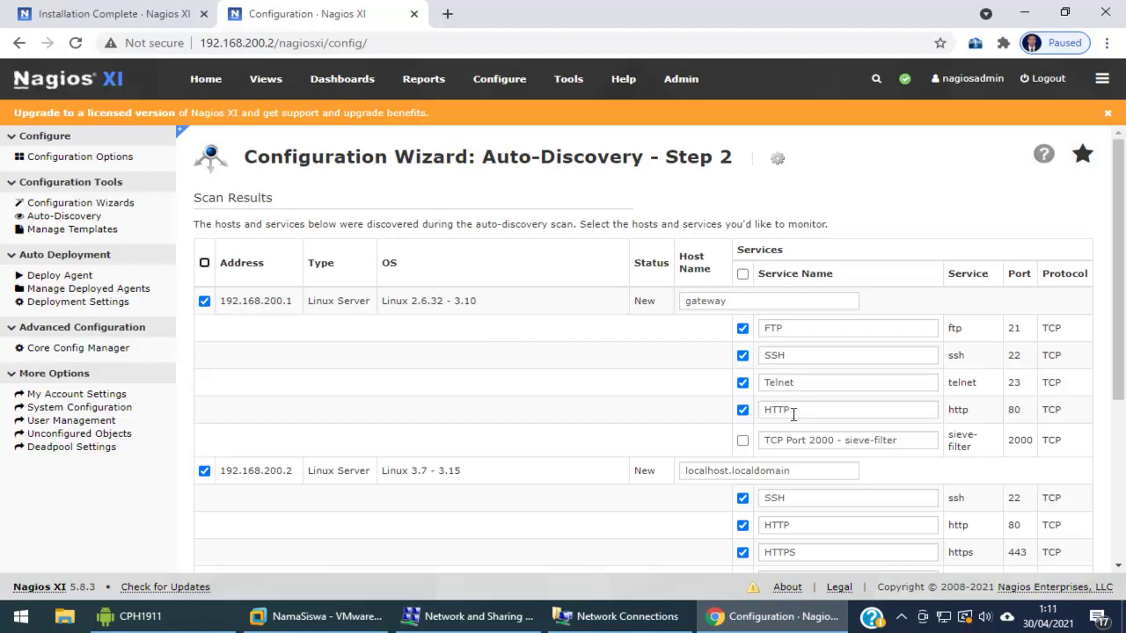
scroll(605, 382, "down", 2)
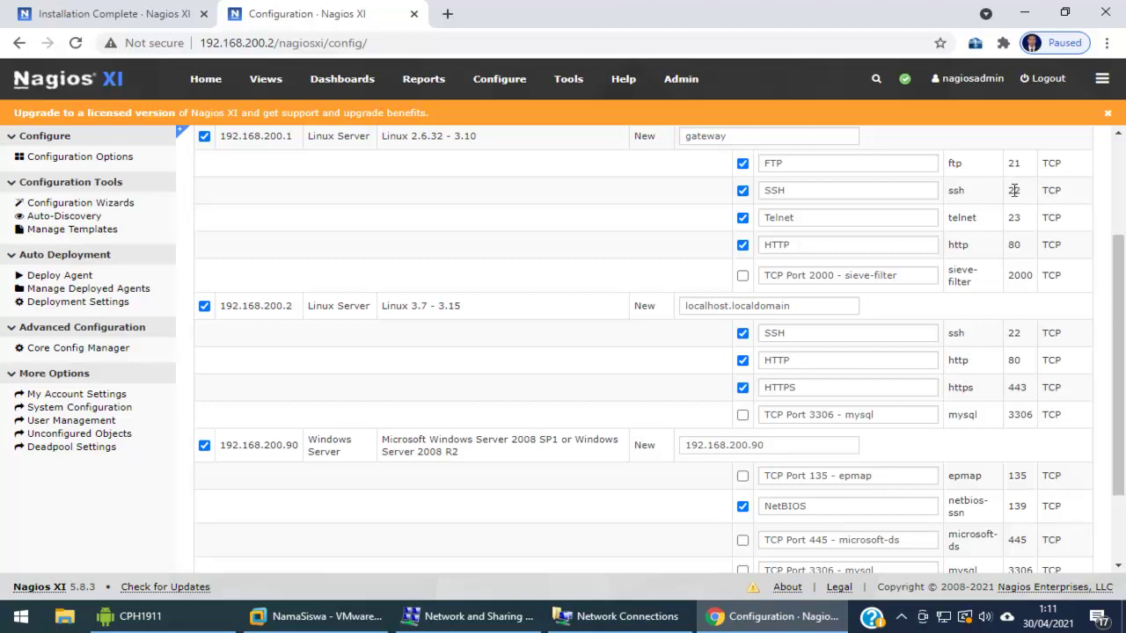
scroll(540, 395, "down", 2)
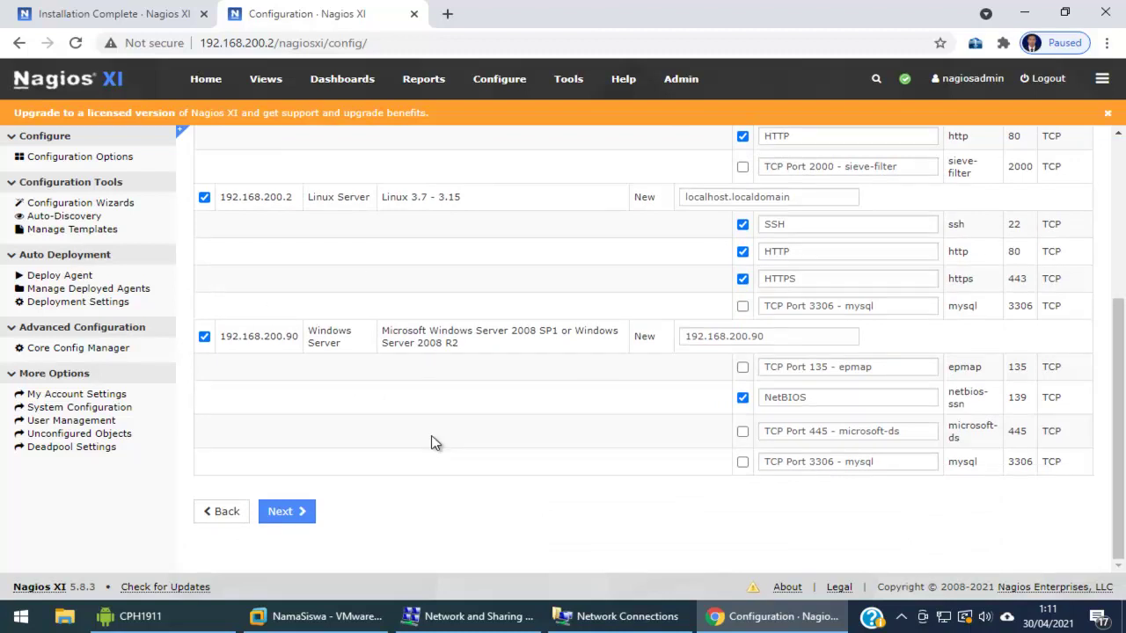
left_click(616, 617)
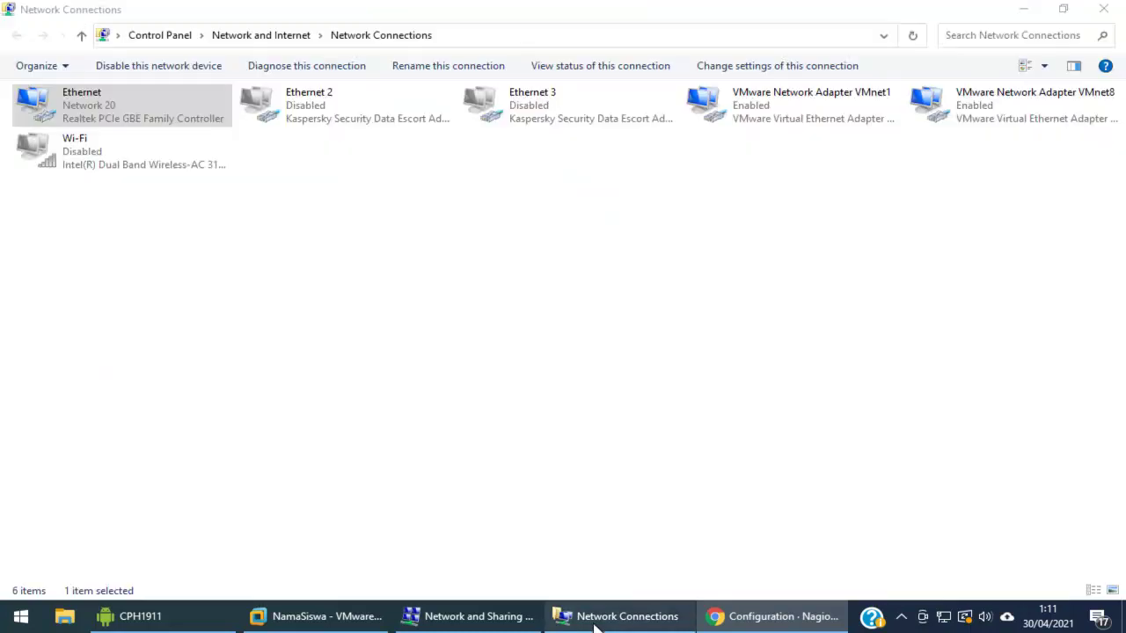
Confirm the Ethernet adapter's IPv4 address is 192.168.200.90, then return to Chrome
double_click(123, 117)
left_click(444, 299)
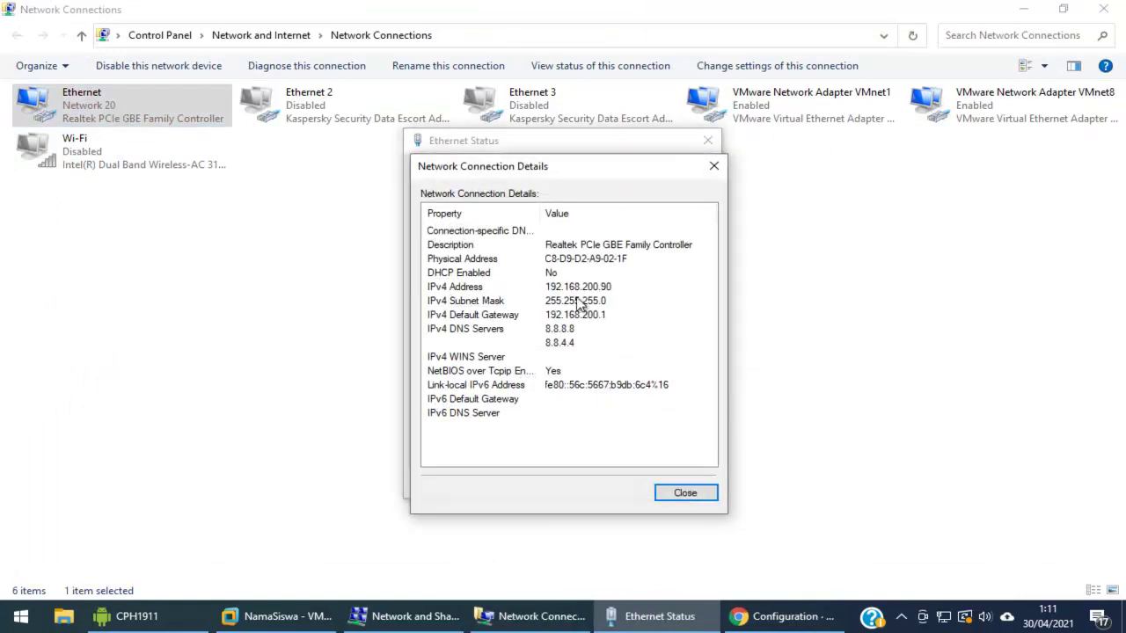
left_click(714, 165)
left_click(707, 141)
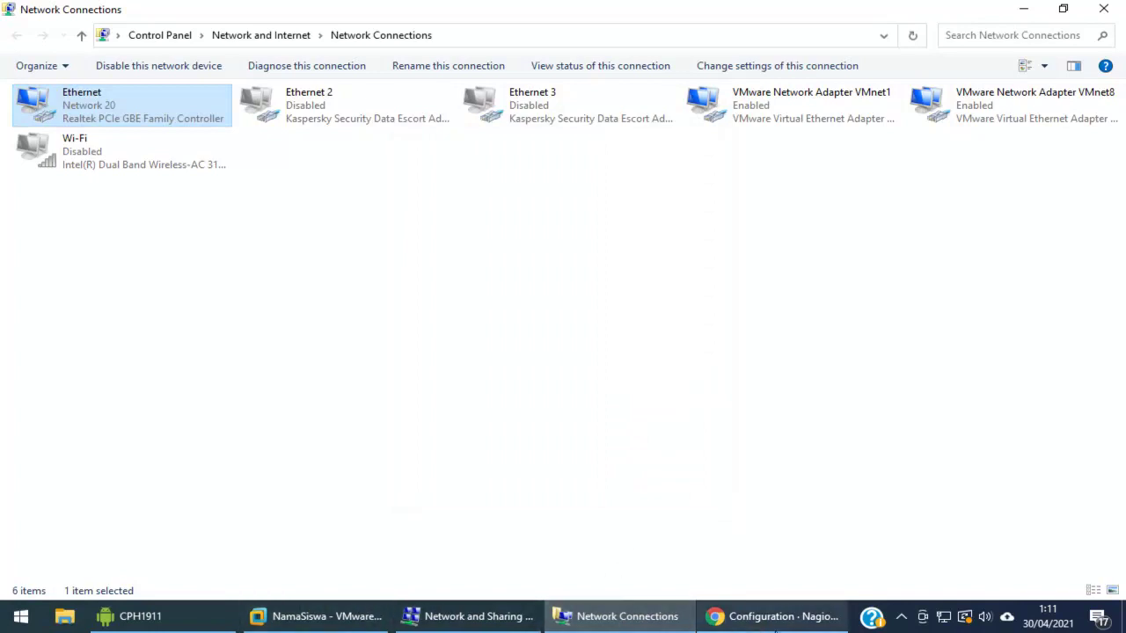
left_click(776, 620)
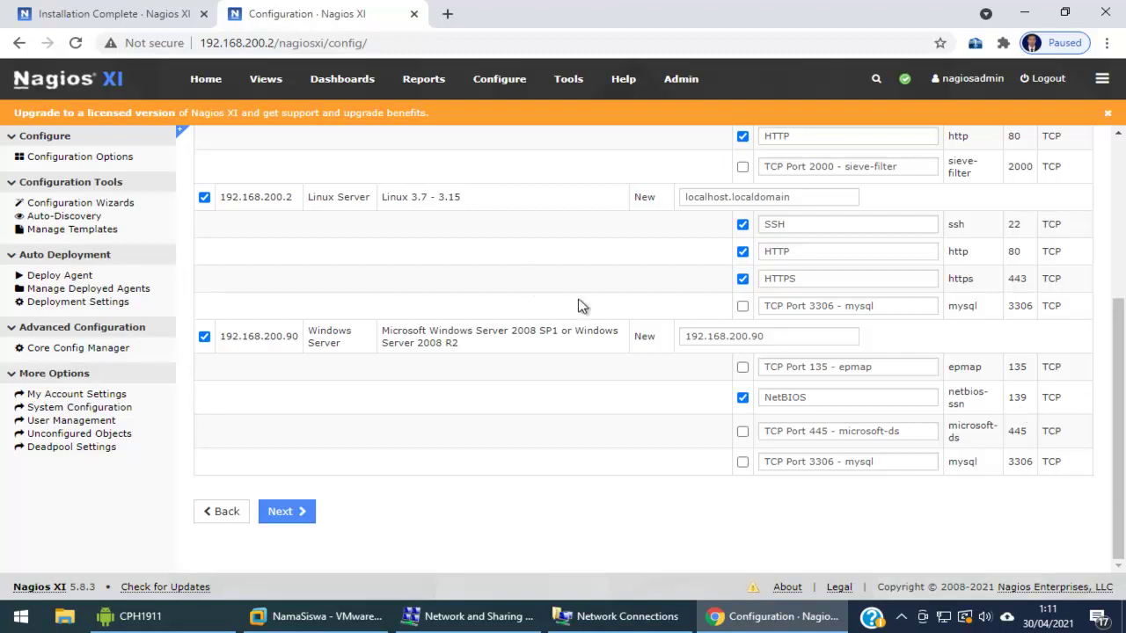
Step through to Finish to apply the discovered hosts and services, then go to Home
left_click(297, 523)
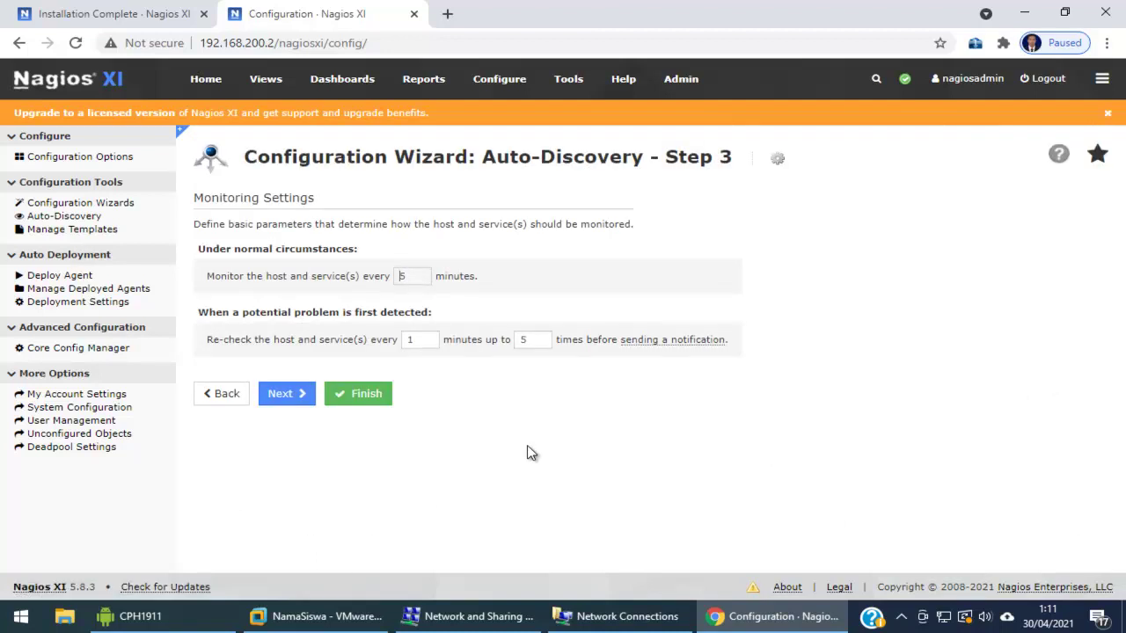
left_click(357, 402)
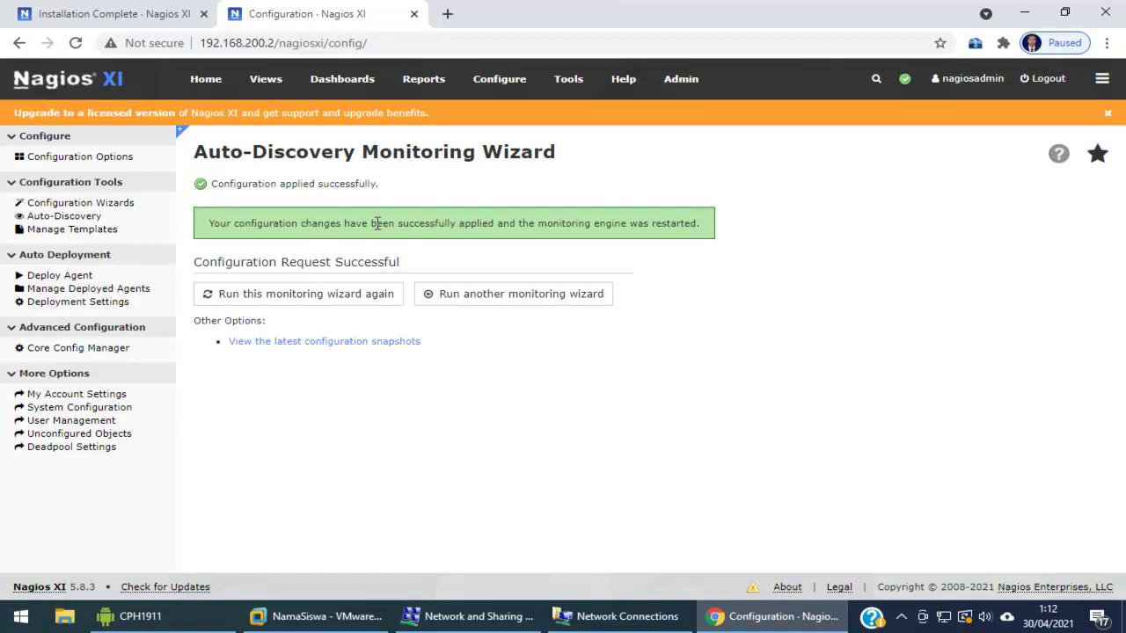
left_click(208, 81)
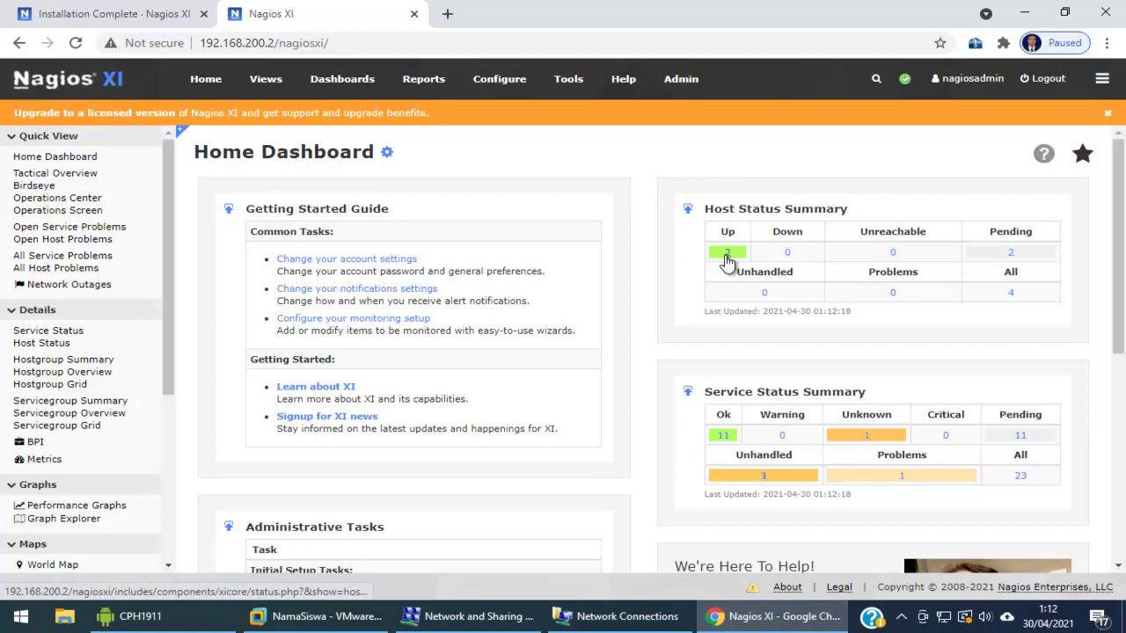
List Up hosts, then OK services, and refresh until 14 OK services show
left_click(728, 259)
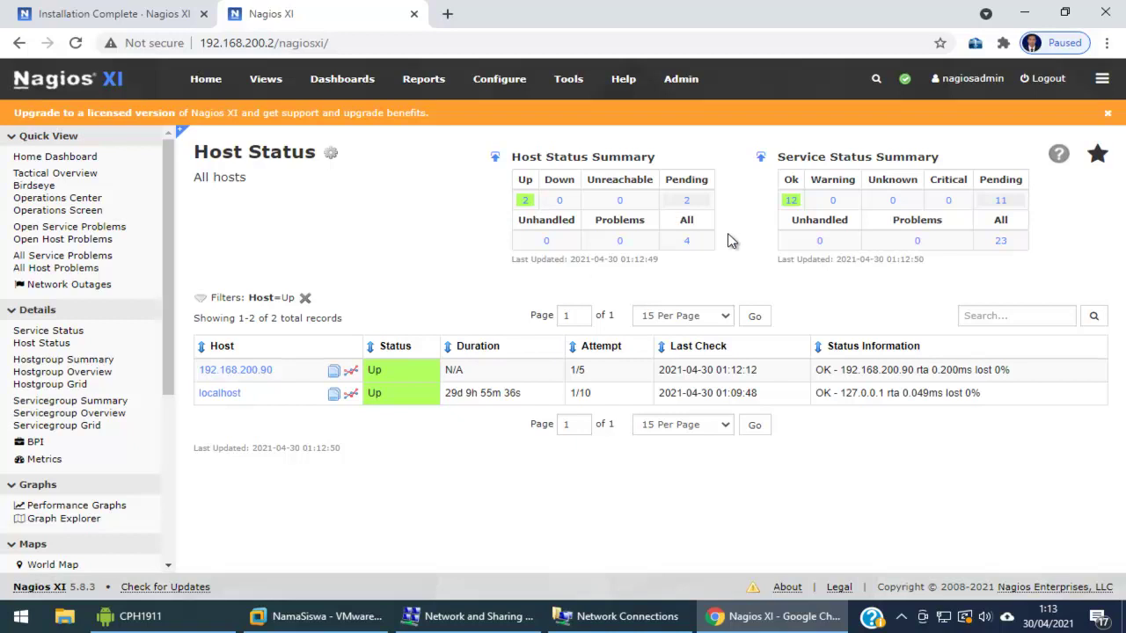
left_click(791, 201)
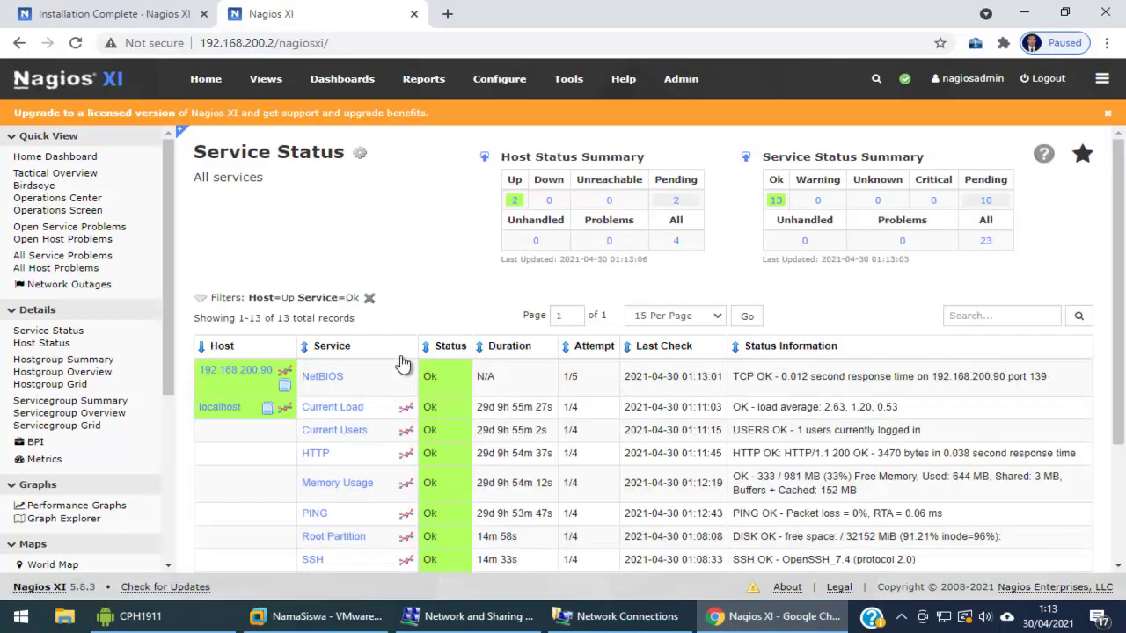
scroll(481, 245, "down", 2)
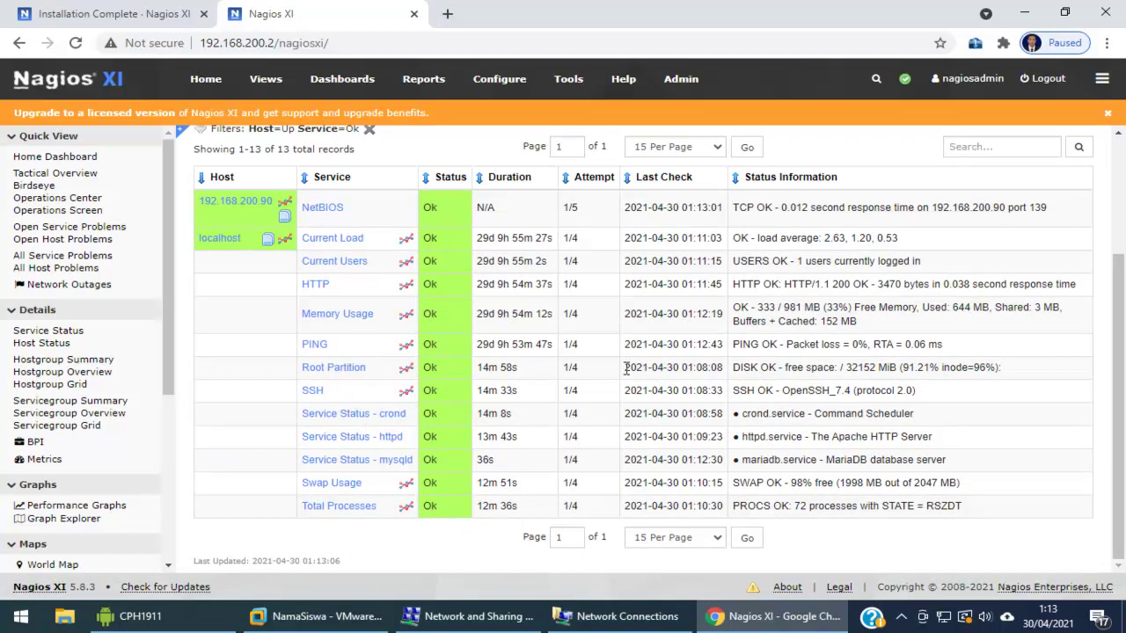
scroll(522, 448, "up", 2)
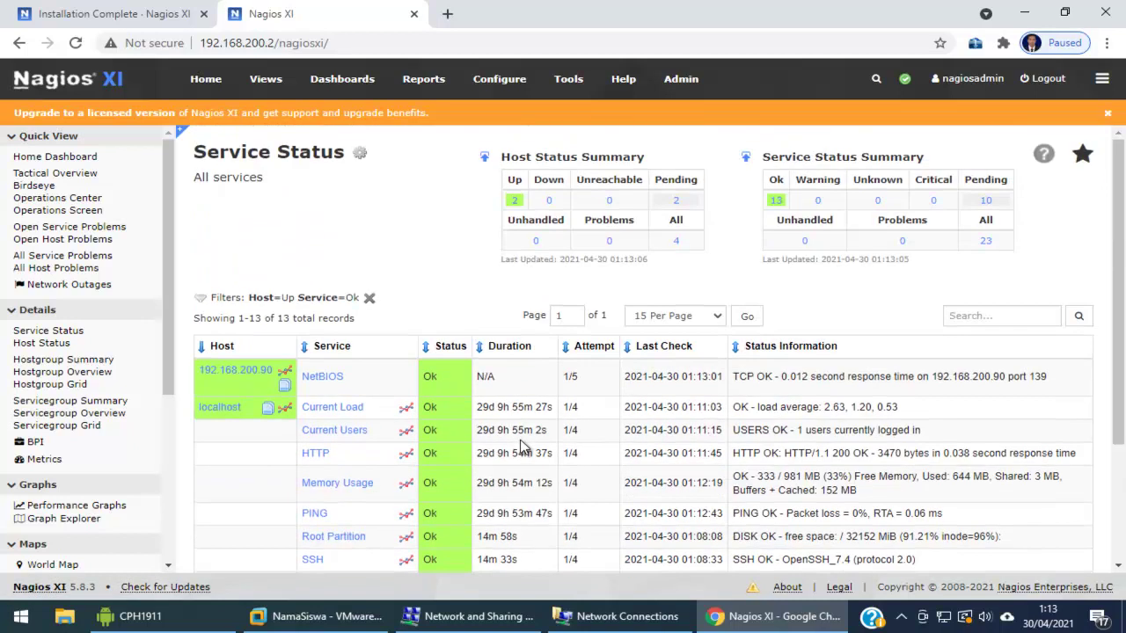
left_click(516, 201)
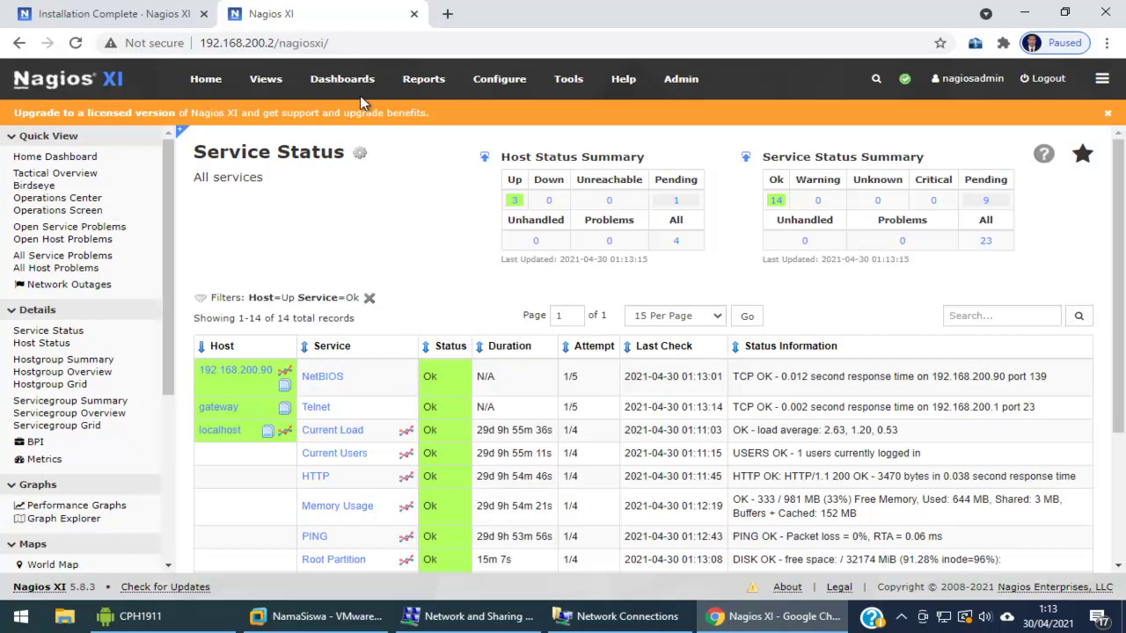
Start a new job from the Auto-Discovery jobs list under Configure
left_click(521, 81)
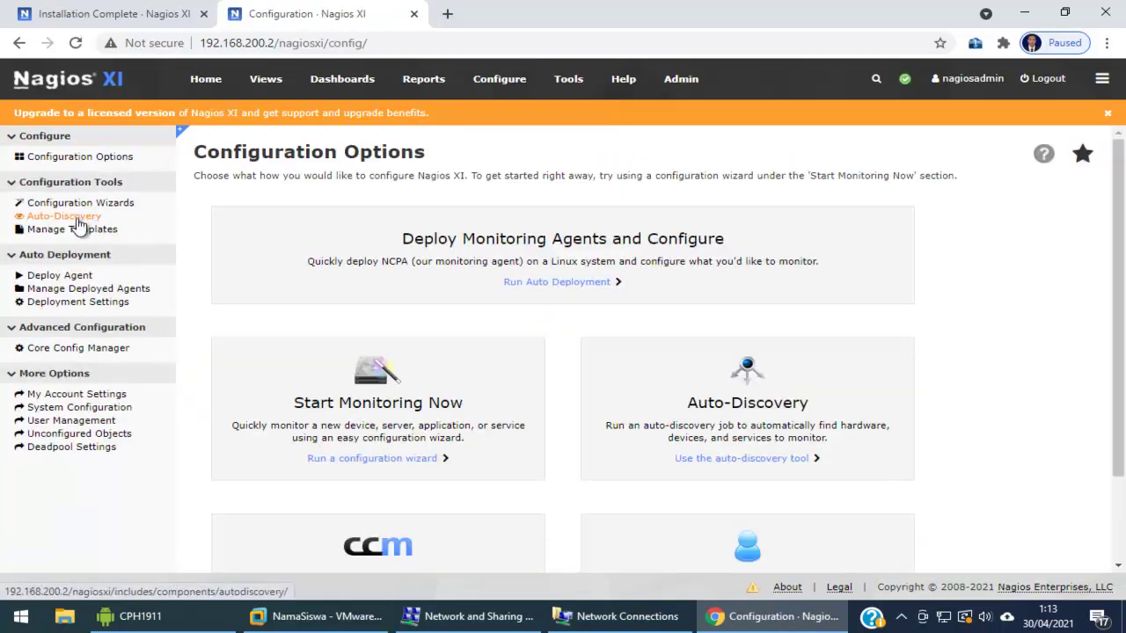
left_click(76, 220)
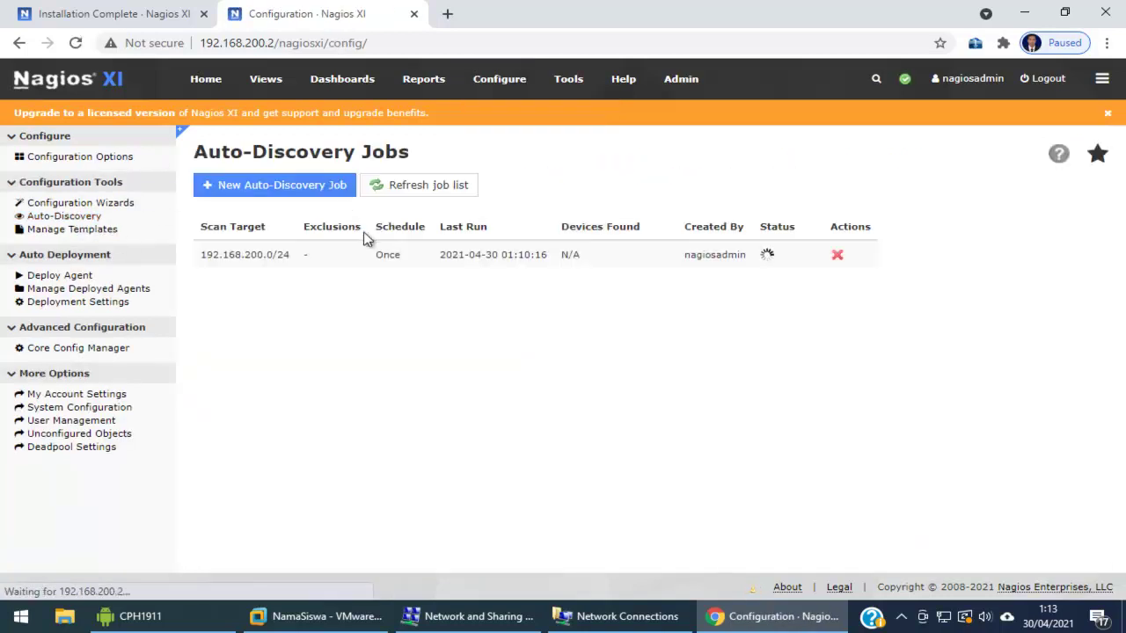
left_click(286, 193)
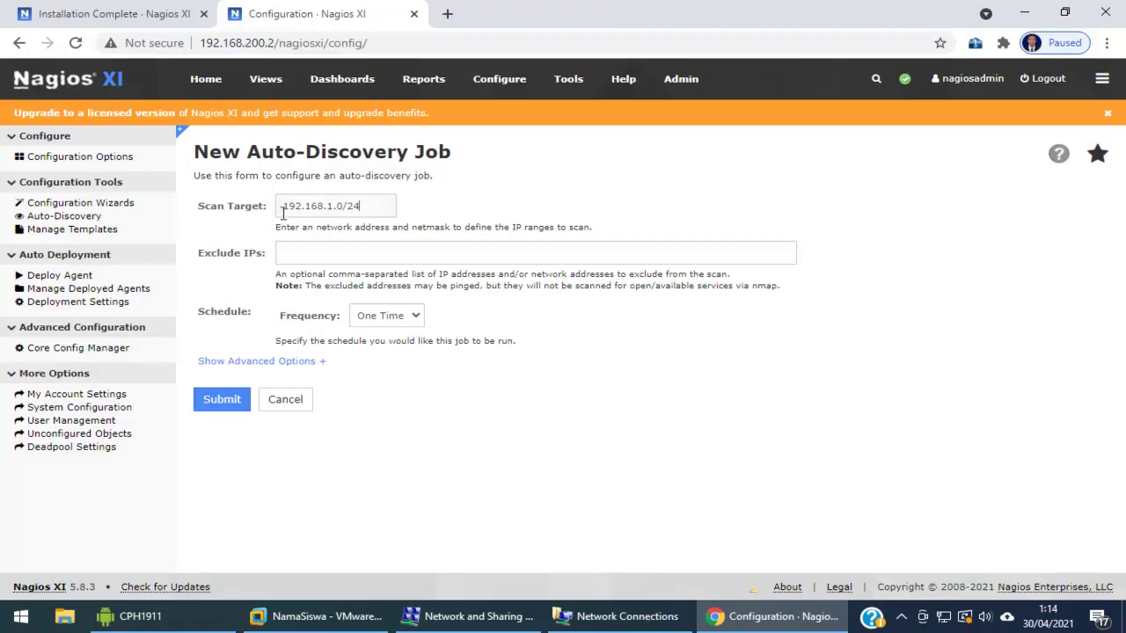
Scan 192.168.1.0/24 and open the 6 new devices once the job finishes
left_click_drag(283, 206, 361, 207)
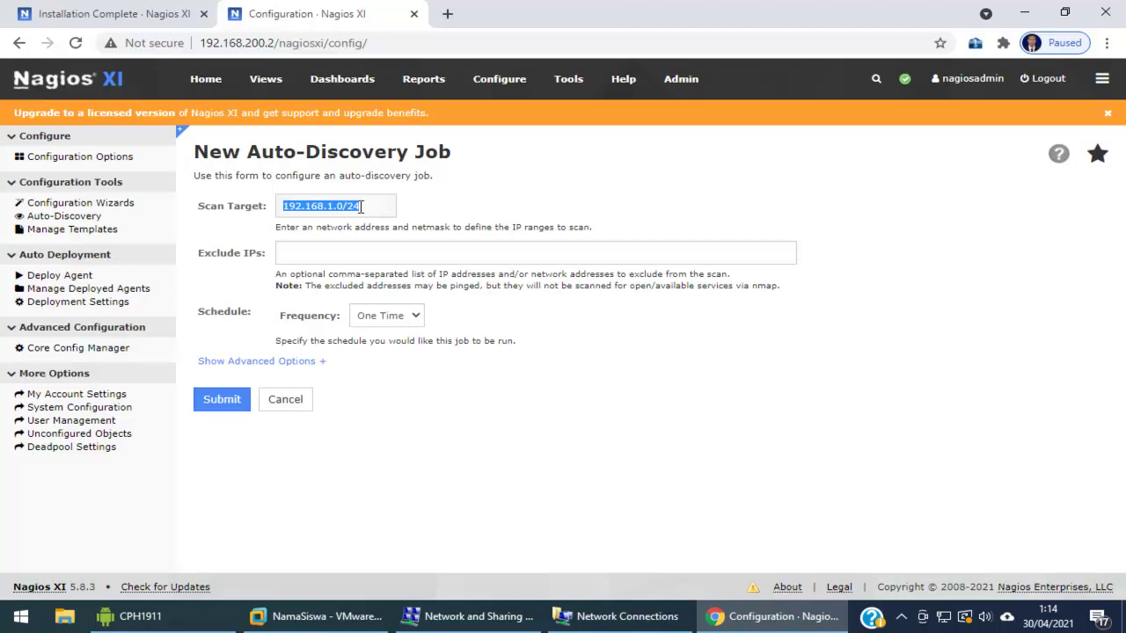
left_click(315, 209)
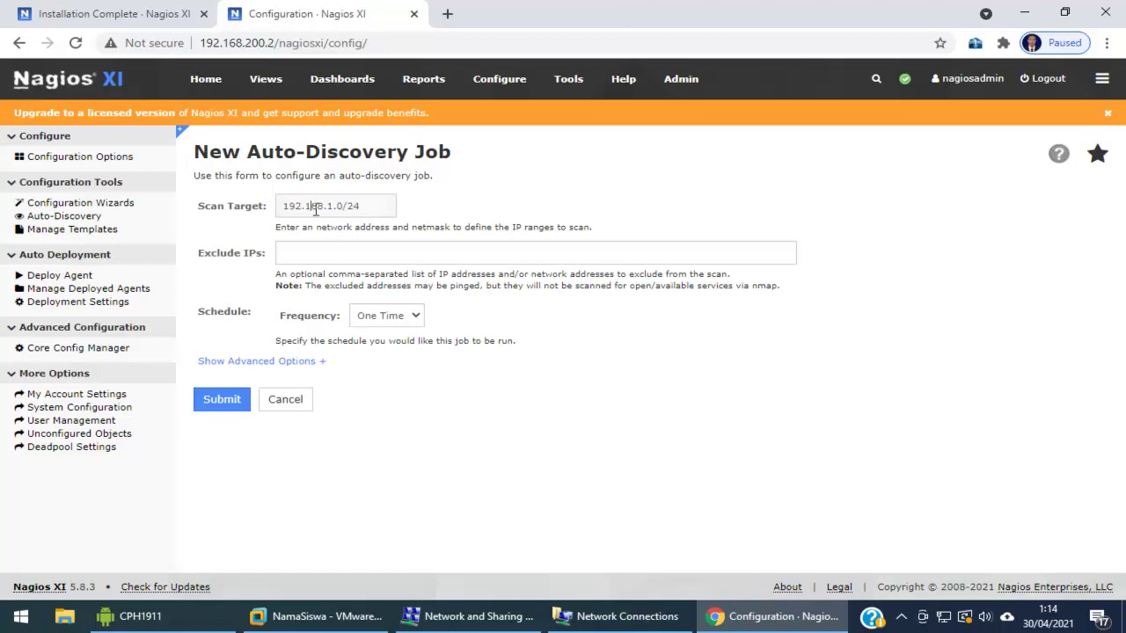
left_click(221, 402)
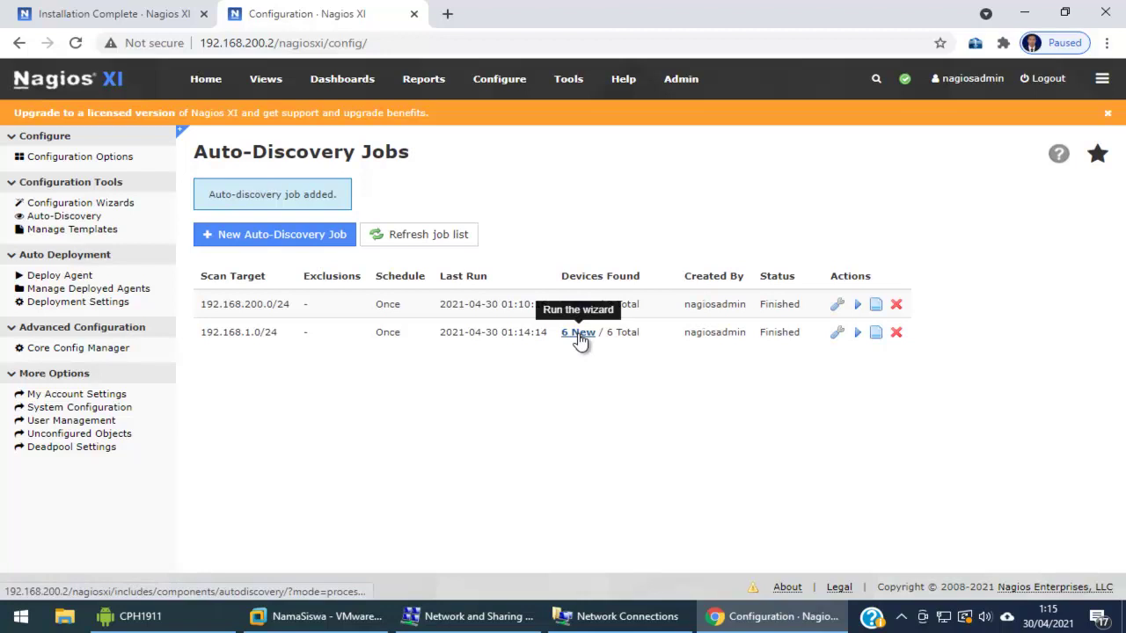
left_click(580, 335)
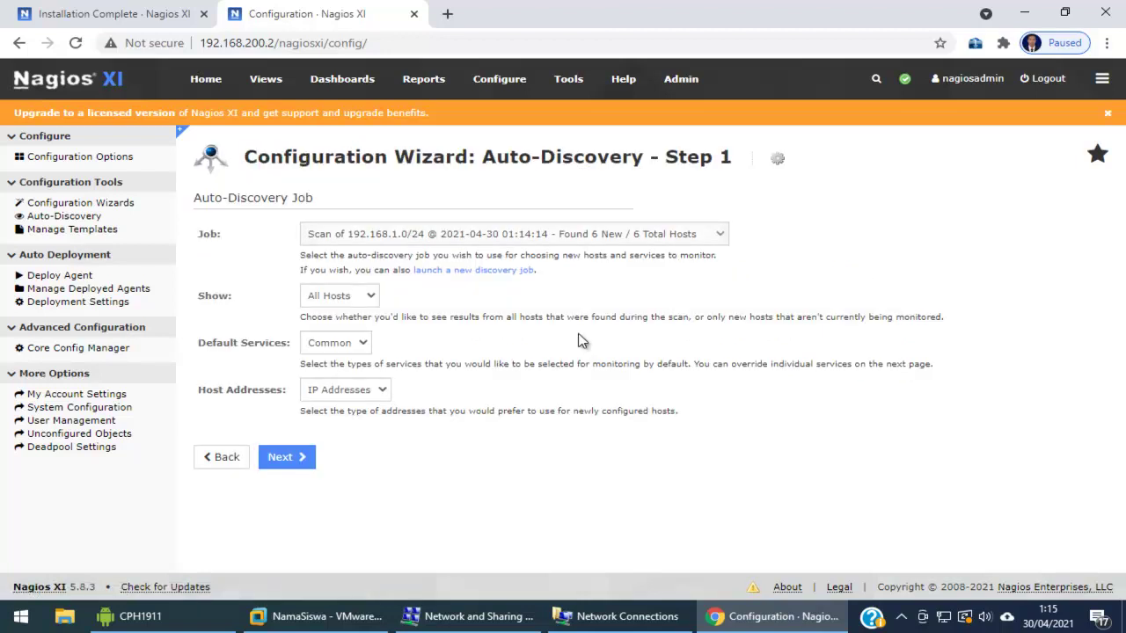
Keep the default job, Show and Default Services options and continue to the scan results
left_click(290, 459)
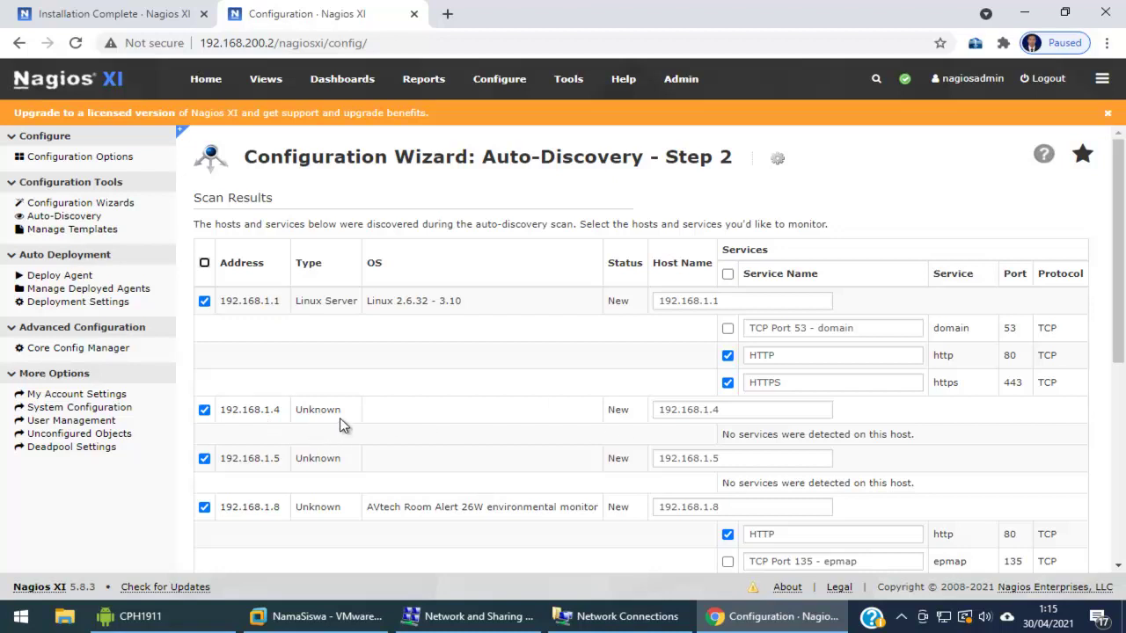
Scroll the scan results, inspecting the 192.168.1.8 AVtech and 192.168.1.9 Server descriptions
scroll(343, 424, "down", 1)
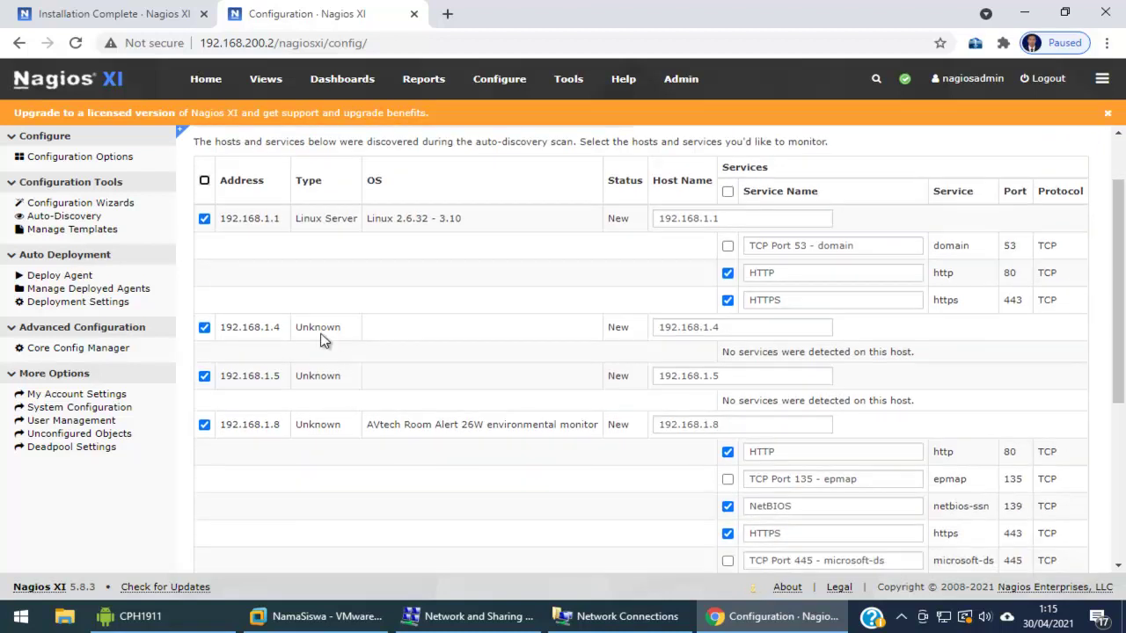
scroll(324, 341, "down", 1)
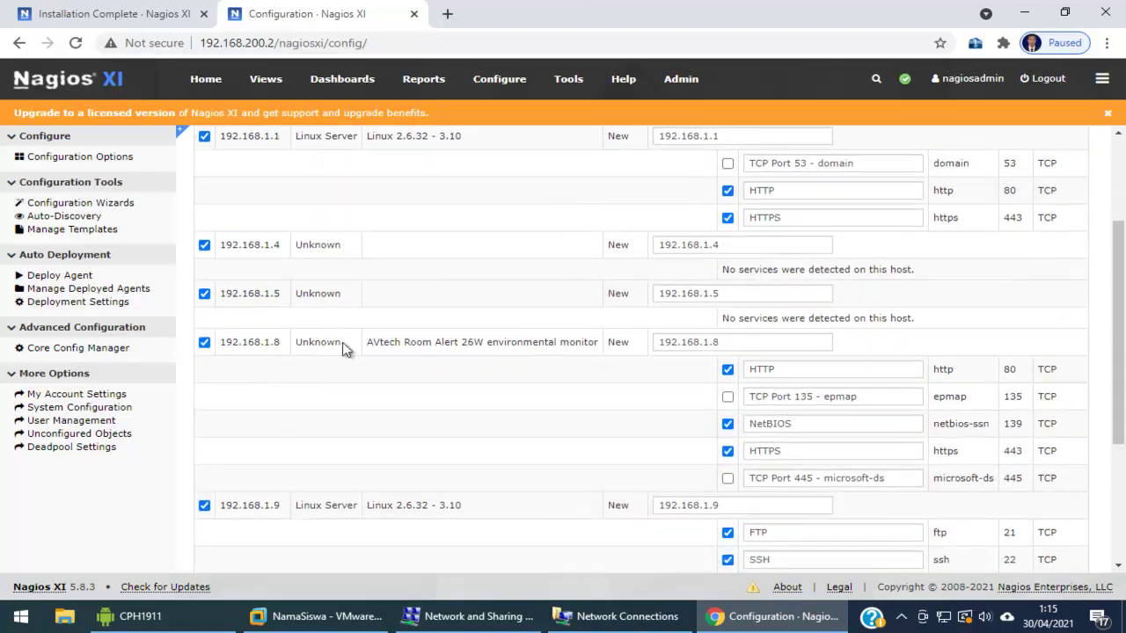
left_click_drag(387, 343, 495, 343)
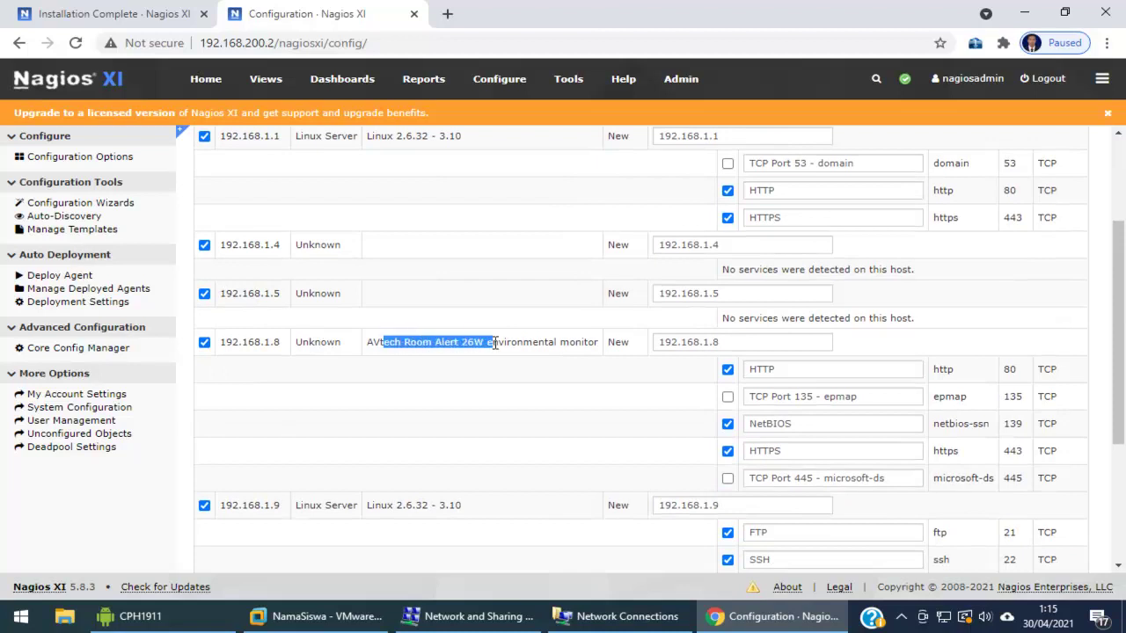
double_click(546, 344)
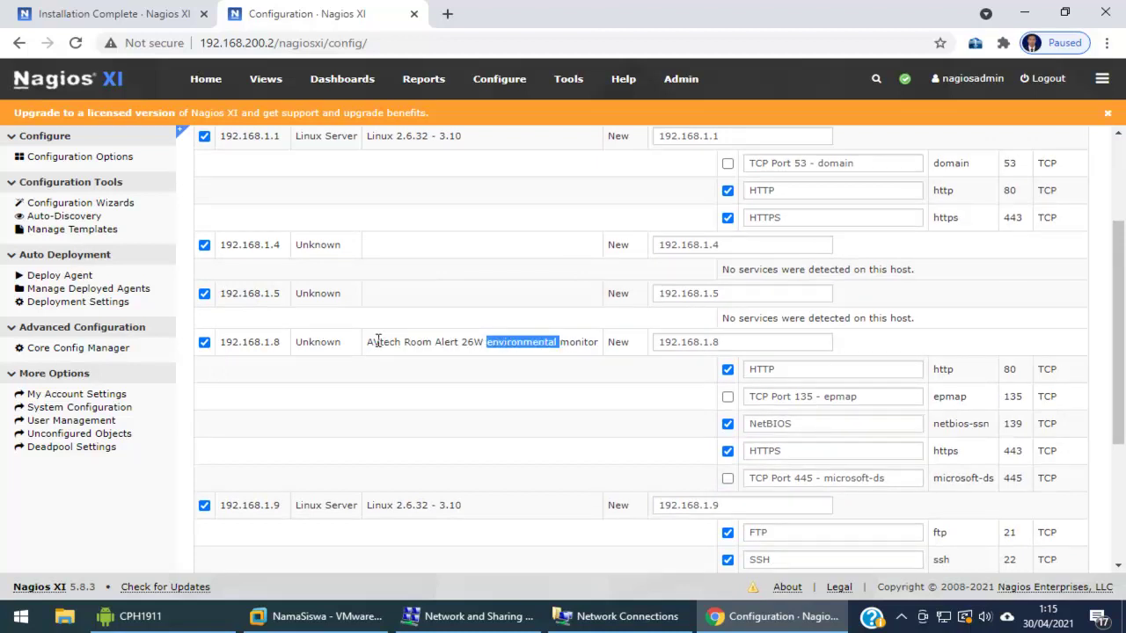
double_click(379, 343)
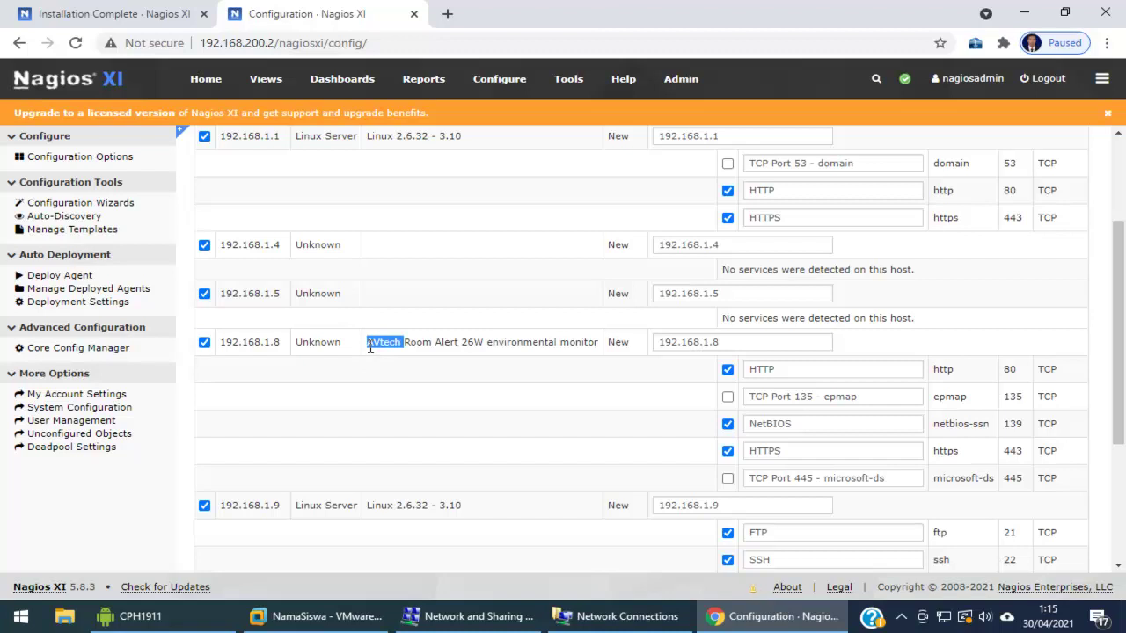
scroll(369, 348, "down", 2)
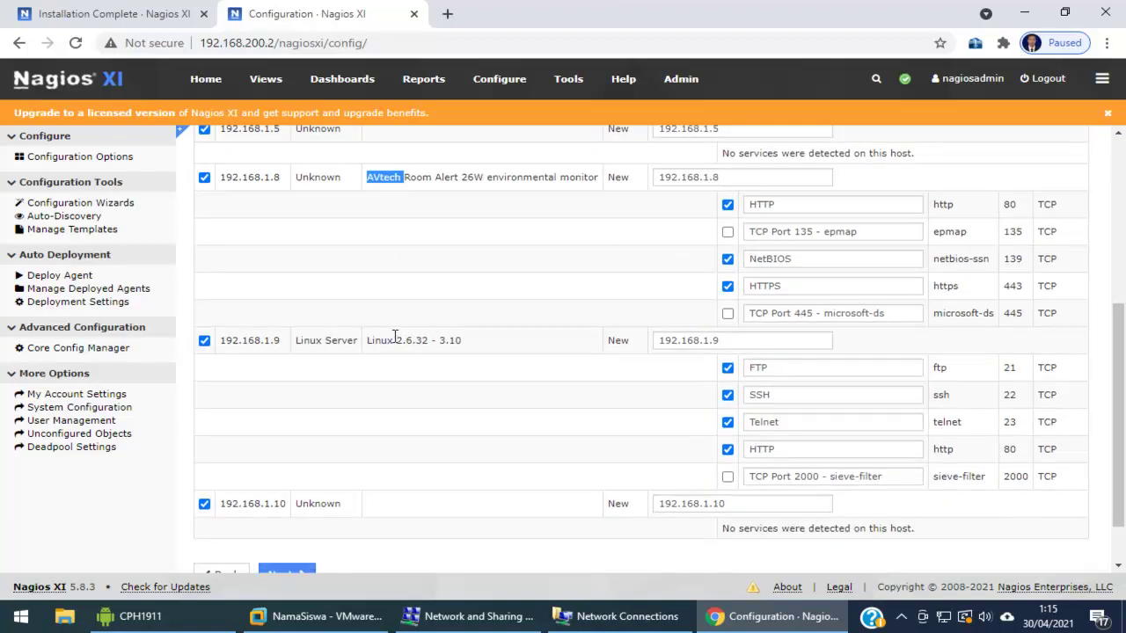
double_click(337, 343)
left_click(679, 341)
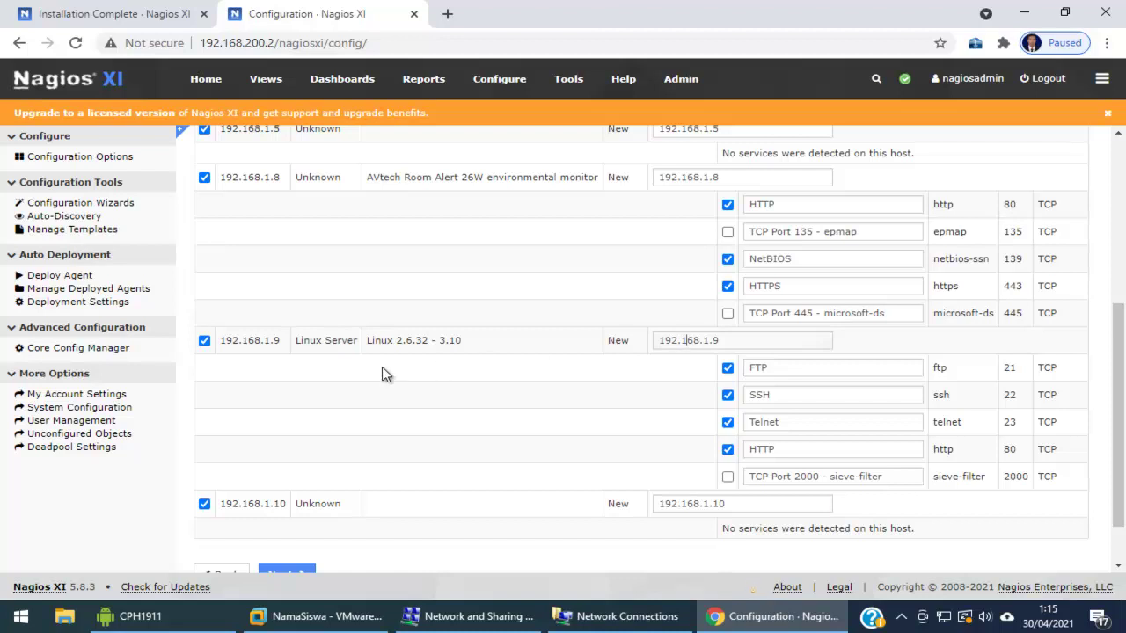
Review the remaining discovered hosts, leave all checked, and proceed to Monitoring Settings
scroll(382, 374, "down", 1)
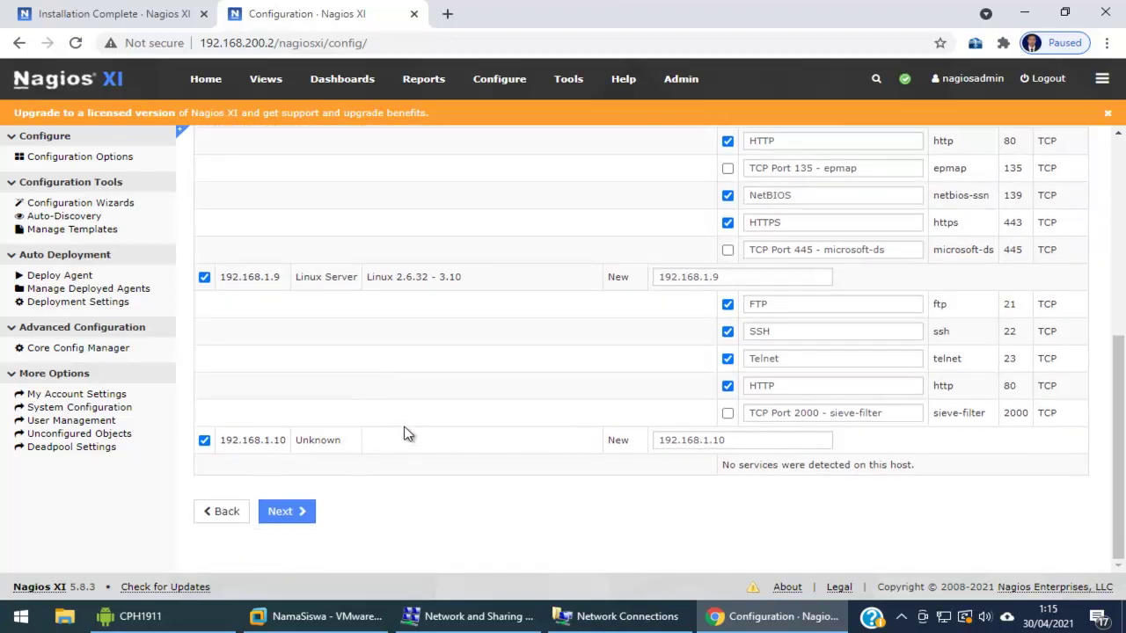
scroll(405, 436, "up", 2)
scroll(756, 305, "down", 2)
scroll(763, 407, "up", 3)
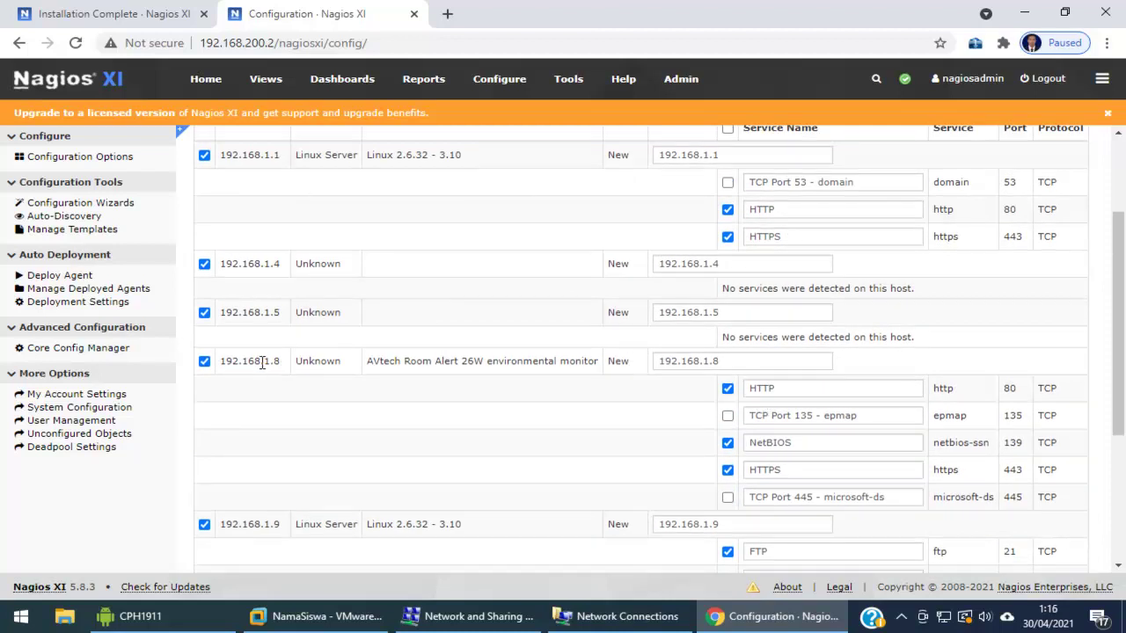
scroll(272, 384, "down", 1)
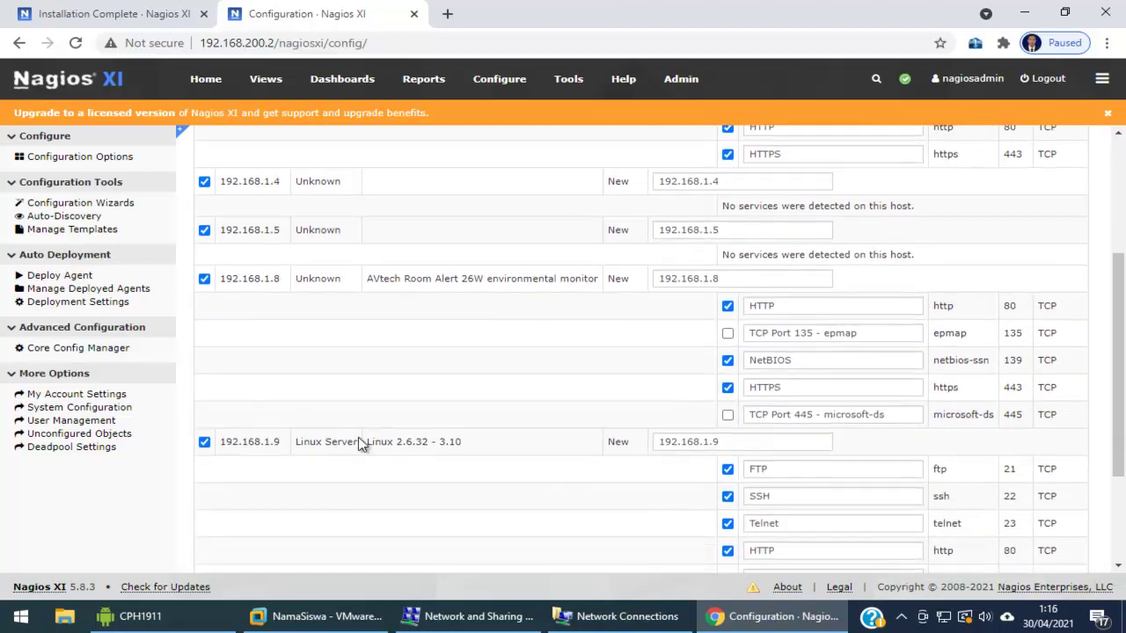
scroll(730, 431, "down", 1)
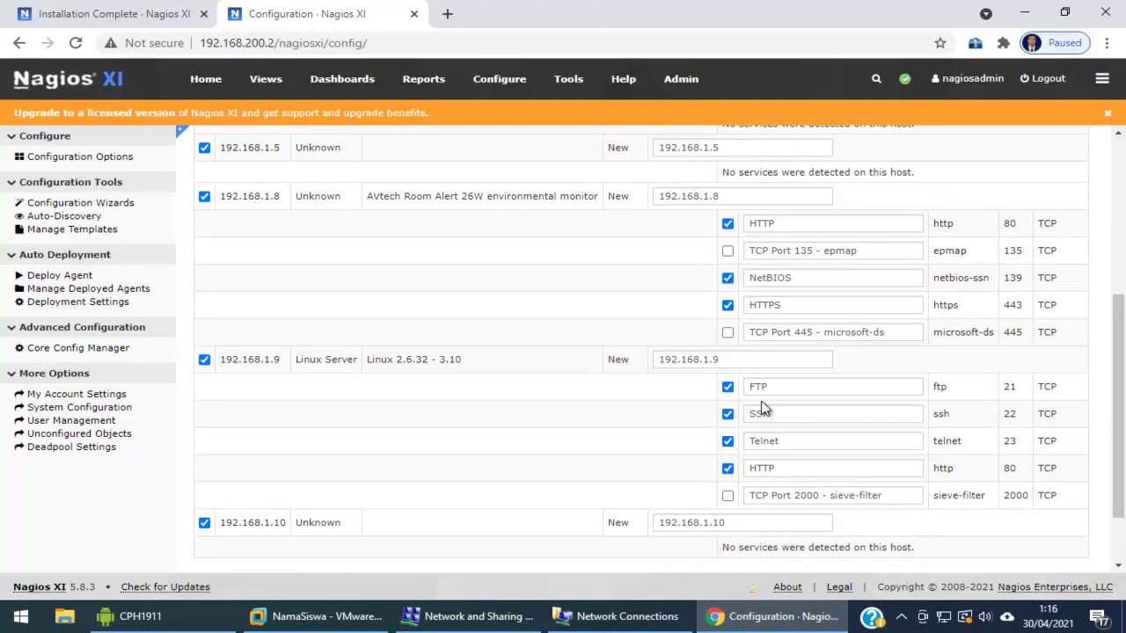
scroll(778, 409, "up", 2)
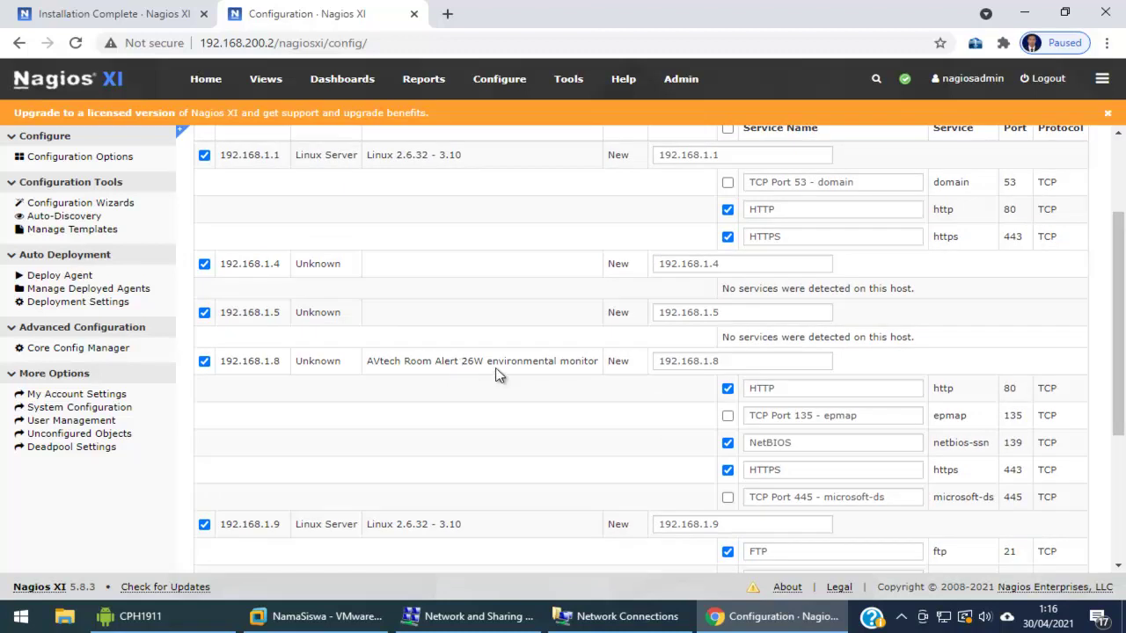
scroll(545, 369, "up", 1)
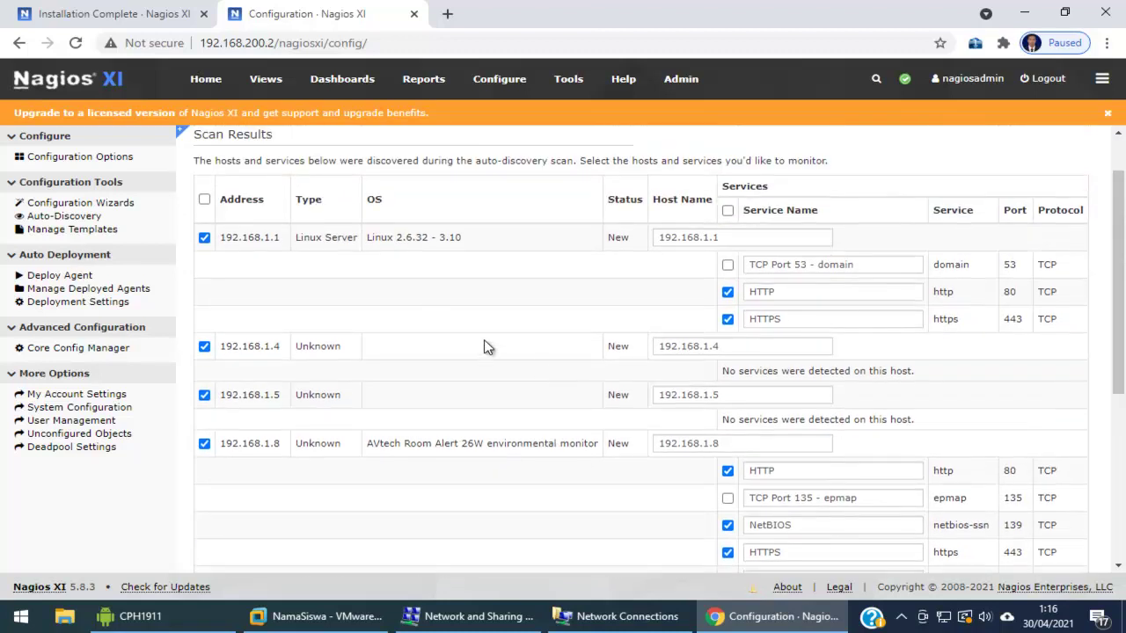
scroll(308, 334, "down", 3)
scroll(312, 334, "down", 2)
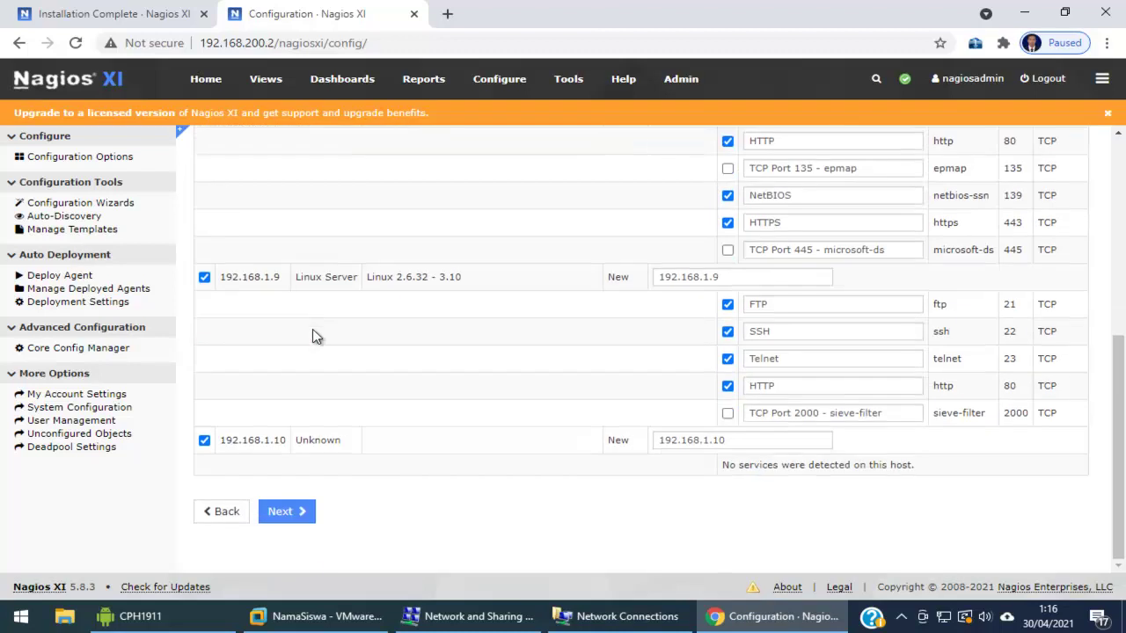
left_click(291, 513)
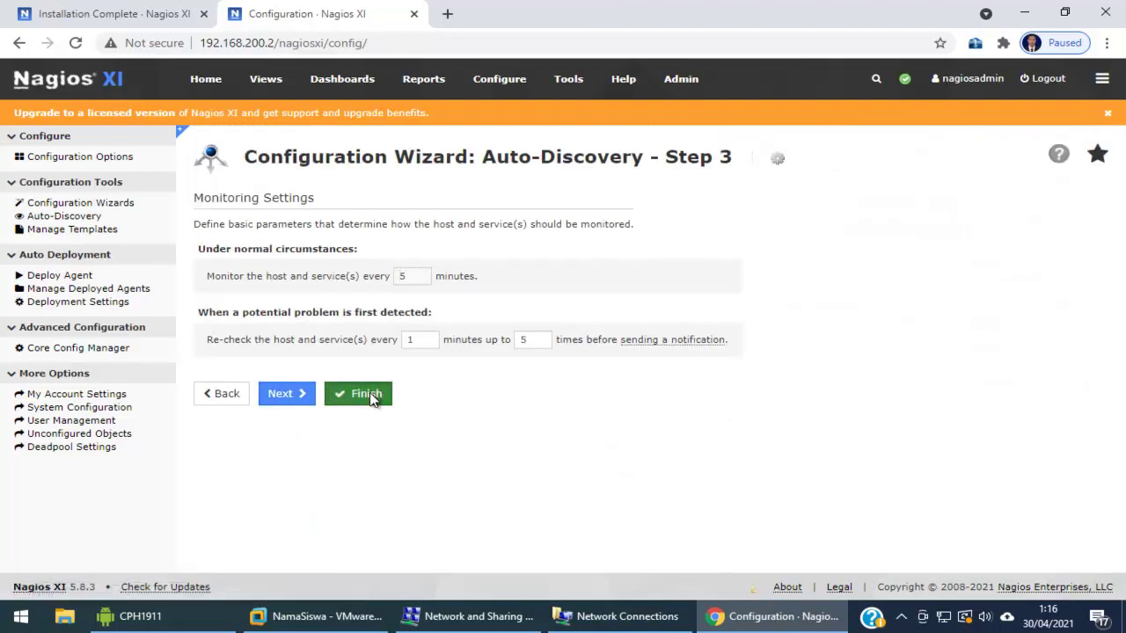
Finish with 5-minute checks, then view the Home Dashboard showing 10 hosts and 38 services
left_click(372, 396)
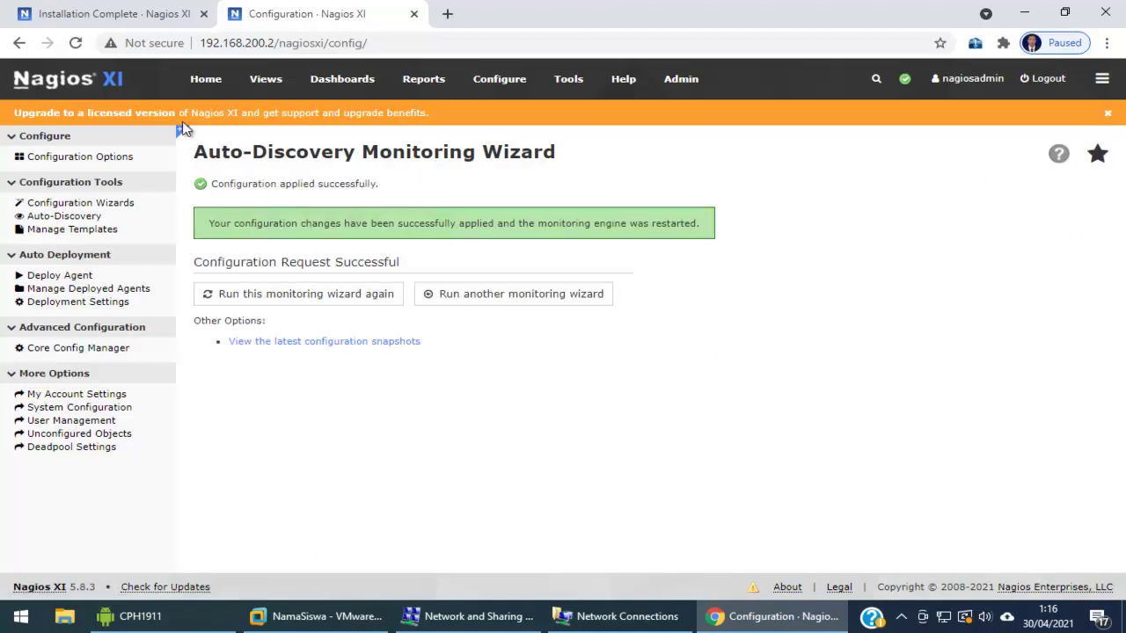
left_click(209, 80)
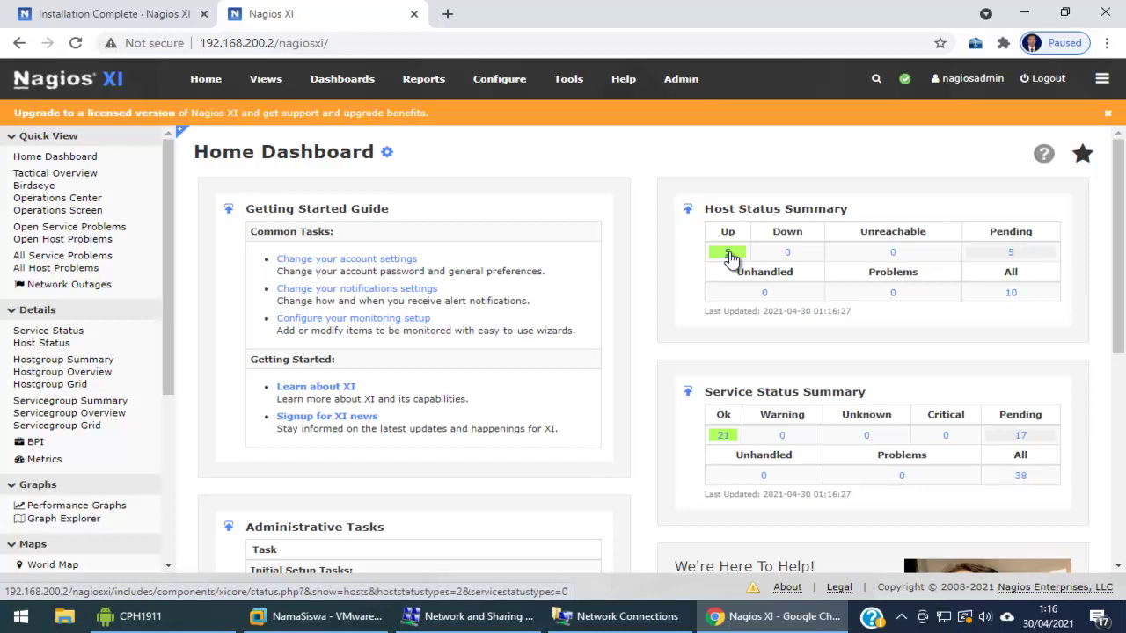
List the 5 Up hosts and place the restored CPH1911 phone camera window on the right
left_click(730, 255)
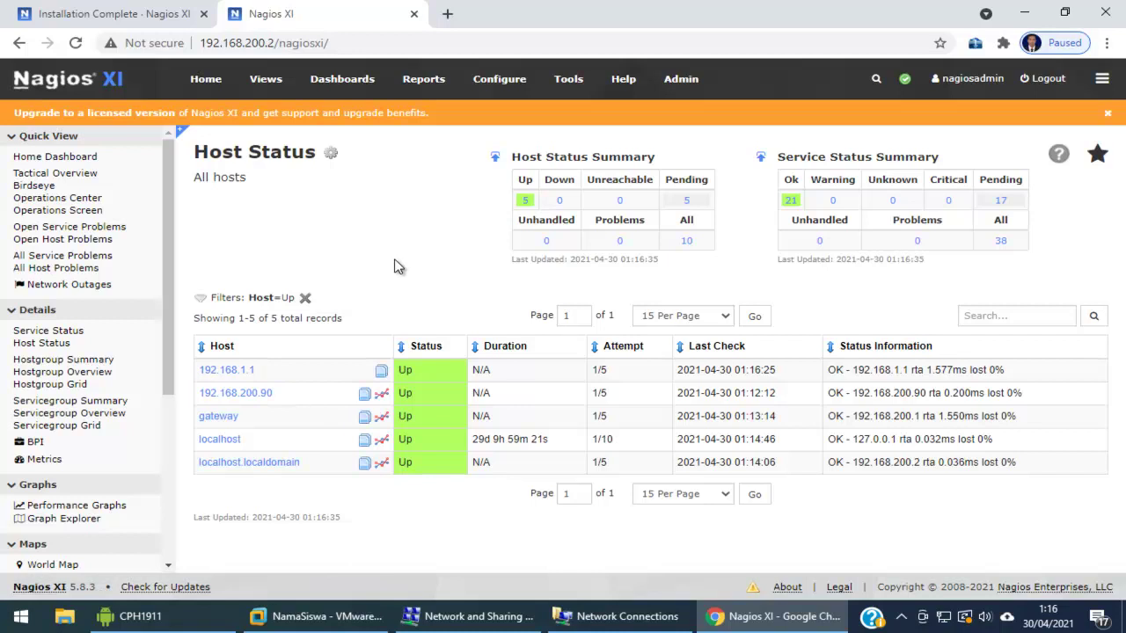
left_click(211, 616)
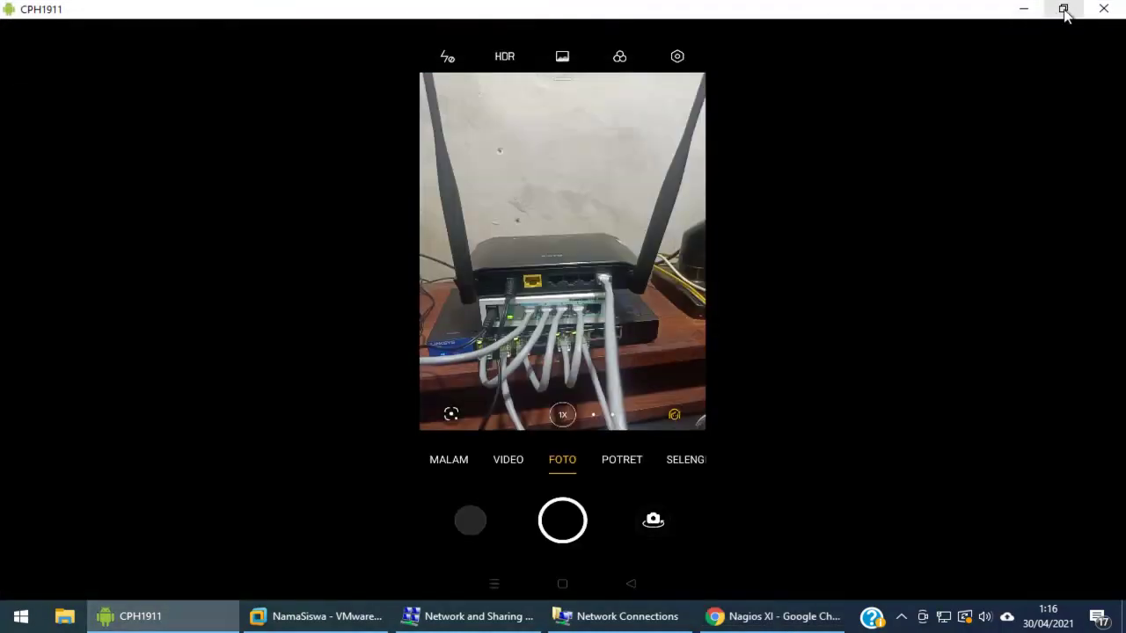
left_click(1063, 11)
left_click_drag(689, 94, 880, 83)
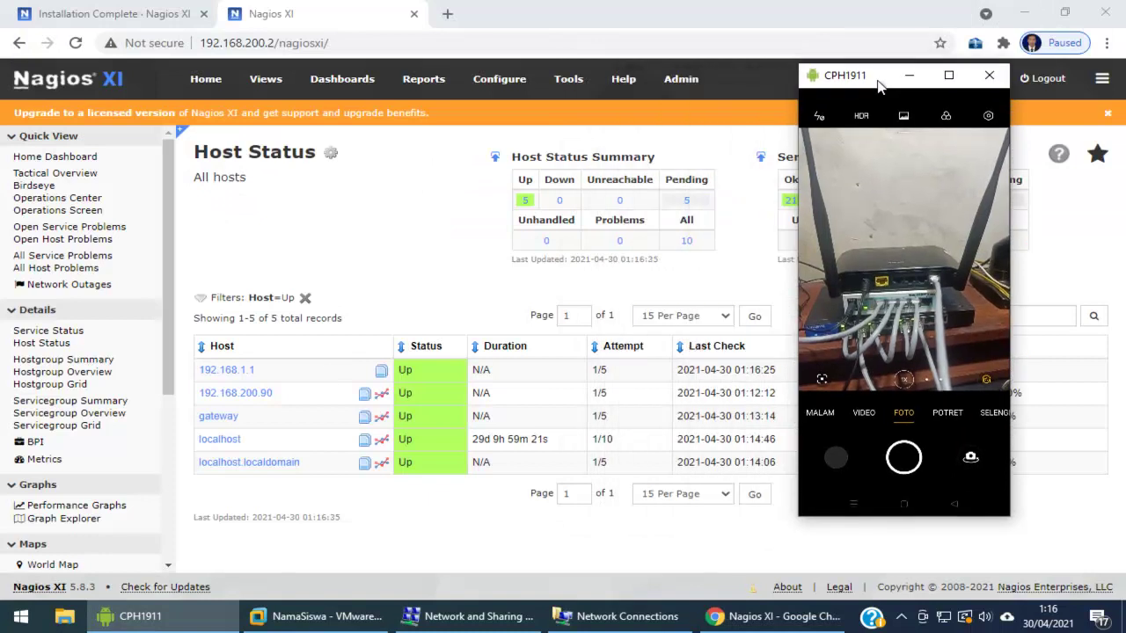